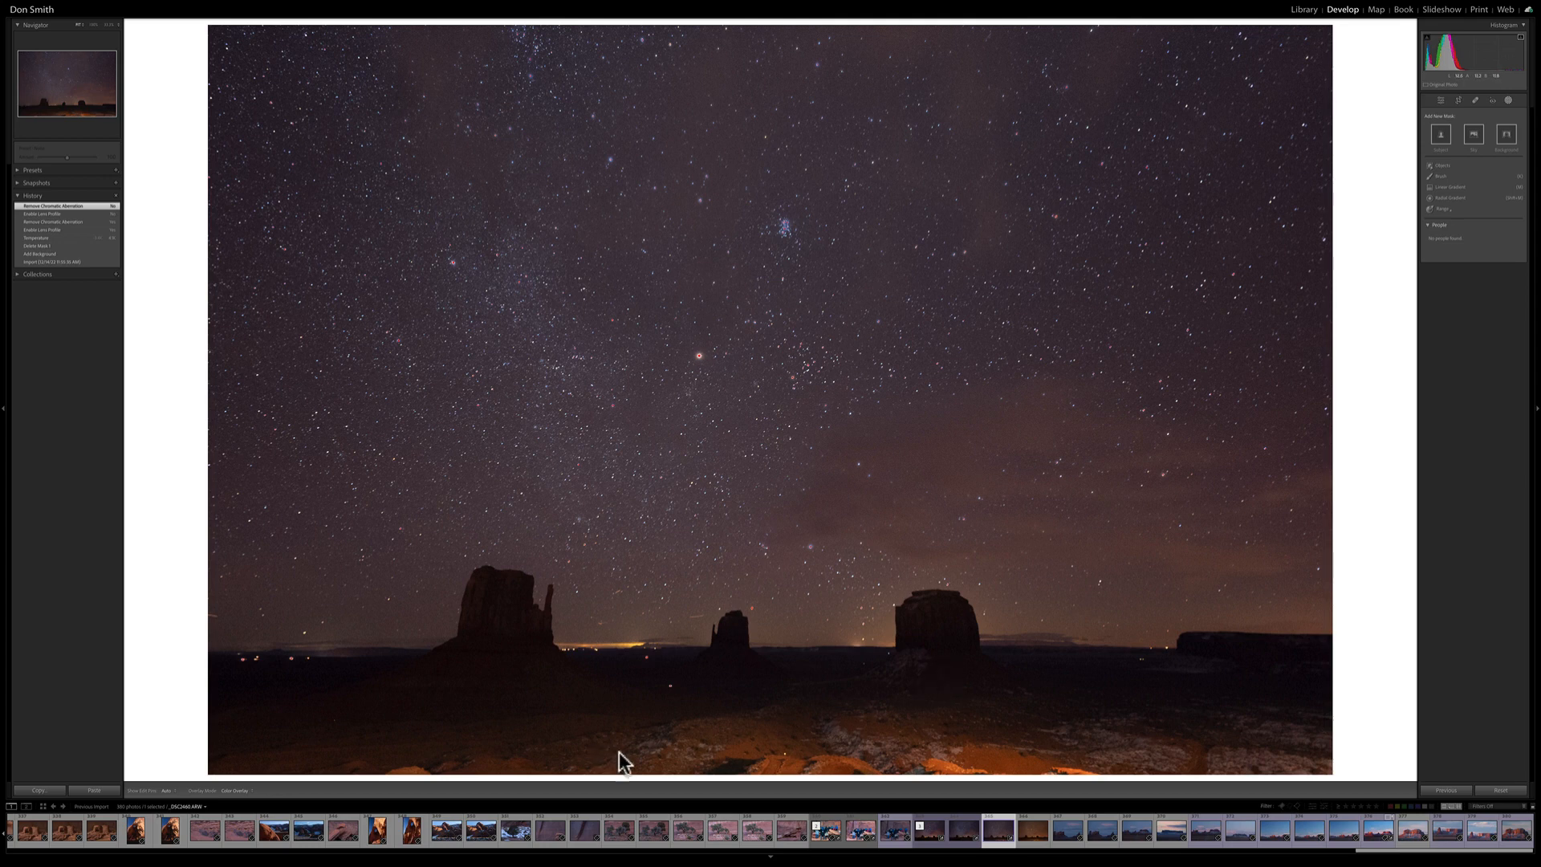
# Step: Open the processed version of the night-sky photo and raise its global Whites and Blacks, judging the Whites with the clipping preview
pyautogui.click(965, 835)
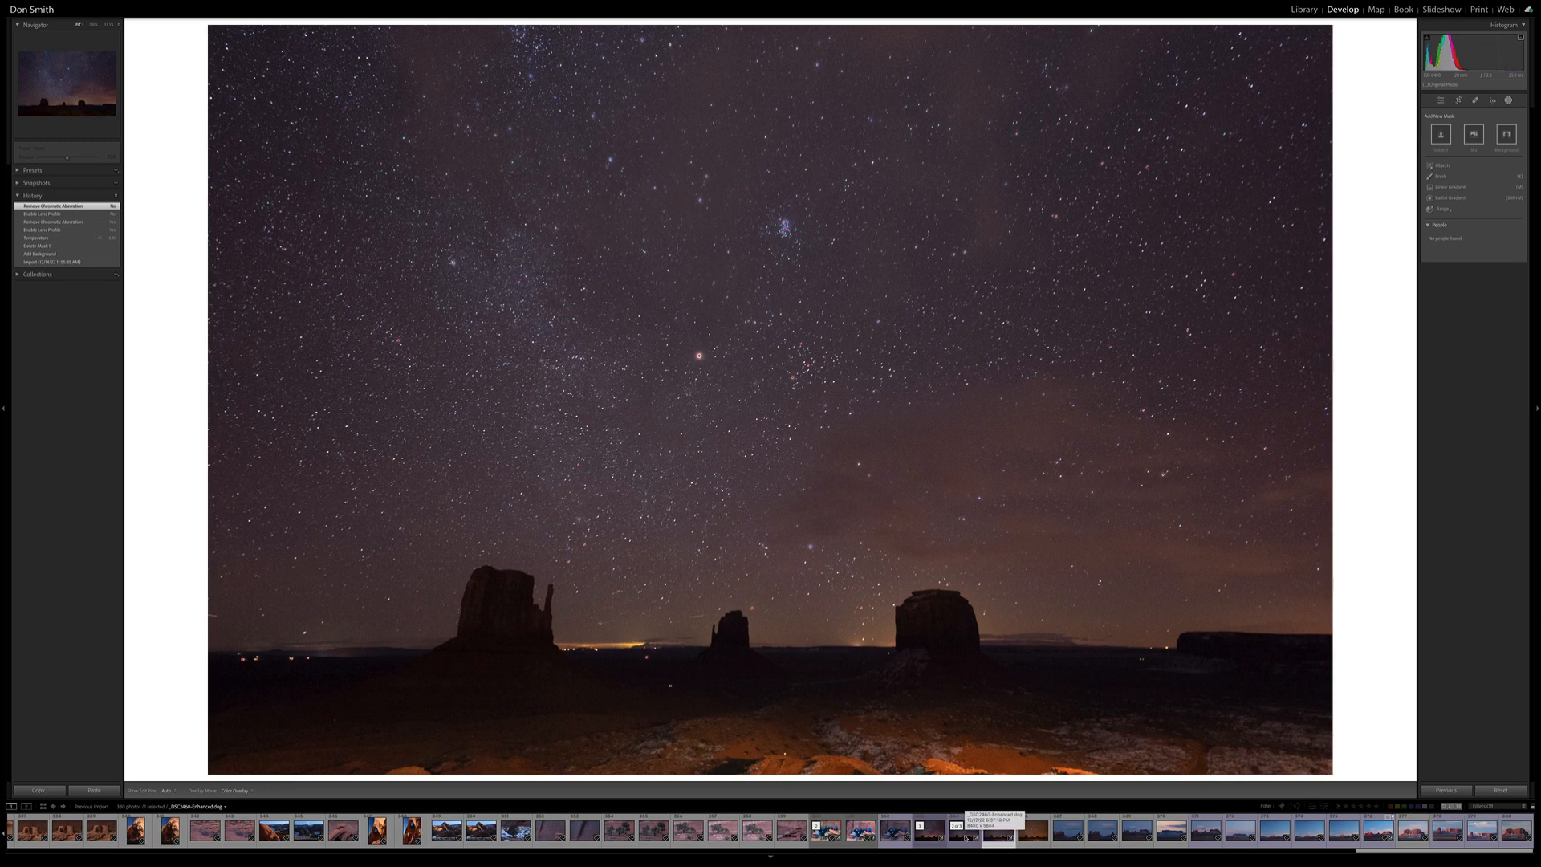
pyautogui.click(969, 843)
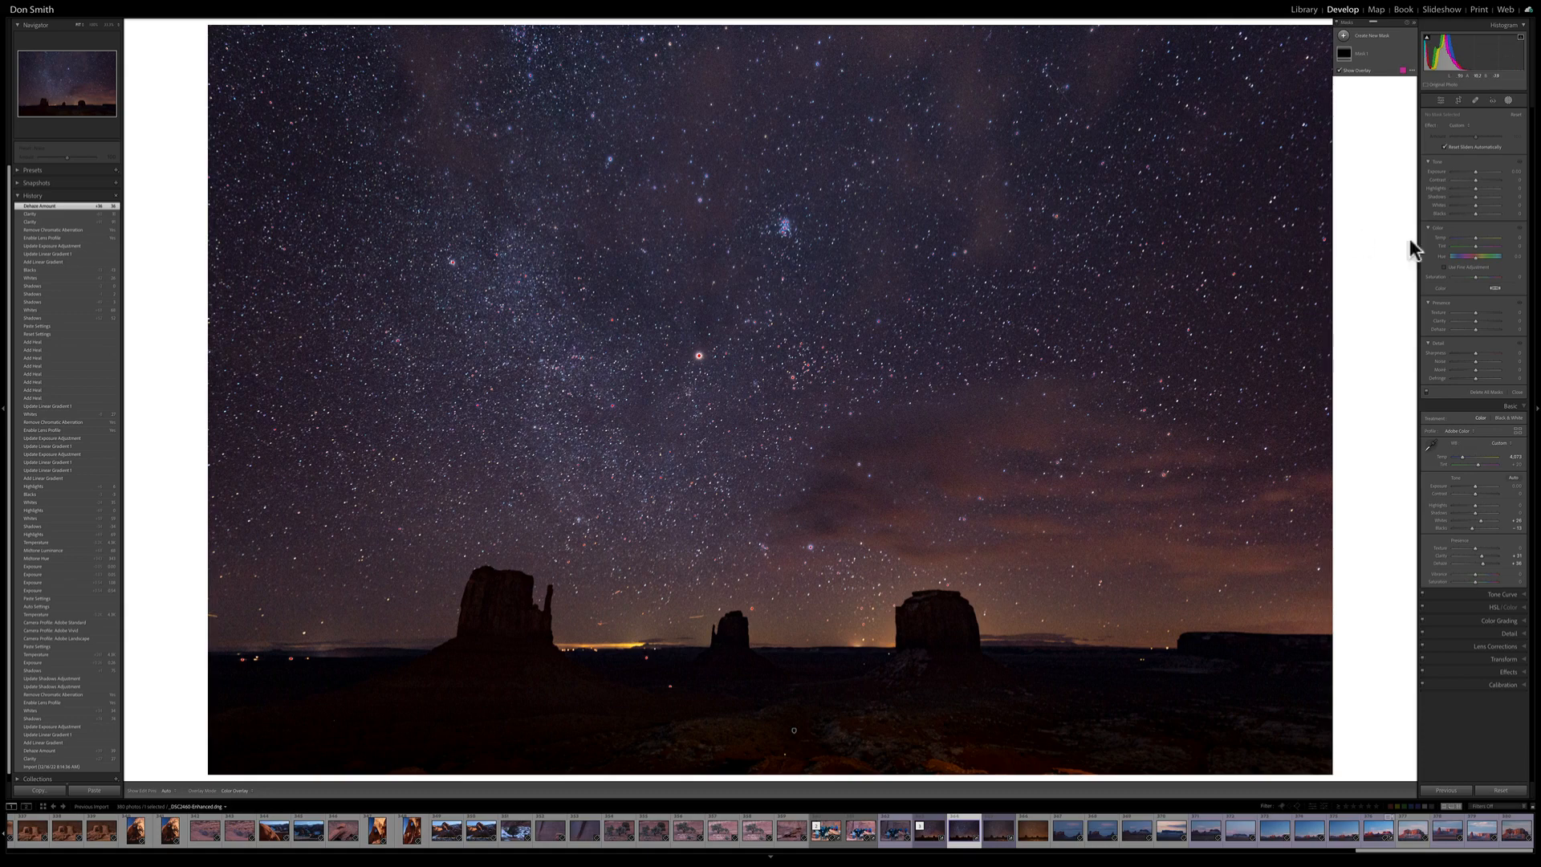
pyautogui.keyDown('alt'); pyautogui.click(1482, 521); pyautogui.keyUp('alt')
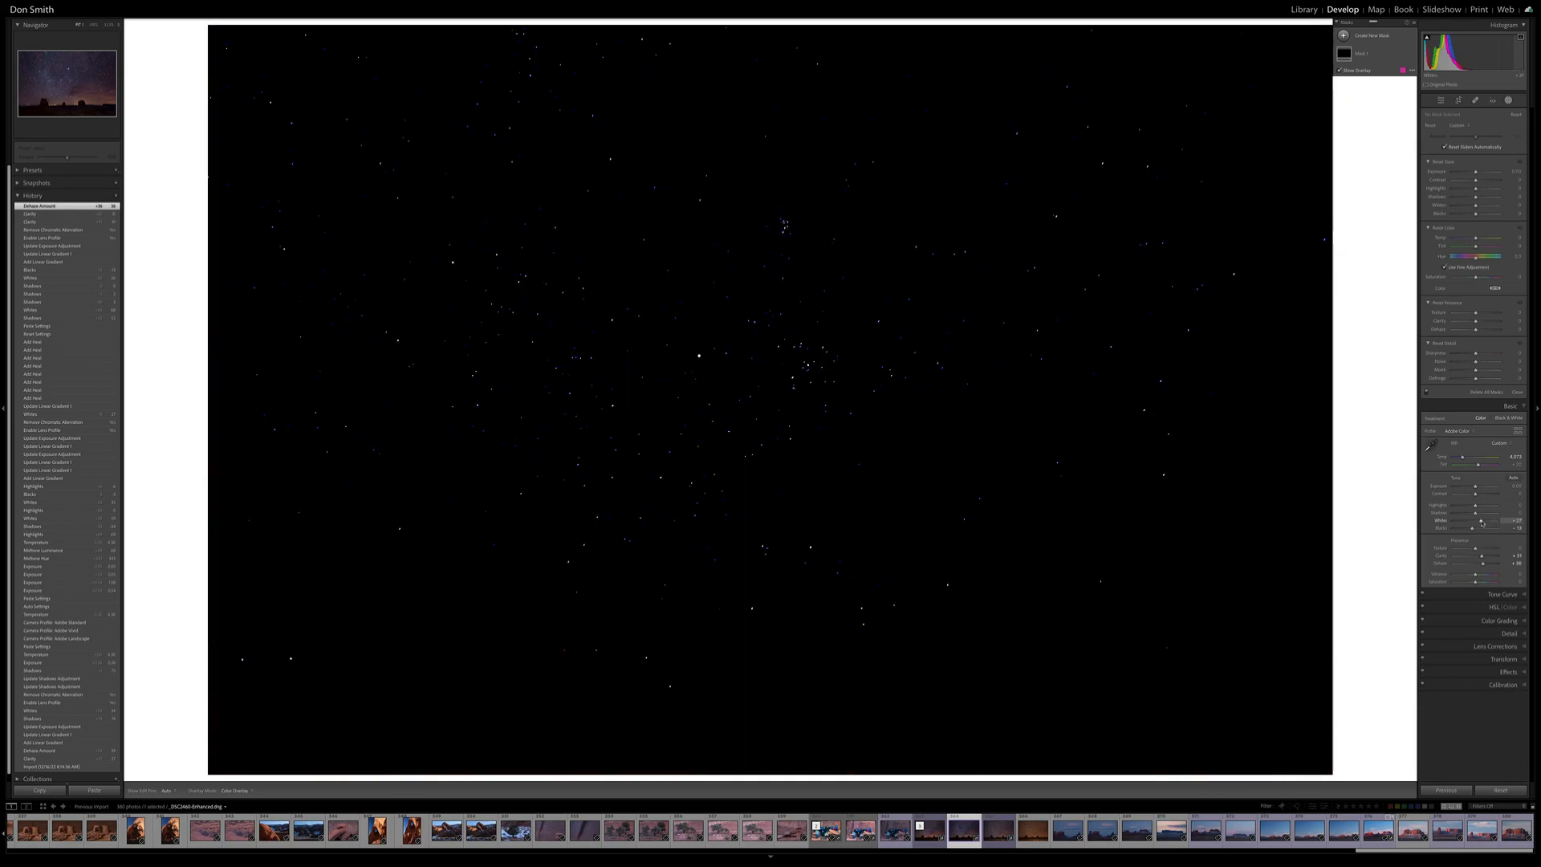
pyautogui.moveTo(1482, 522)
pyautogui.mouseDown()
pyautogui.moveTo(1489, 532)
pyautogui.moveTo(1476, 525)
pyautogui.mouseUp()
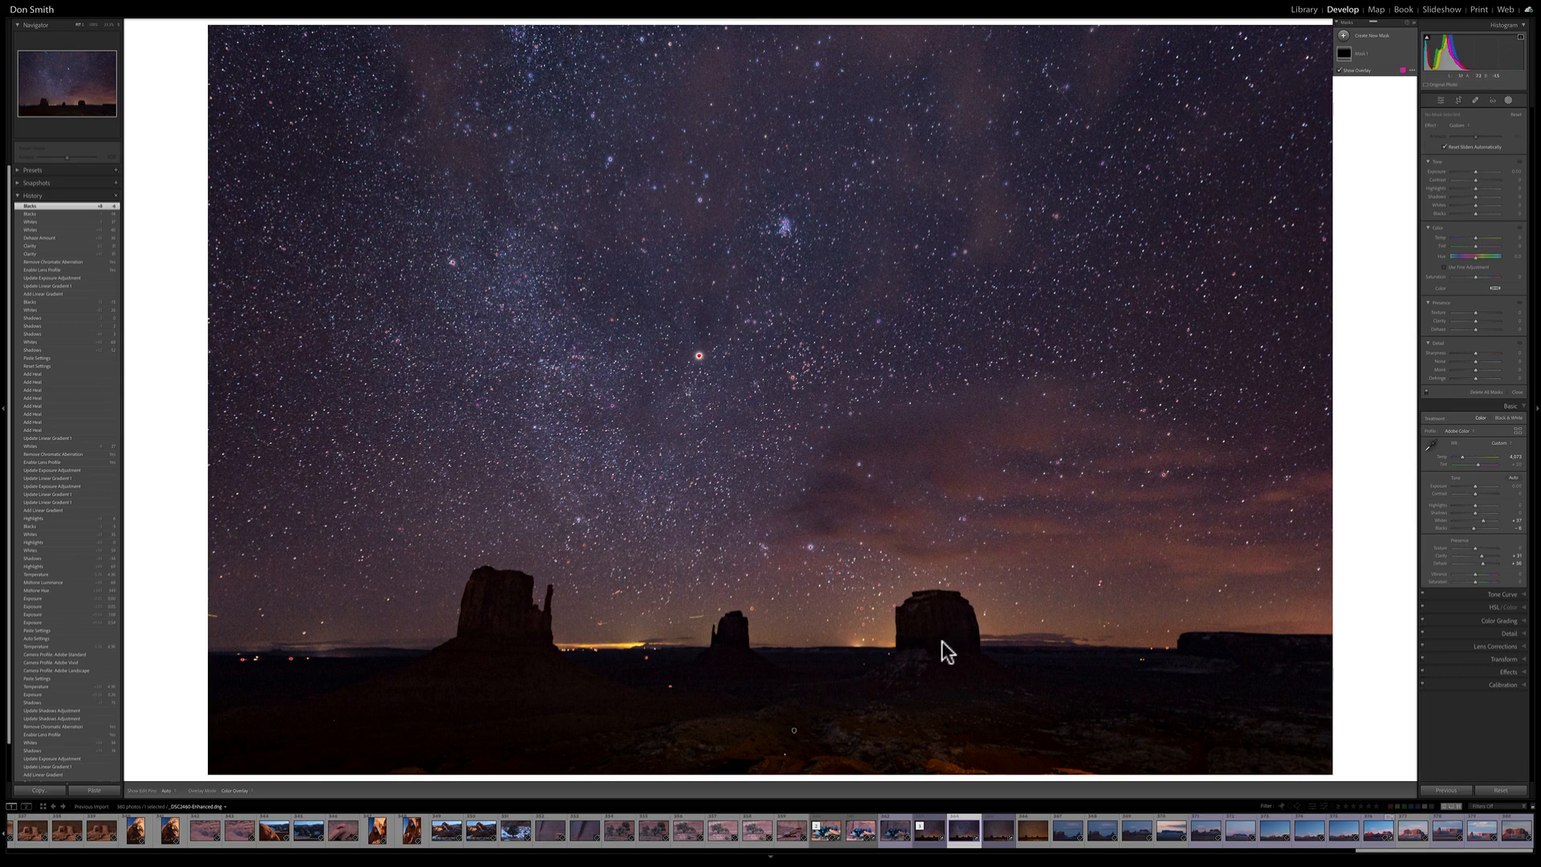
# Step: Review the lens profile corrections and the foreground gradient mask, and compare the photo with its less-processed version
pyautogui.click(1450, 647)
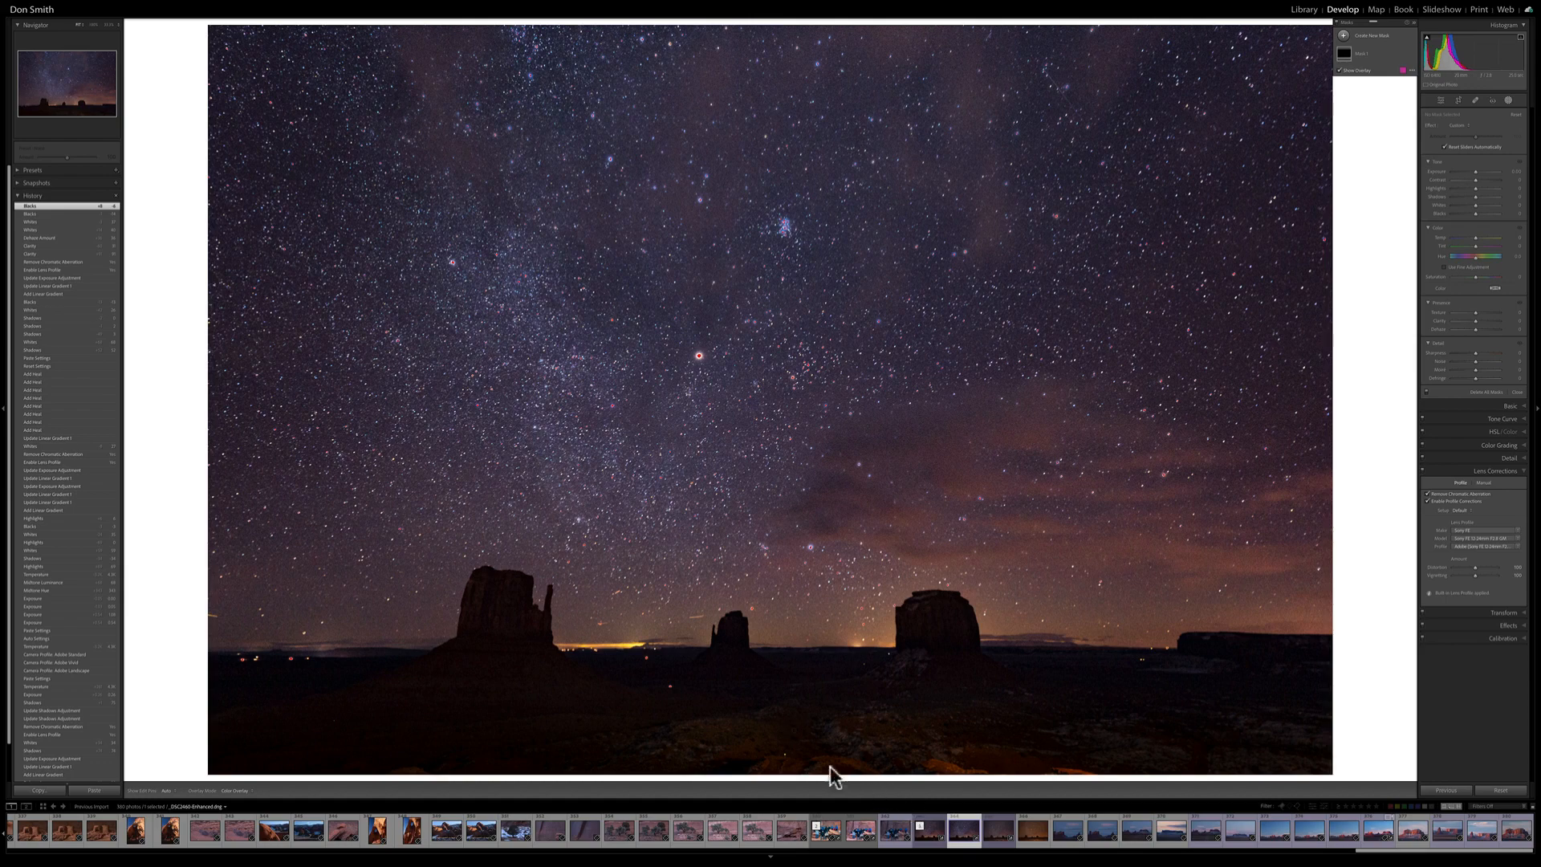
pyautogui.moveTo(795, 732)
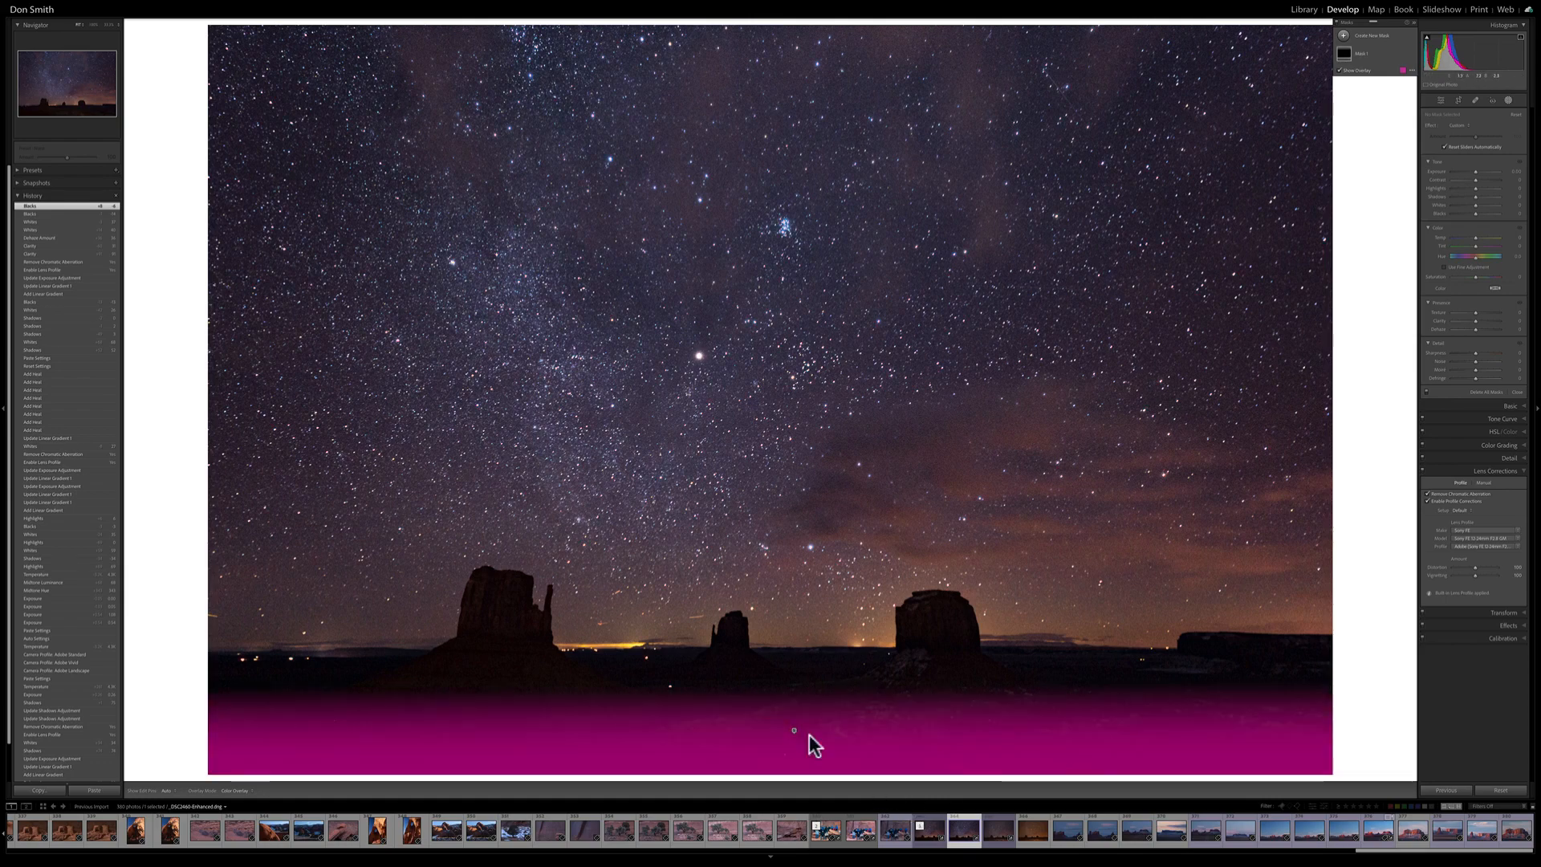
pyautogui.click(999, 836)
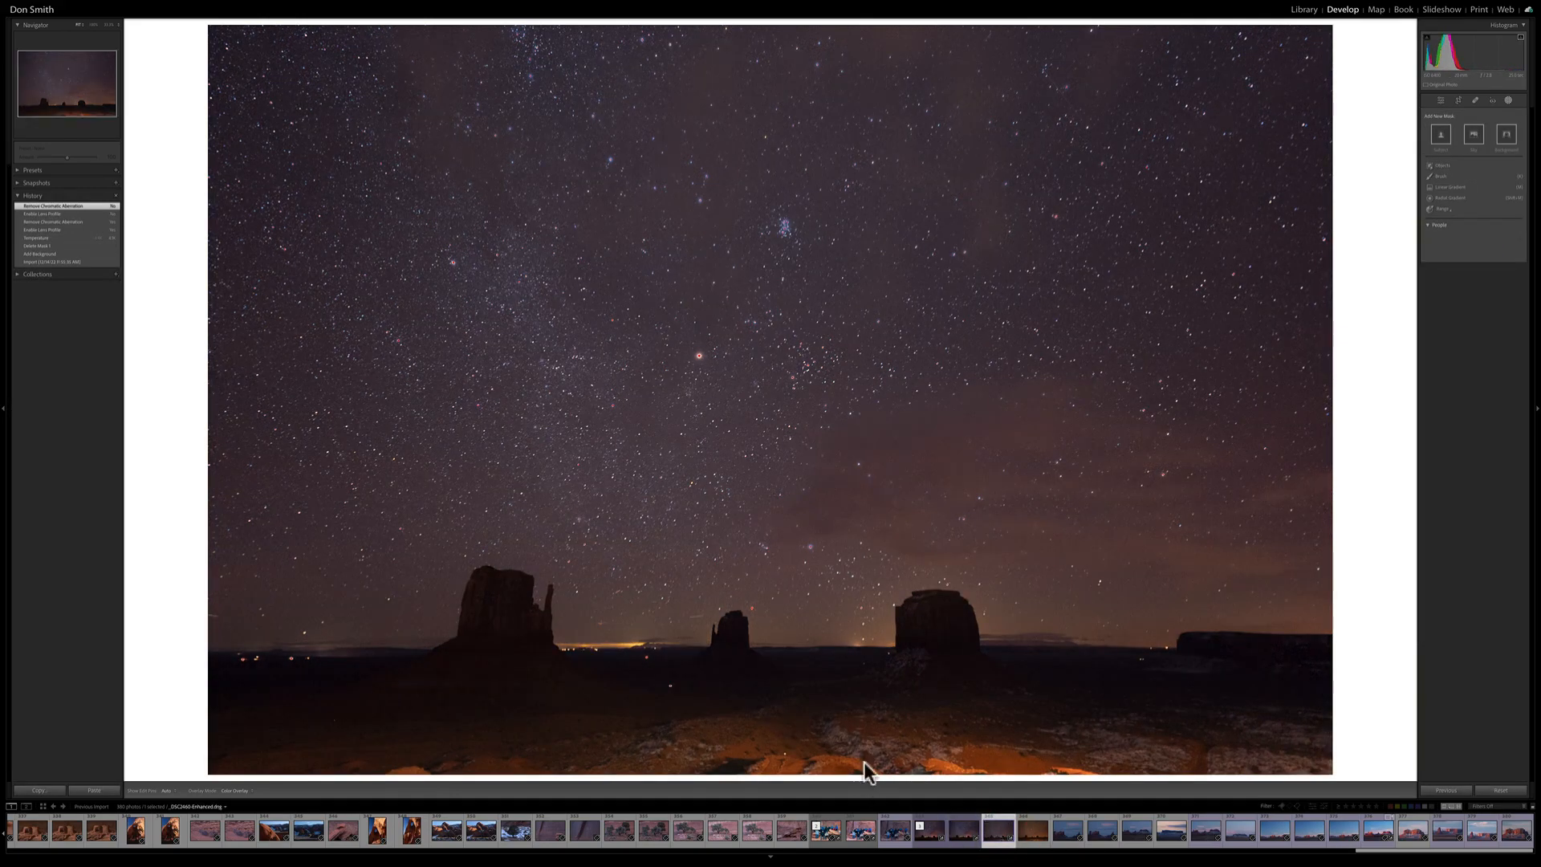
pyautogui.click(963, 839)
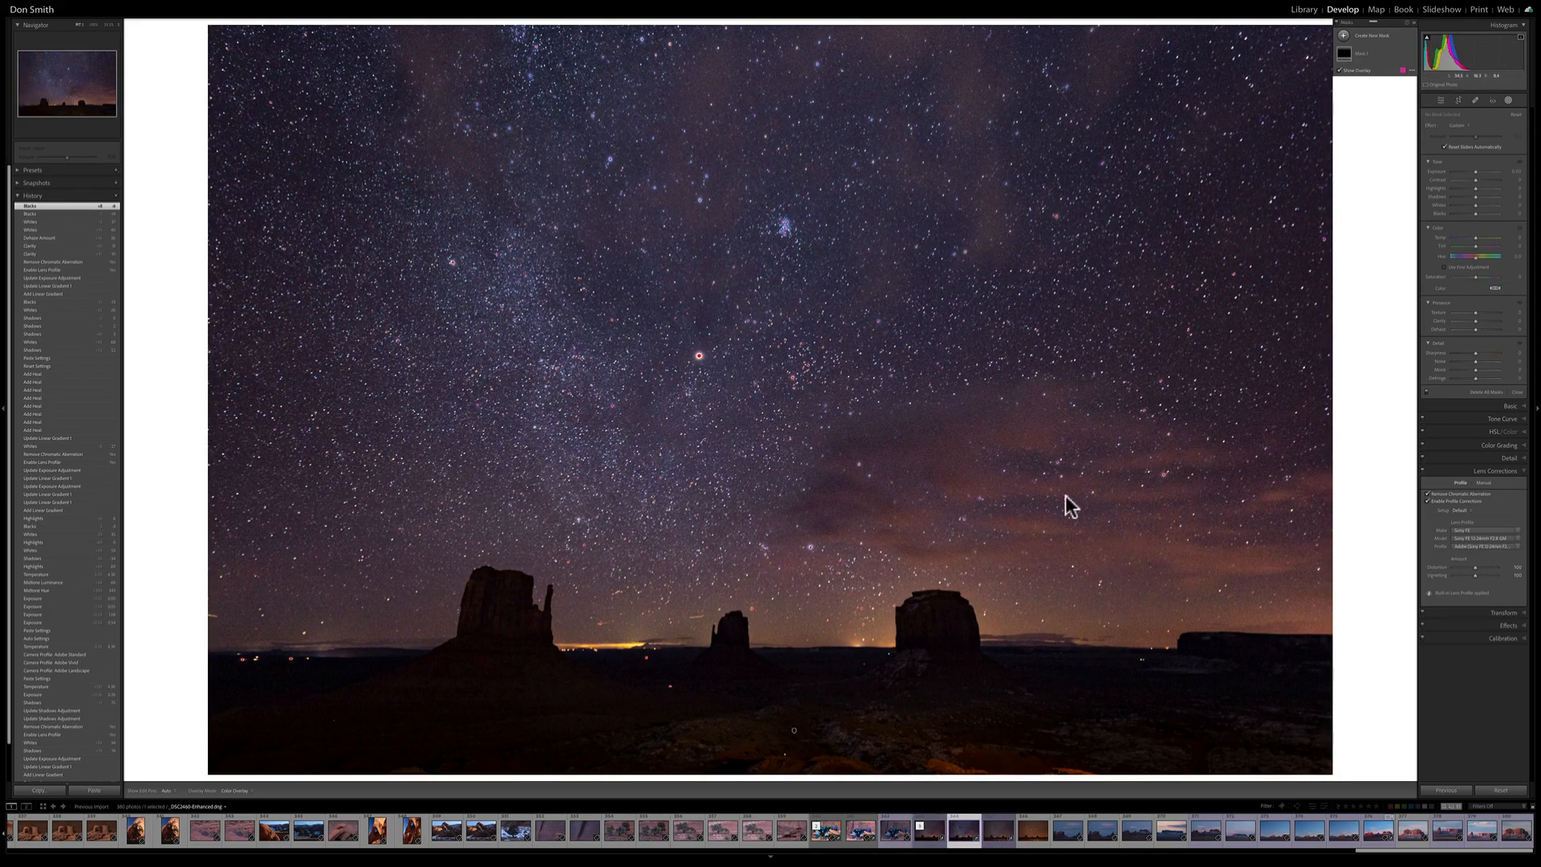
# Step: Open the Enhanced-Edit TIFF in Adobe Photoshop 2023 as a copy with Lightroom adjustments, and close the floating Nik Collection palette
pyautogui.click(925, 838)
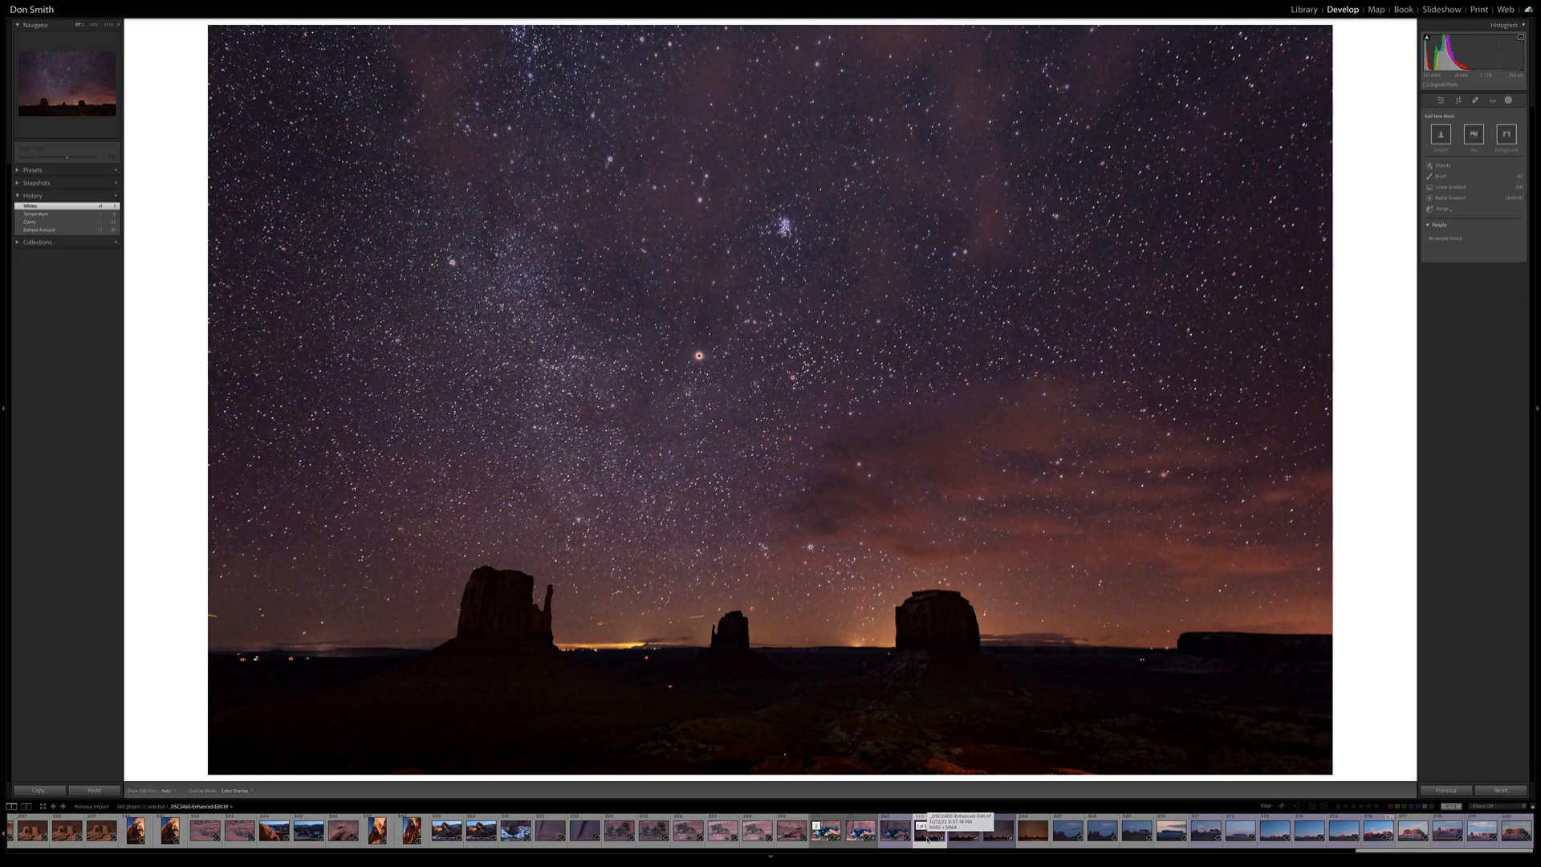
pyautogui.rightClick(849, 352)
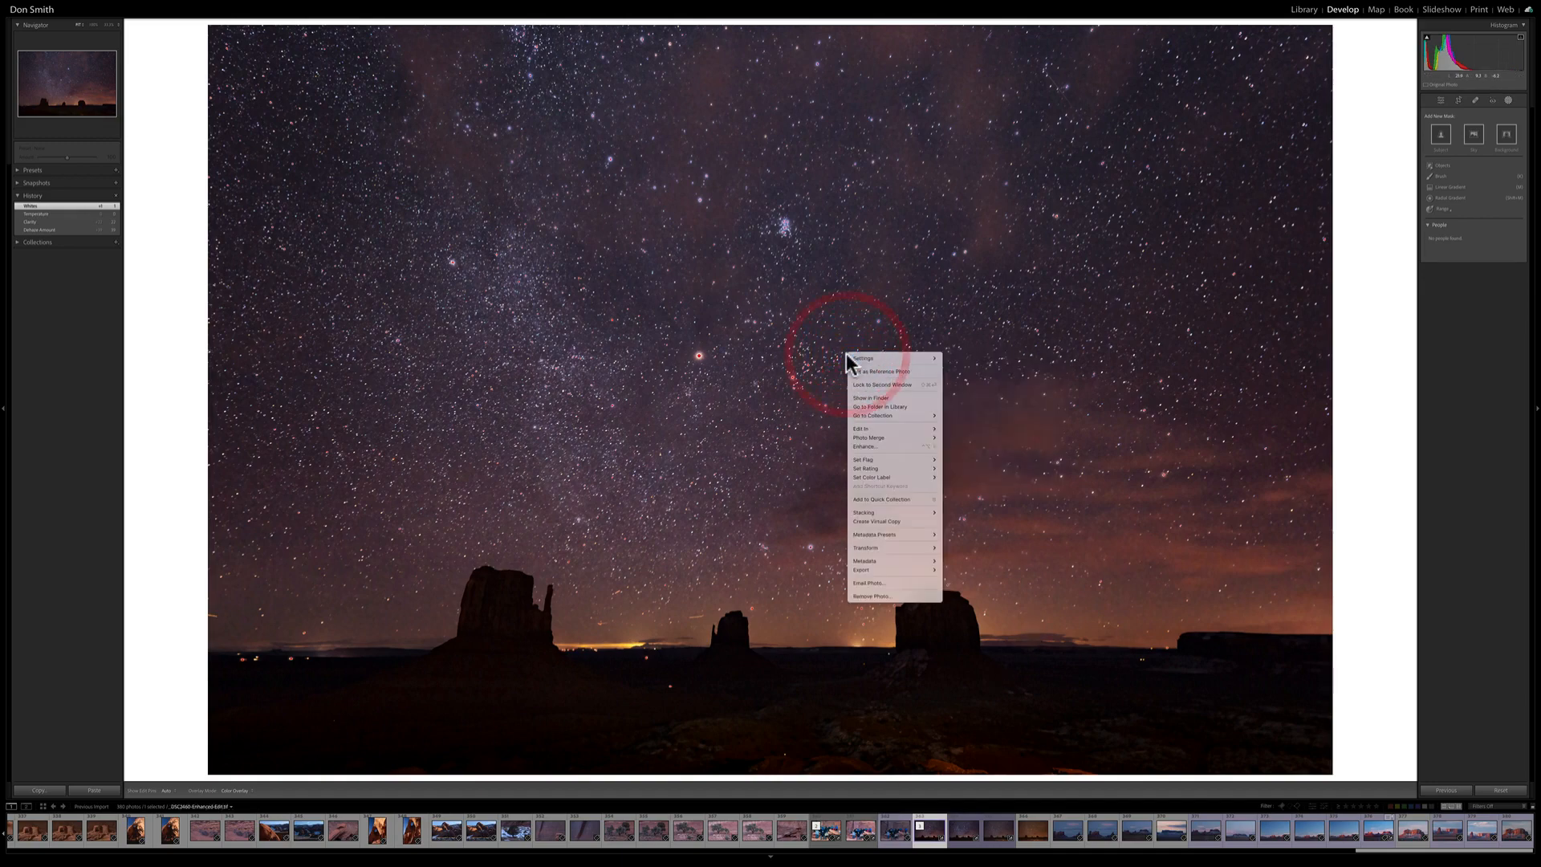
pyautogui.moveTo(907, 429)
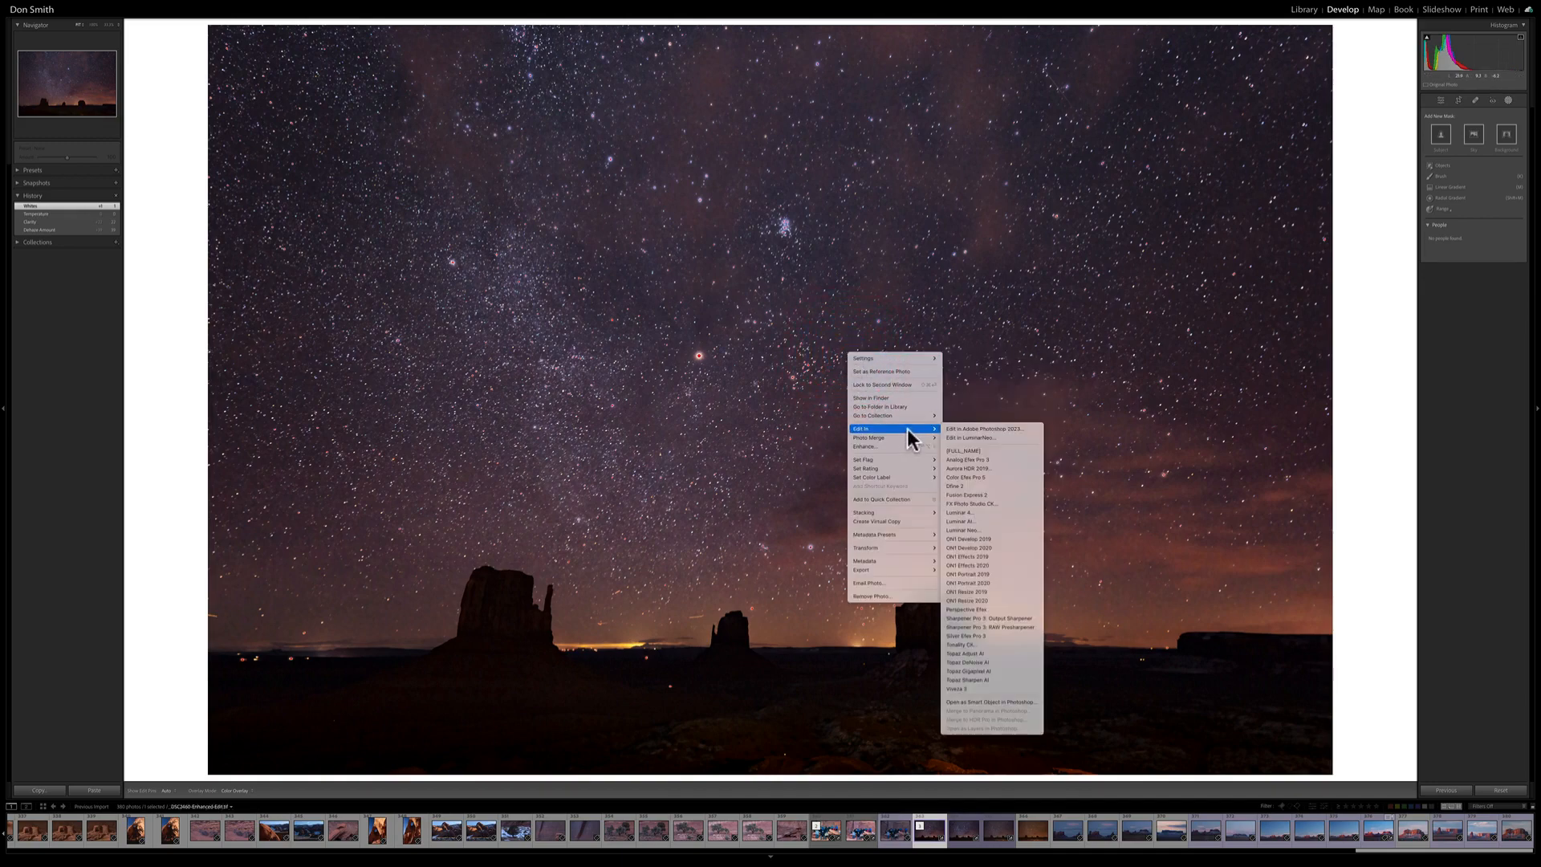
pyautogui.click(980, 428)
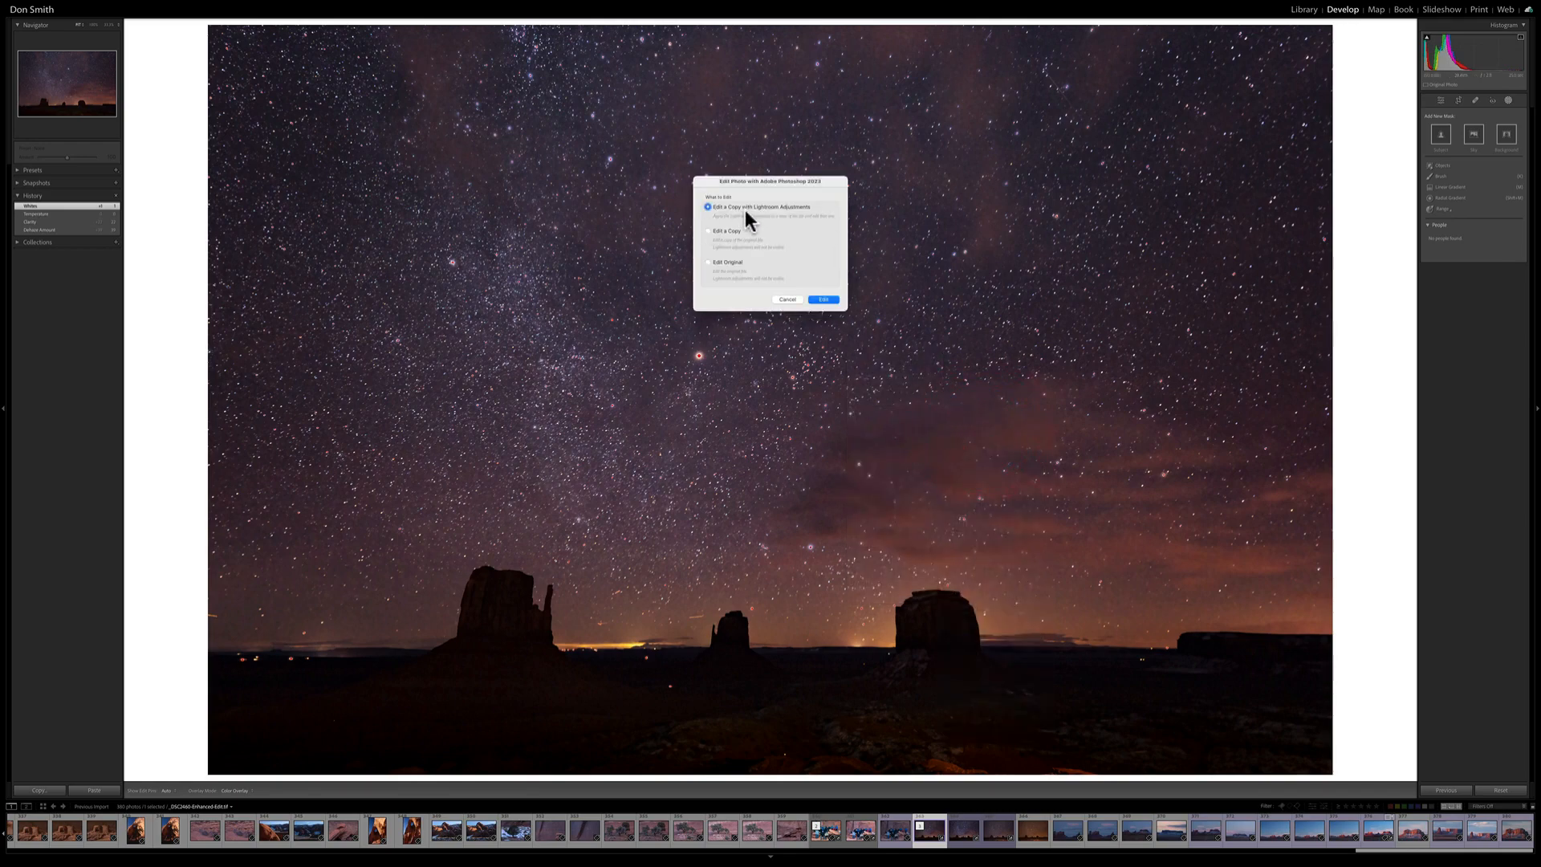
pyautogui.click(823, 300)
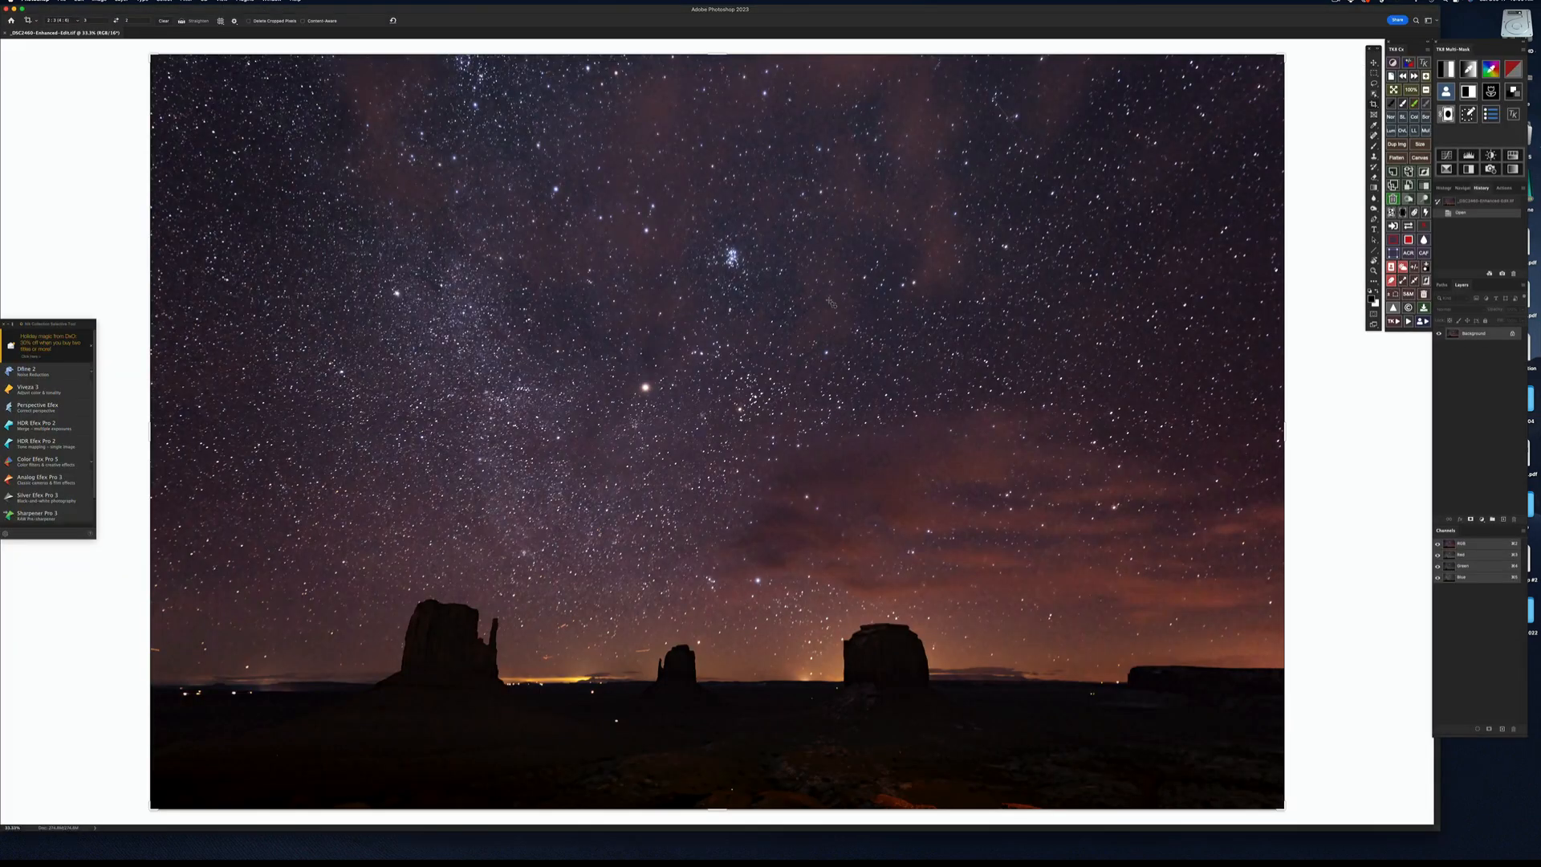
pyautogui.click(5, 324)
pyautogui.click(5, 325)
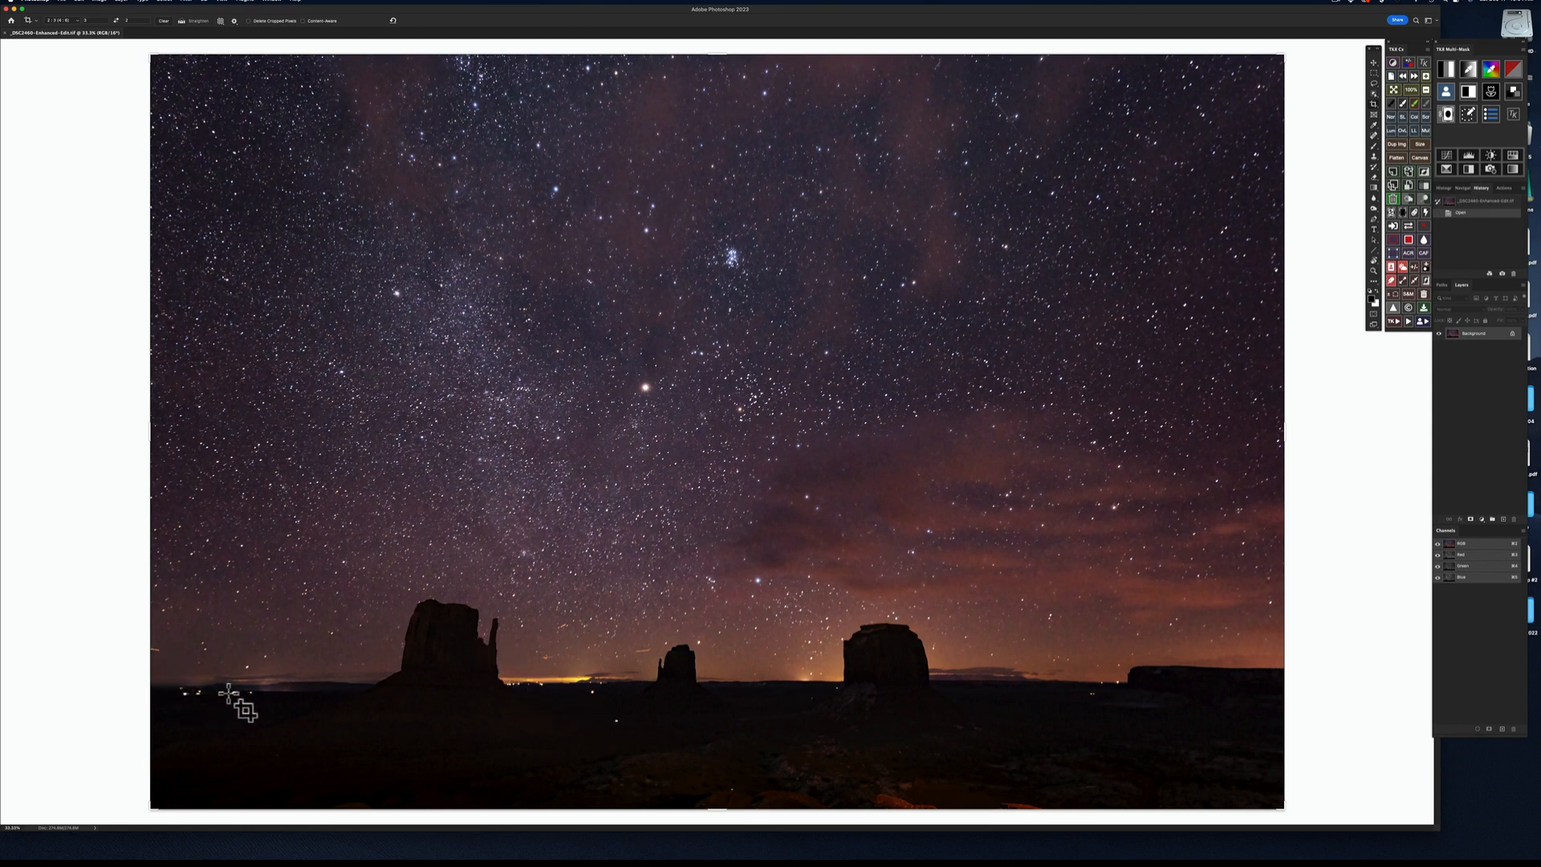
# Step: Remove the bright specks in the dark foreground, below the right-hand butte and beside the low mesa with the Spot Healing Brush
pyautogui.click(1373, 135)
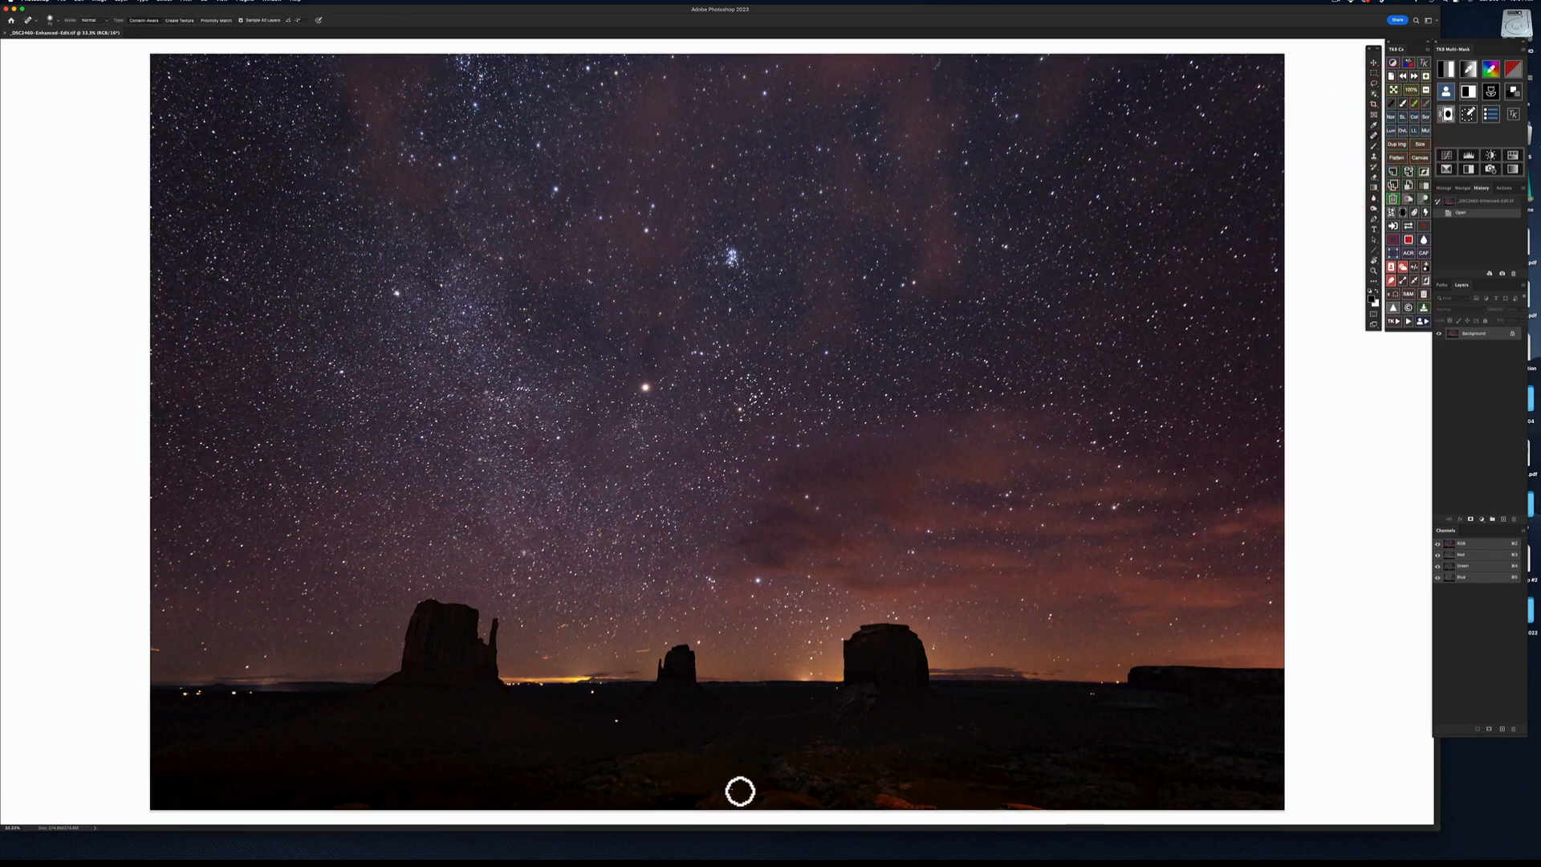
pyautogui.click(733, 790)
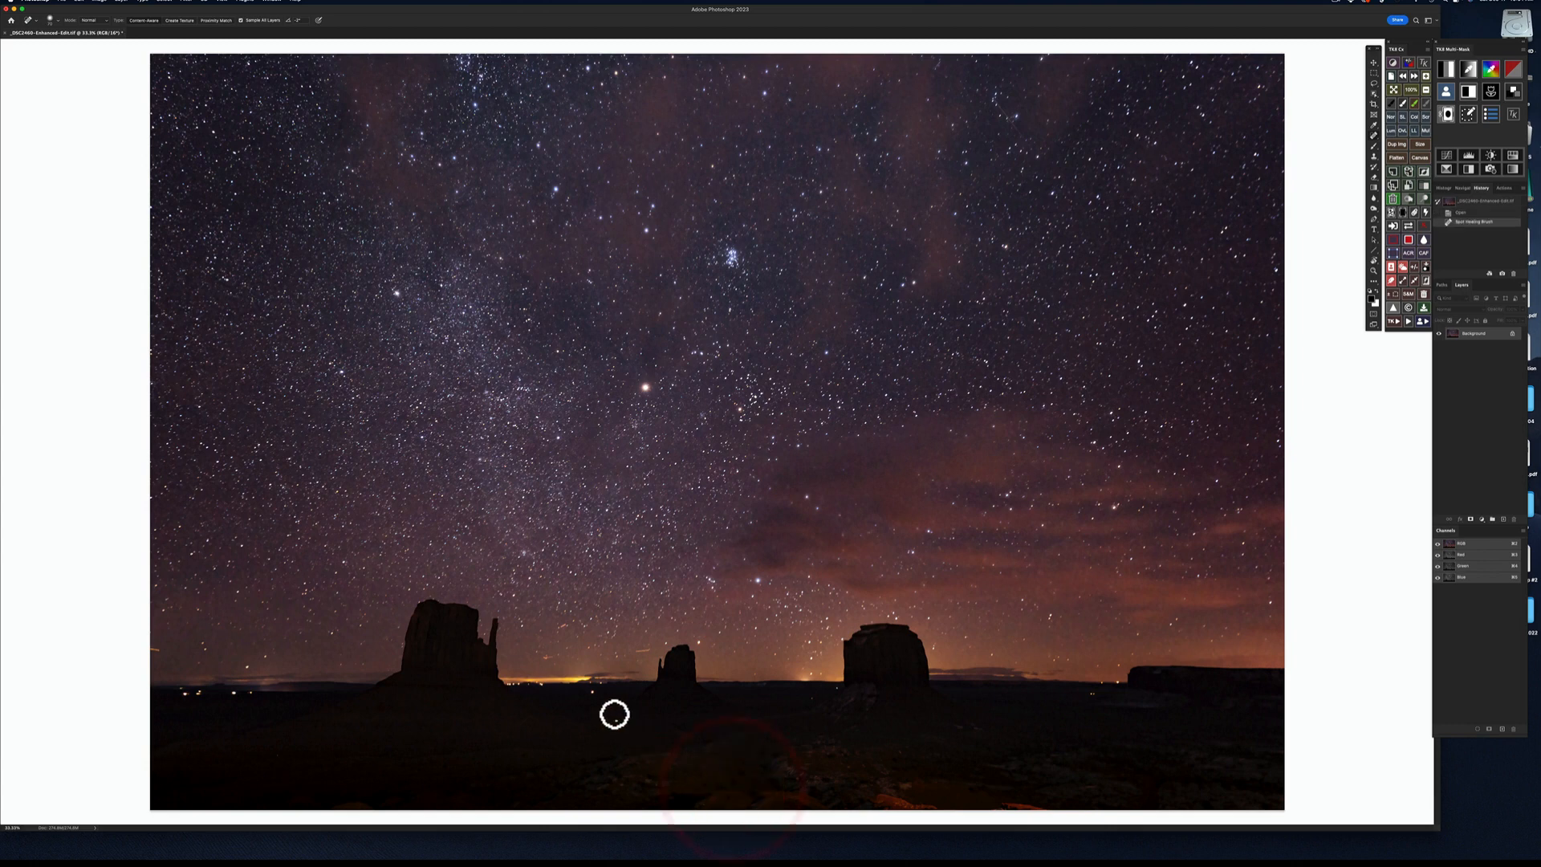
pyautogui.click(617, 721)
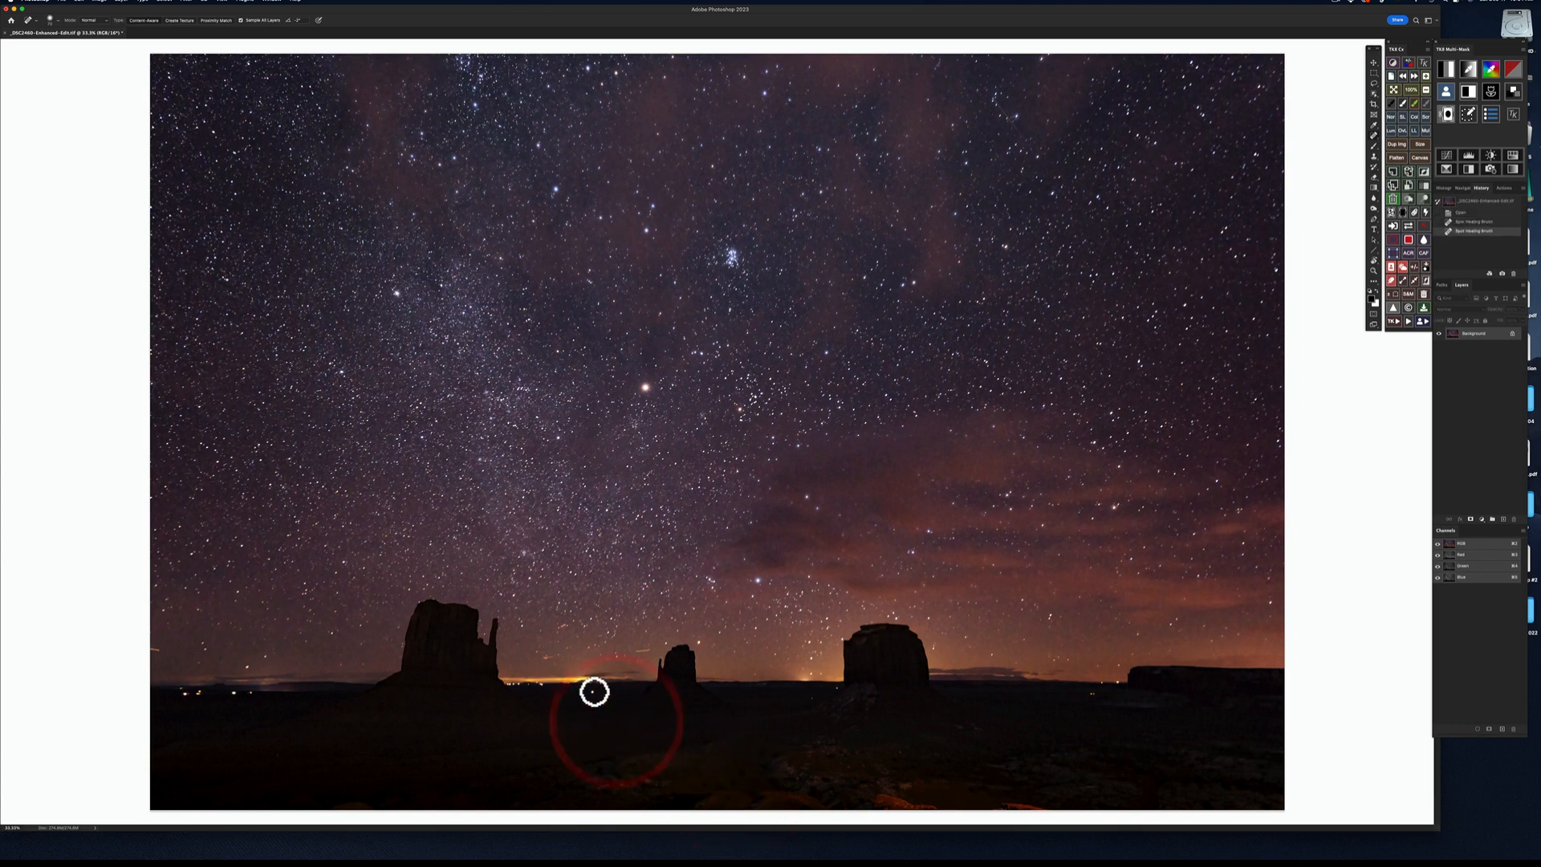
pyautogui.click(593, 692)
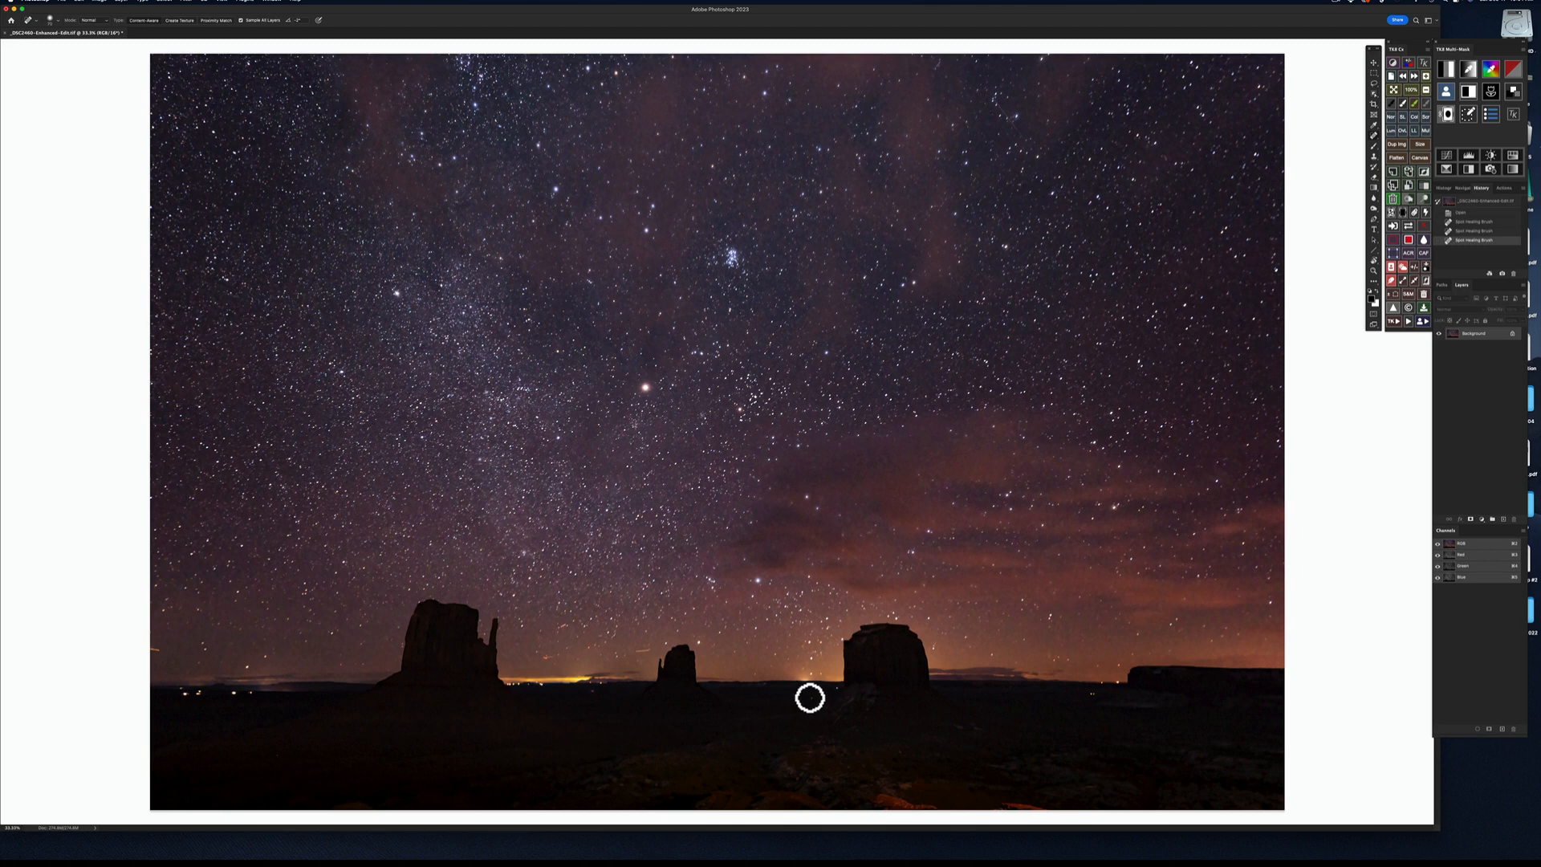
pyautogui.click(811, 695)
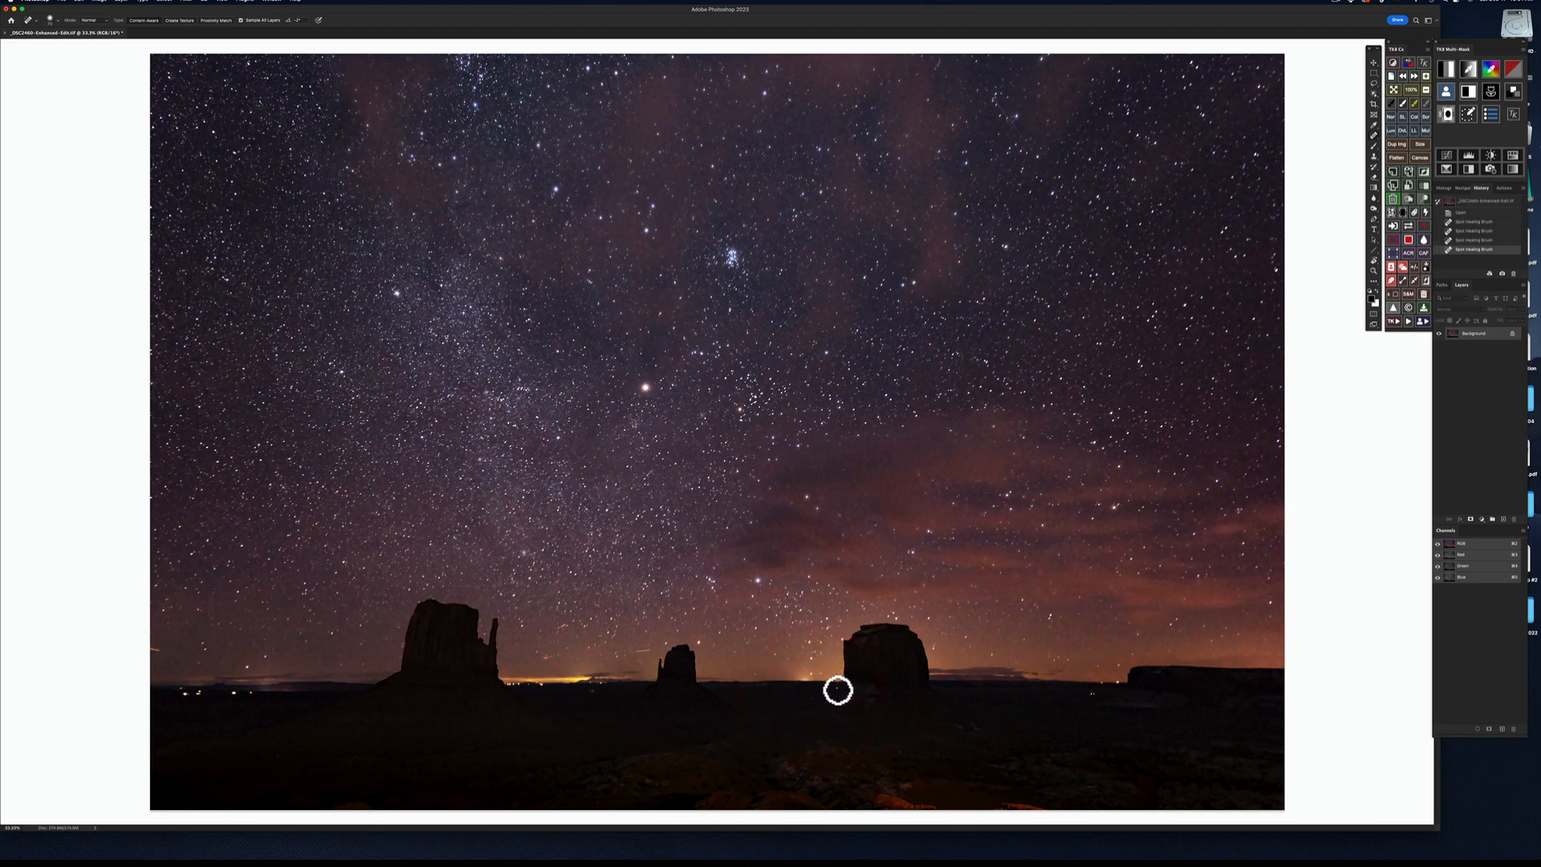
pyautogui.click(837, 688)
pyautogui.click(827, 698)
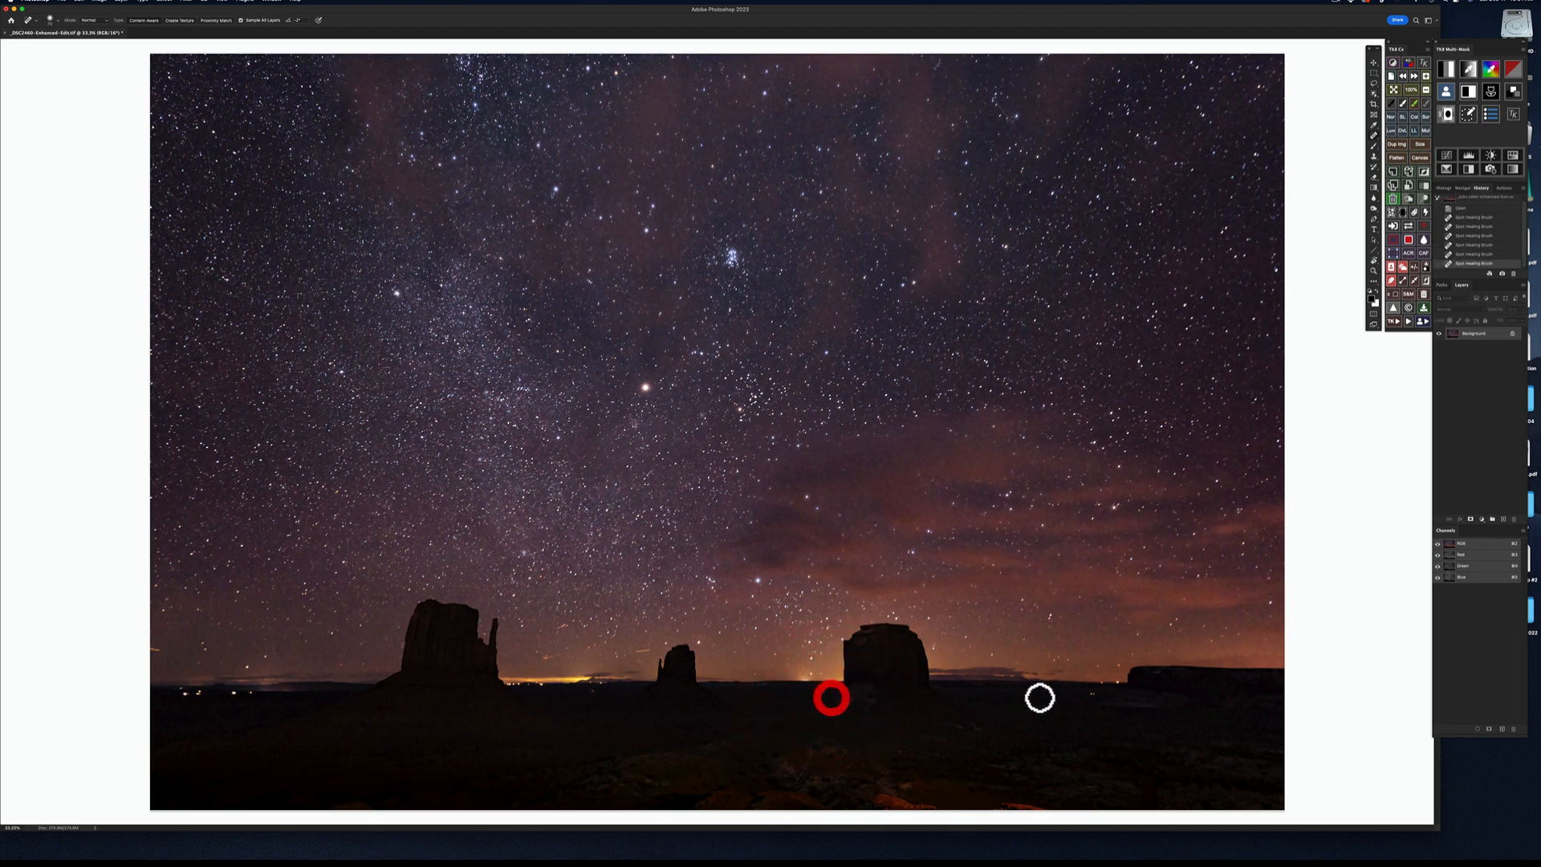
pyautogui.click(1098, 695)
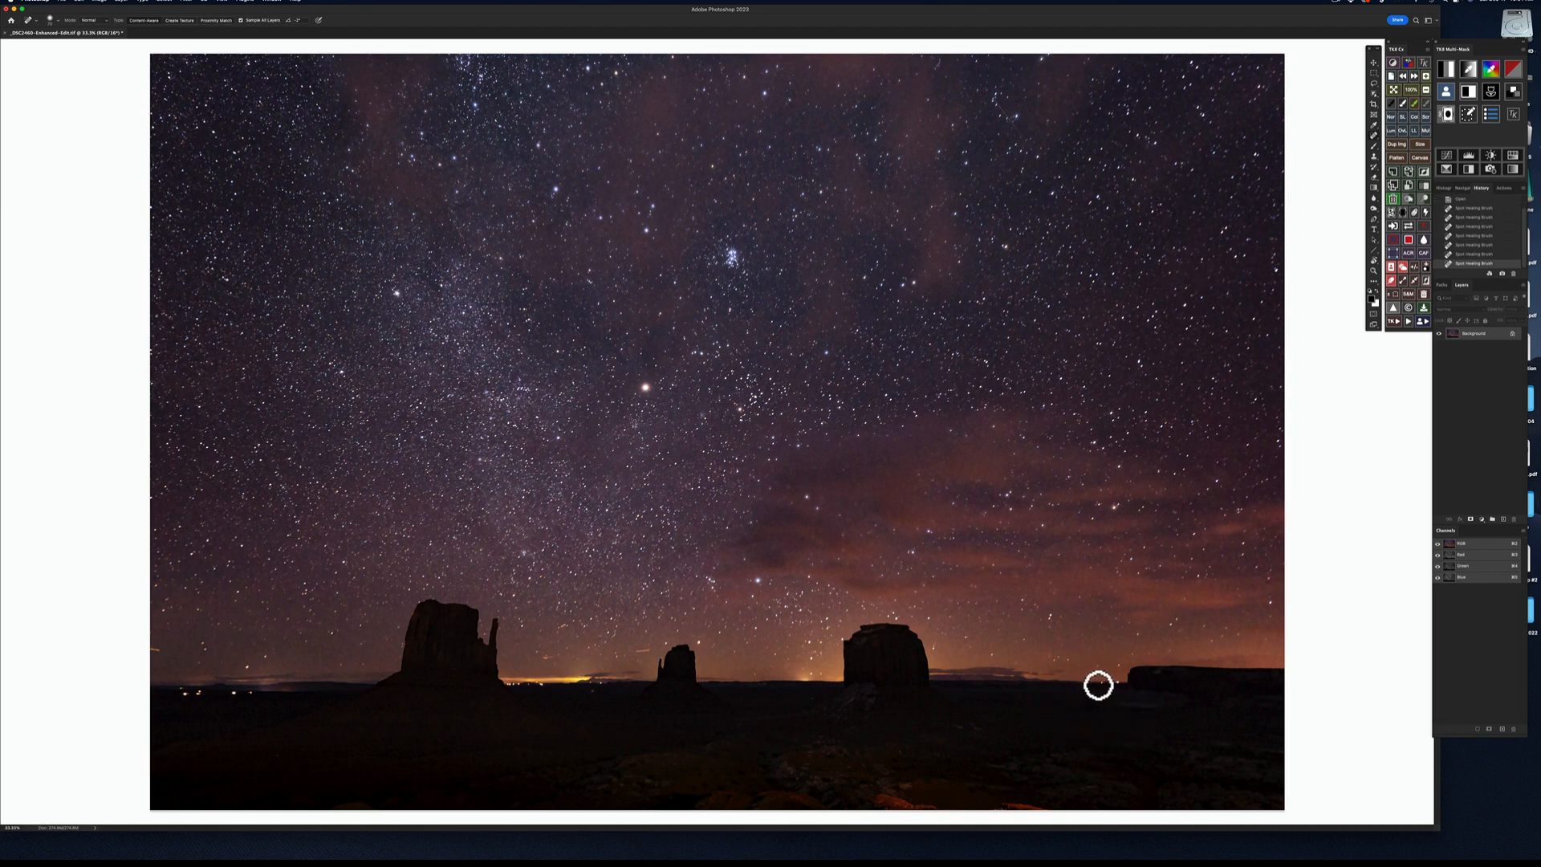
pyautogui.click(1101, 683)
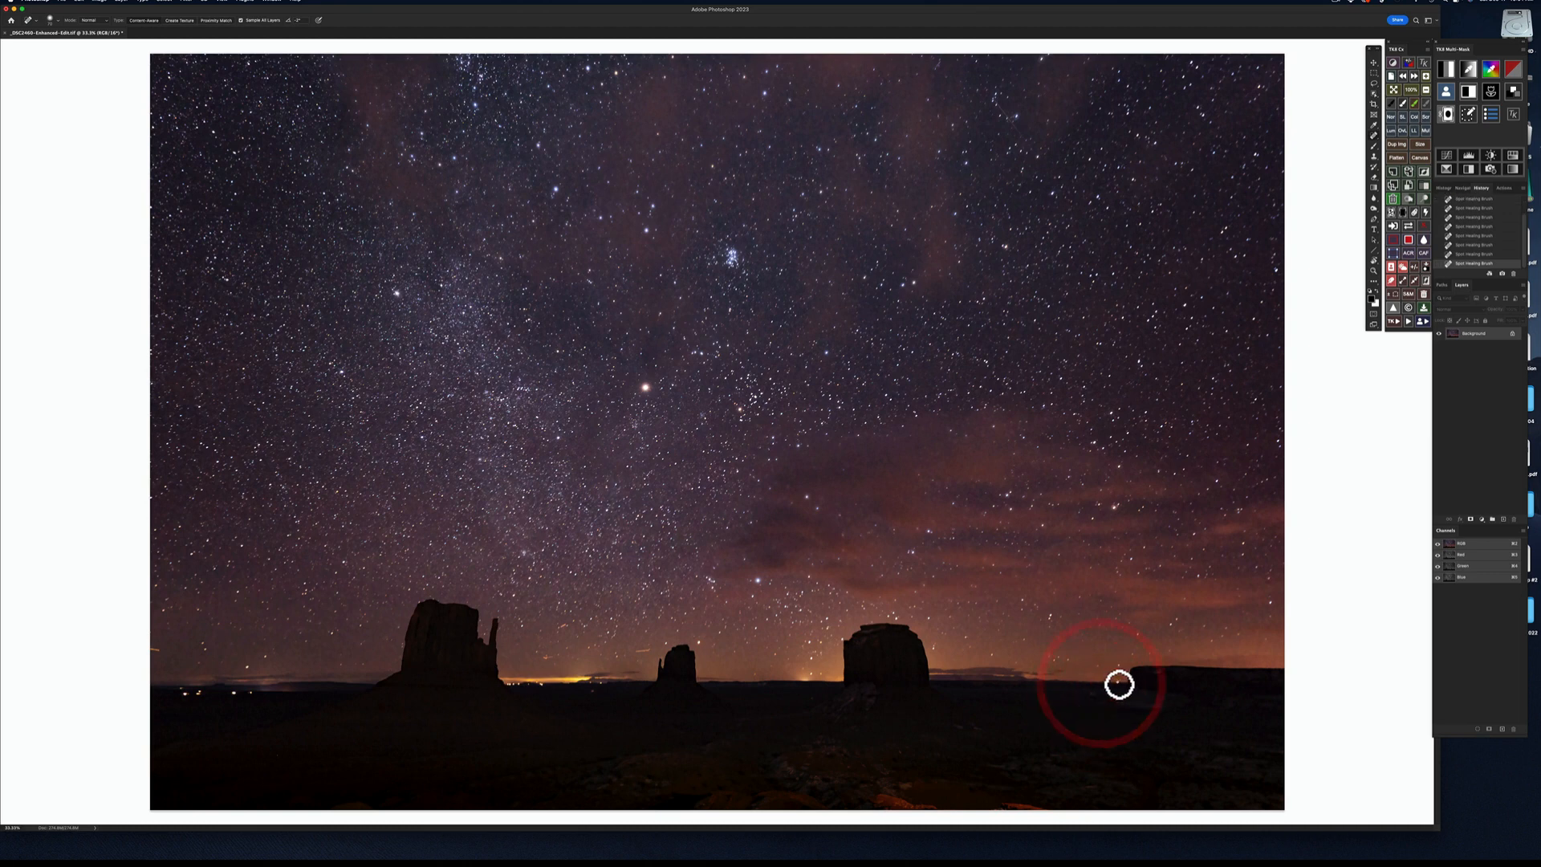
pyautogui.click(1117, 684)
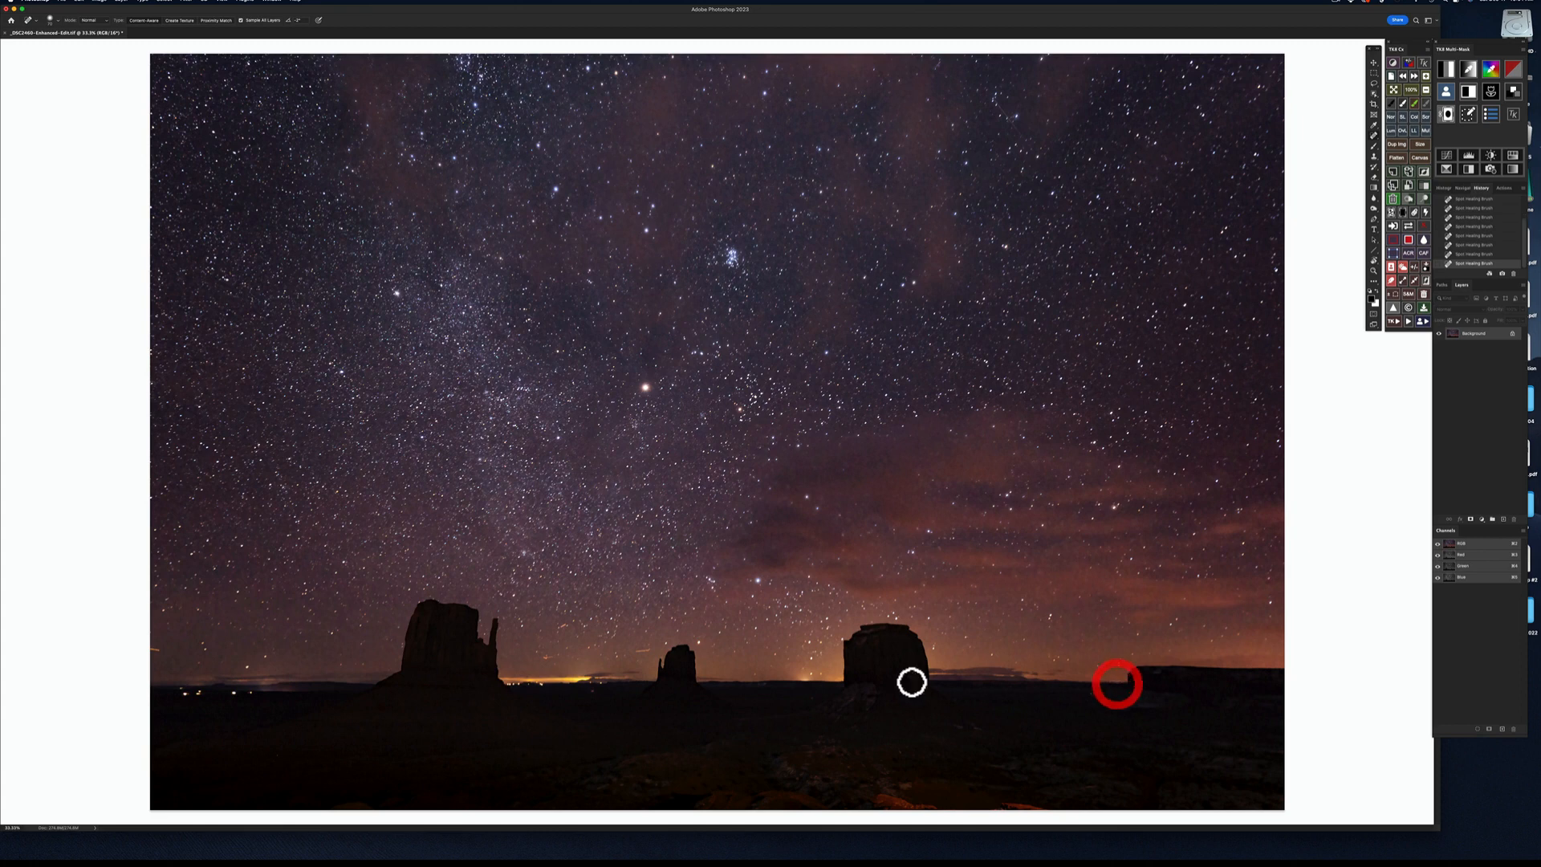
# Step: Heal away the remaining artificial lights along the horizon on both sides of the left-hand butte and near the low mesa
pyautogui.click(598, 683)
pyautogui.click(591, 687)
pyautogui.click(593, 691)
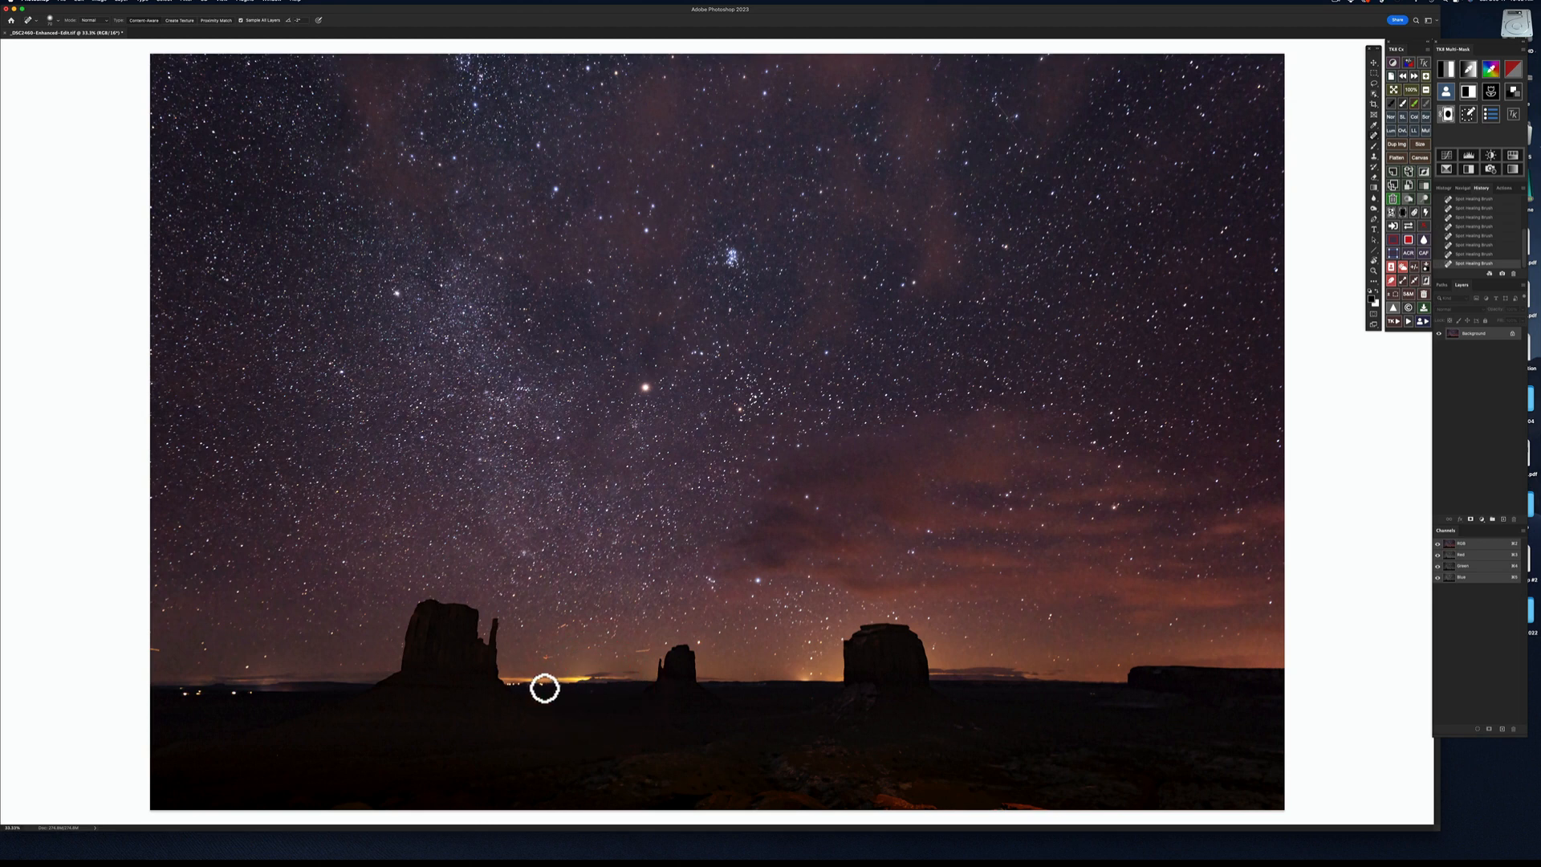
pyautogui.click(525, 684)
pyautogui.click(536, 683)
pyautogui.click(277, 756)
pyautogui.click(1090, 693)
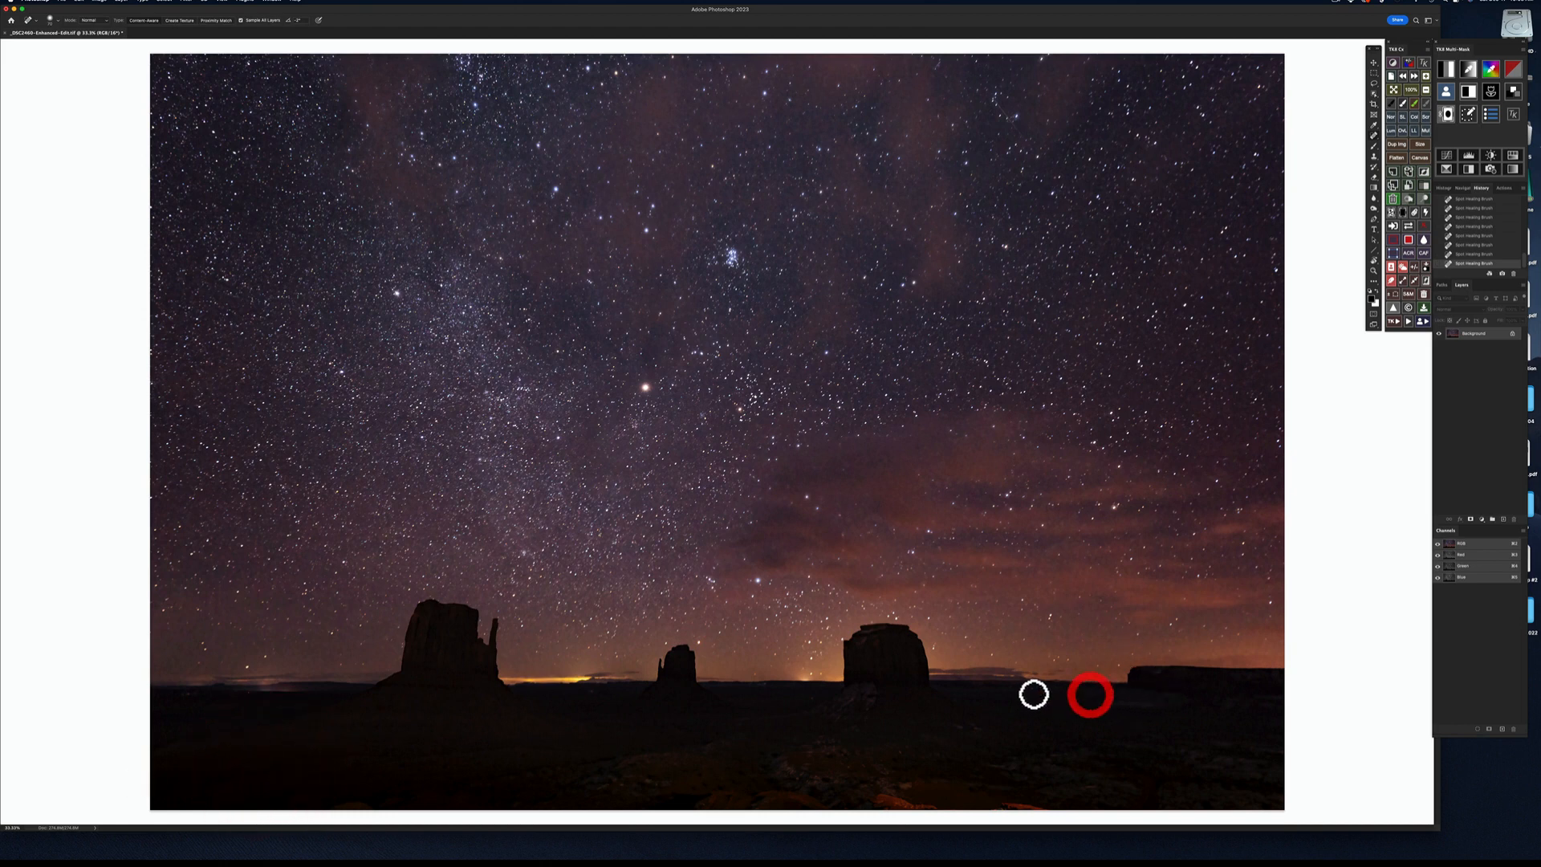
pyautogui.click(1084, 695)
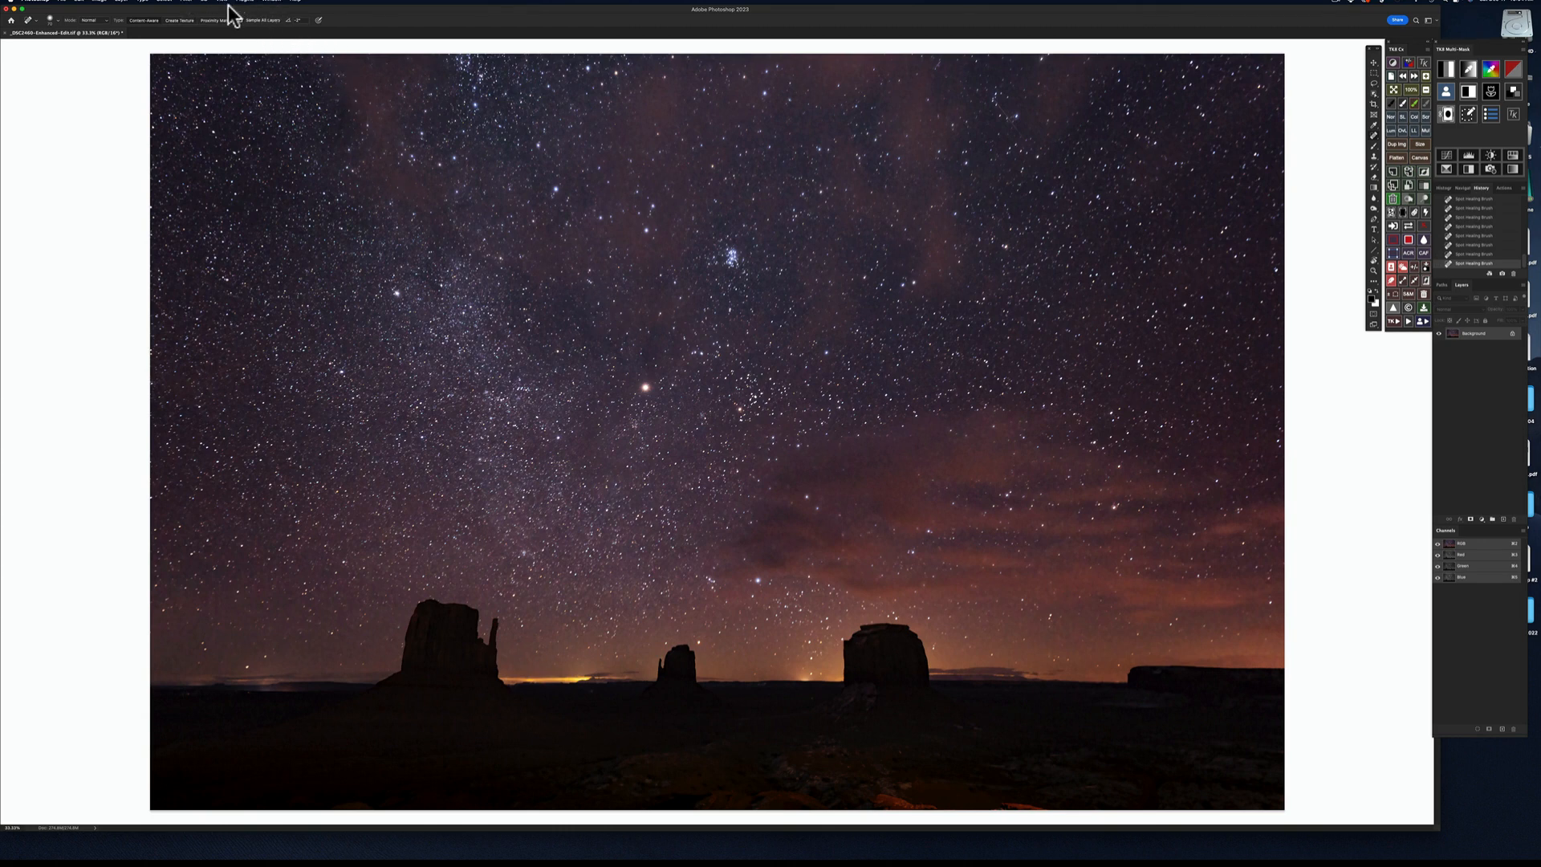
# Step: Open the Liquify filter and push both side edges of the right-hand butte to refine its silhouette
pyautogui.click(186, 3)
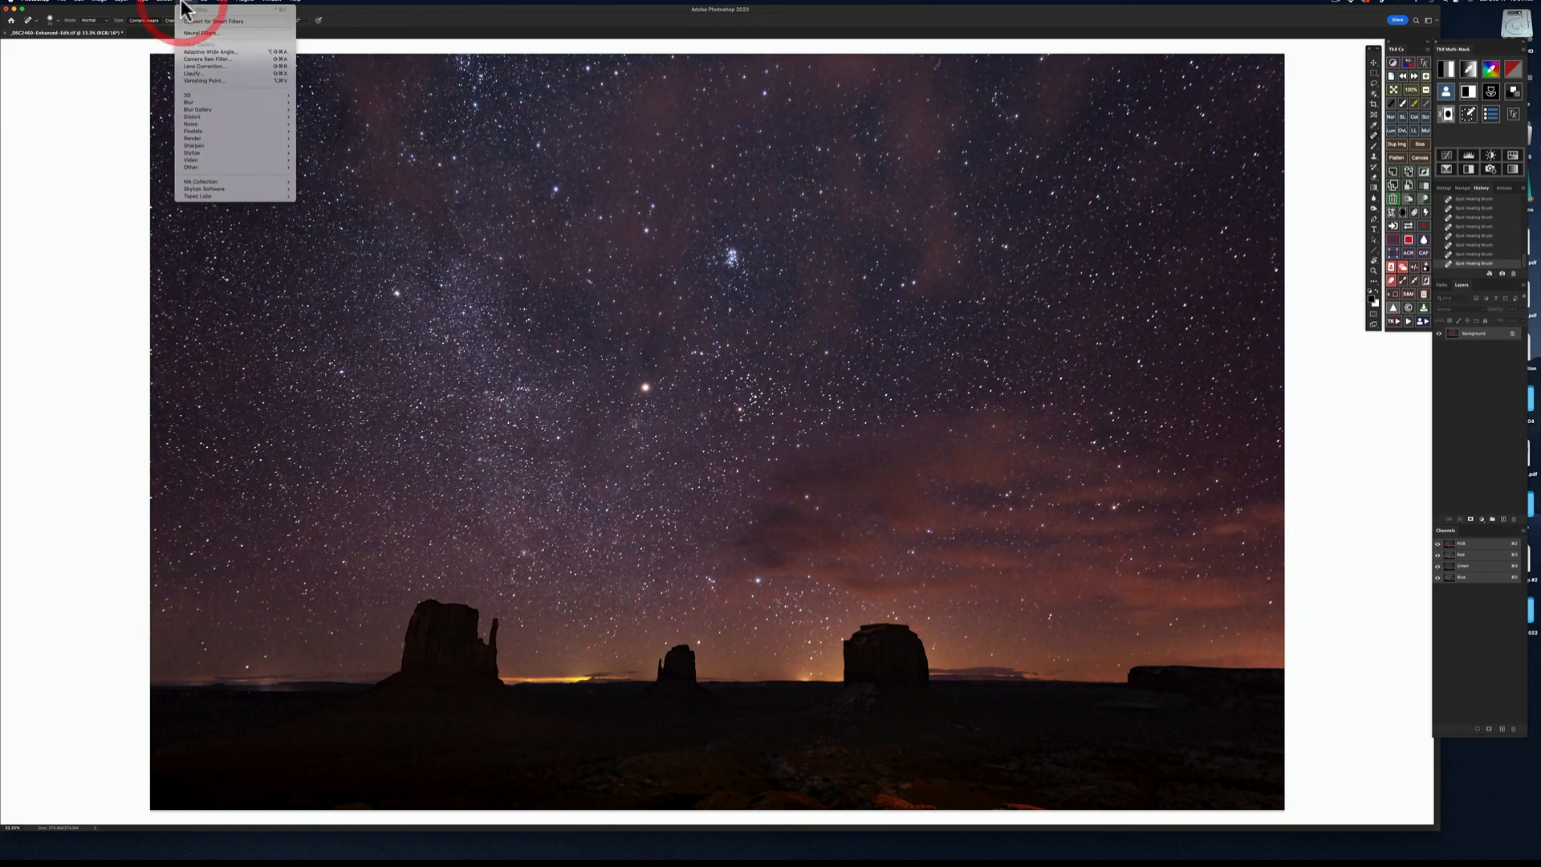
pyautogui.click(195, 72)
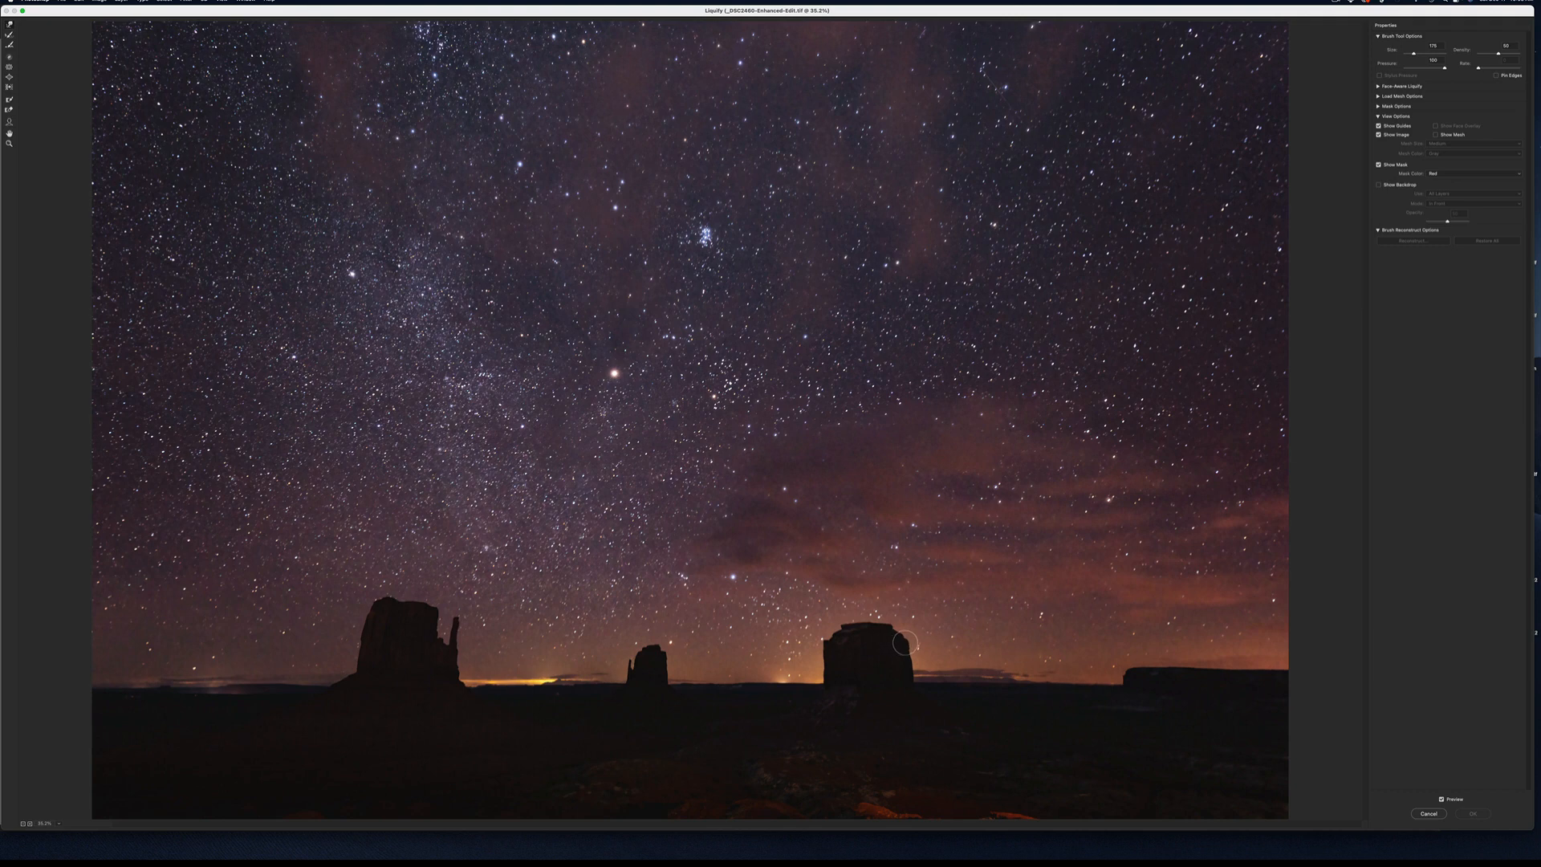
pyautogui.moveTo(906, 643); pyautogui.dragTo(909, 654)
pyautogui.moveTo(825, 648); pyautogui.dragTo(825, 657)
pyautogui.click(825, 657)
pyautogui.click(825, 672)
pyautogui.click(824, 672)
pyautogui.click(909, 649)
pyautogui.click(906, 661)
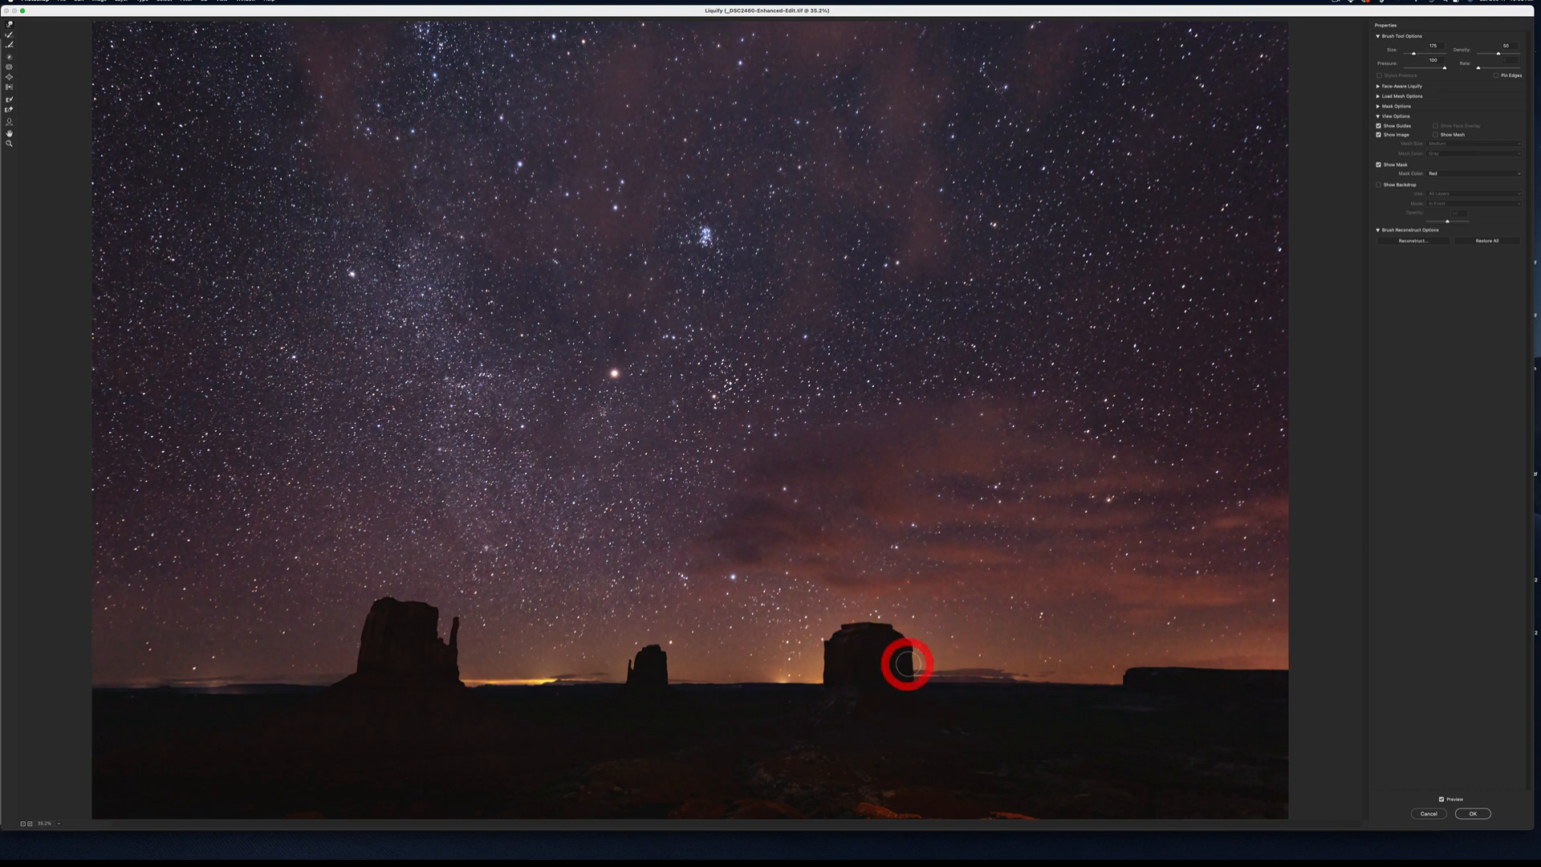
pyautogui.click(908, 663)
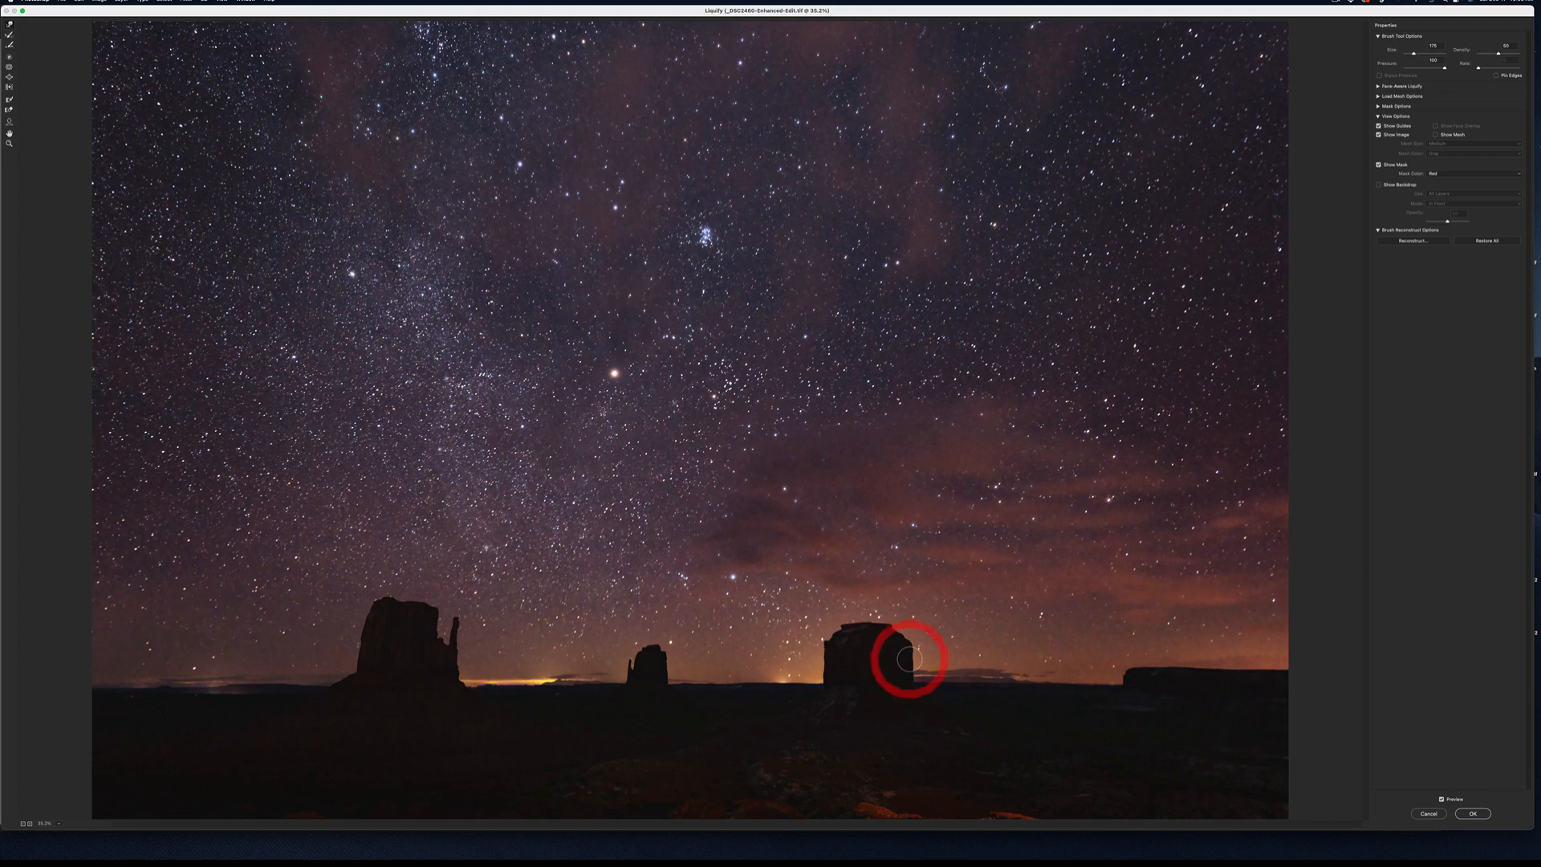
pyautogui.click(909, 657)
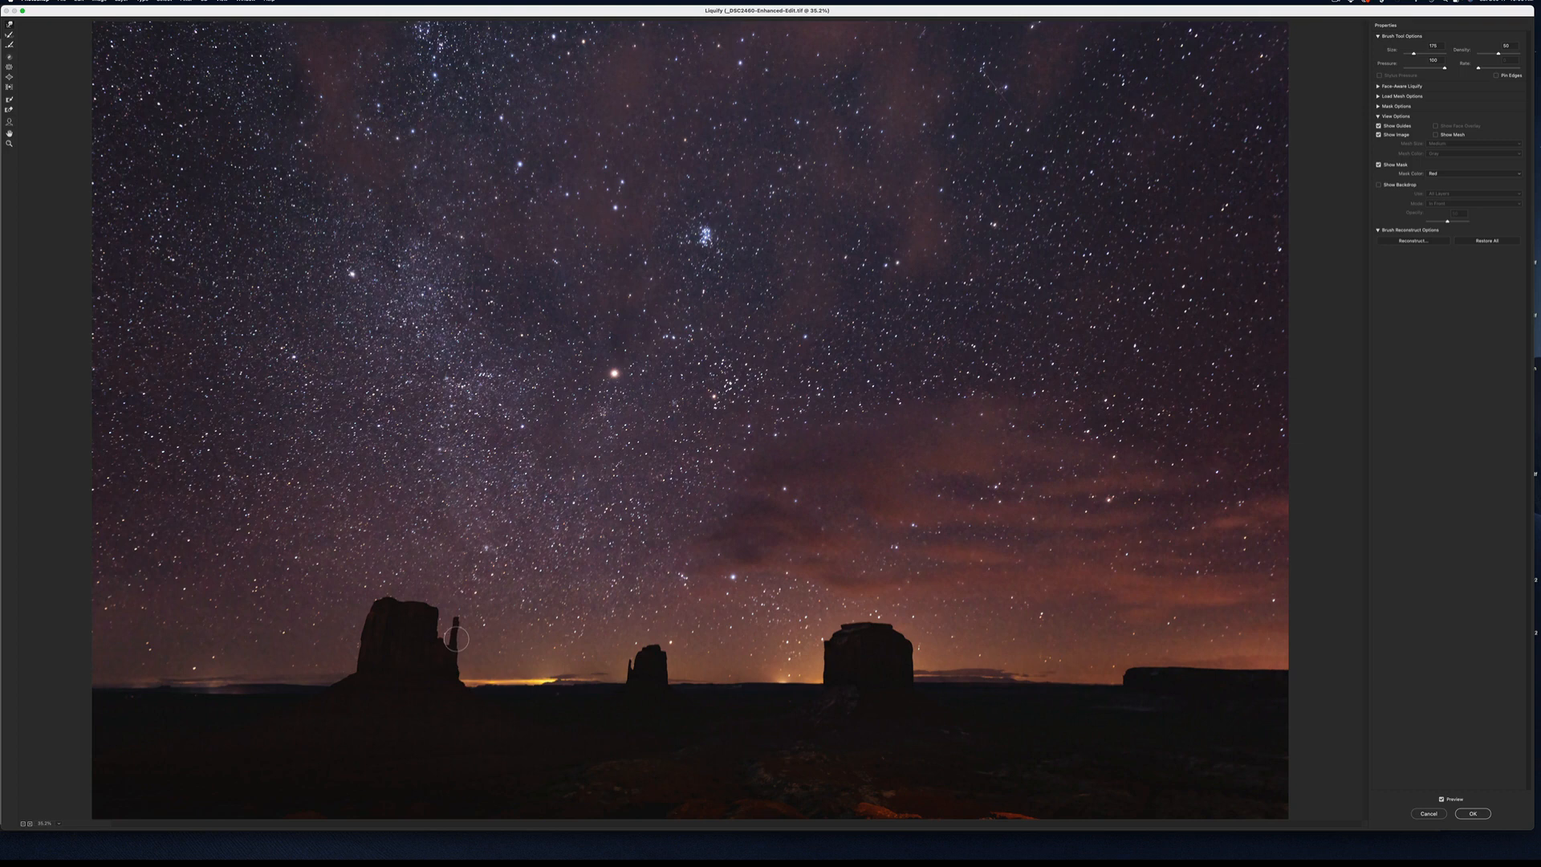
# Step: Reshape the thin spire and adjoining edge of the left-hand butte with Liquify and apply the filter
pyautogui.moveTo(456, 639); pyautogui.dragTo(458, 620)
pyautogui.click(438, 634)
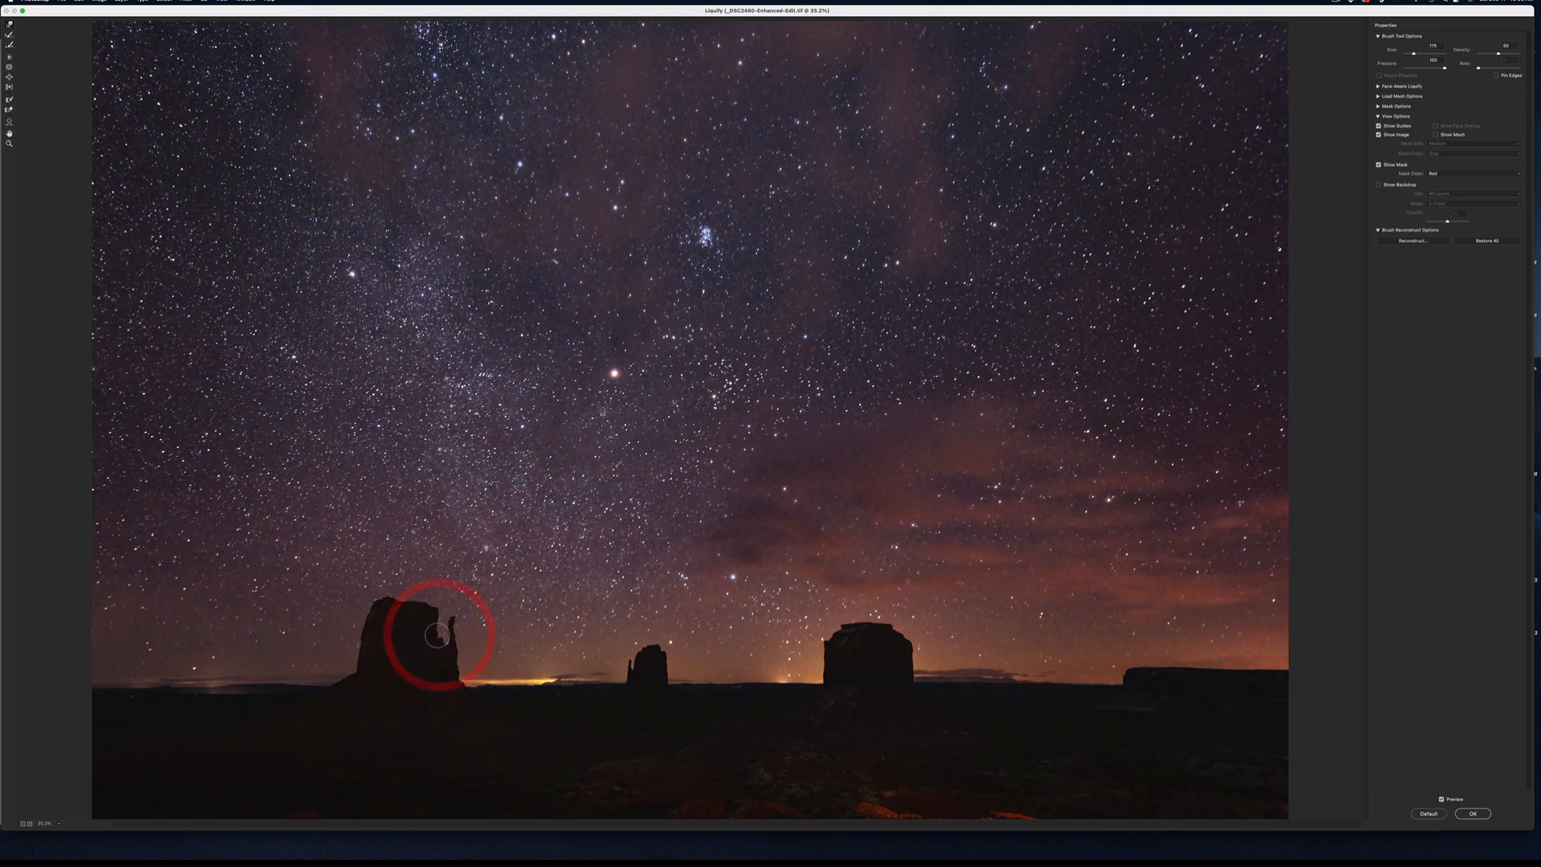
pyautogui.click(451, 626)
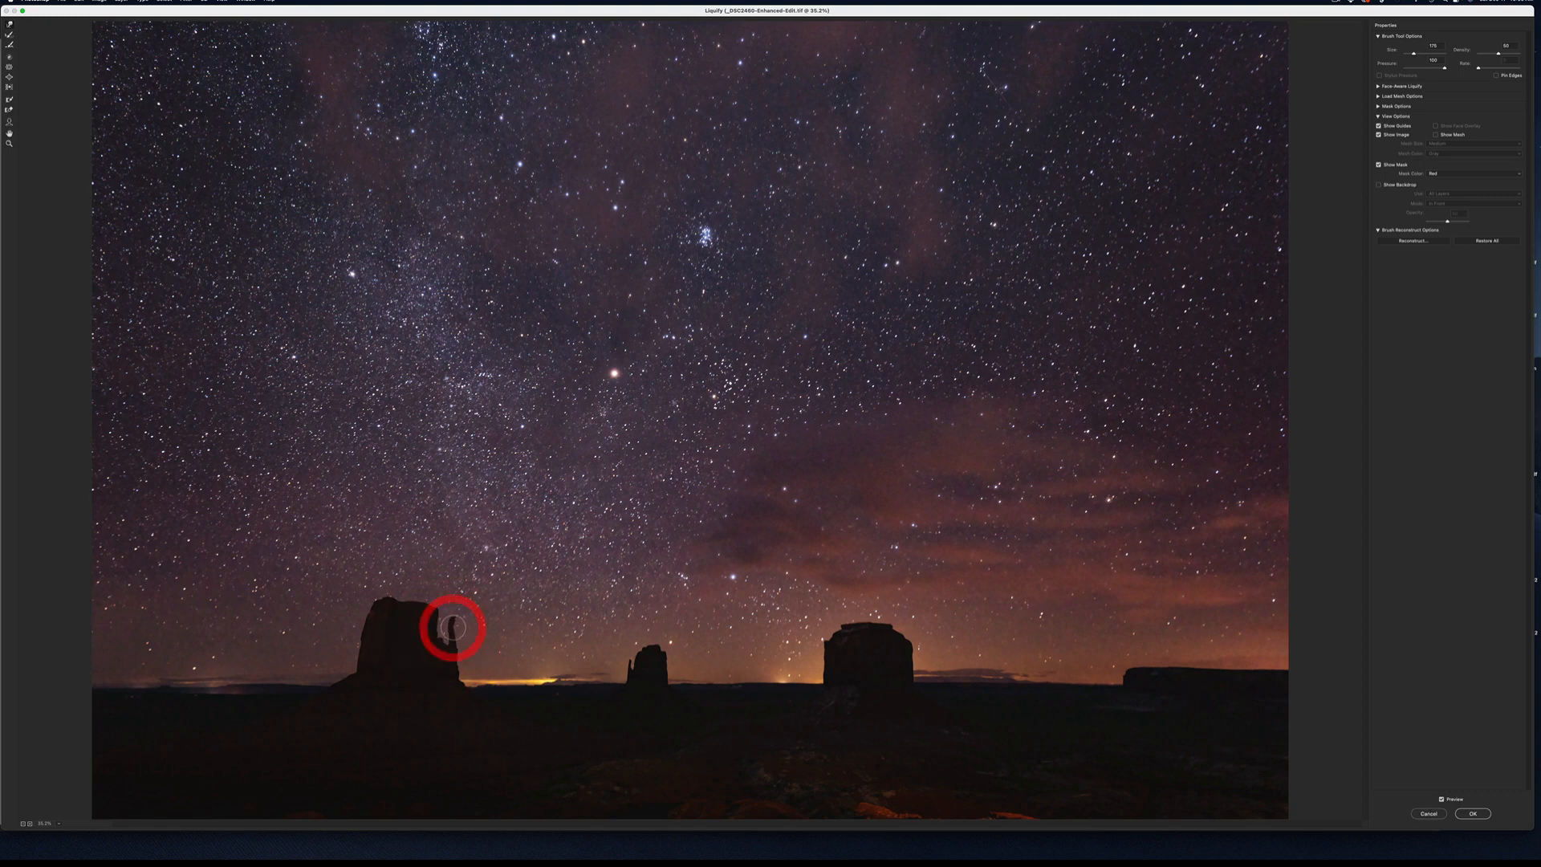
pyautogui.moveTo(454, 627); pyautogui.dragTo(456, 621)
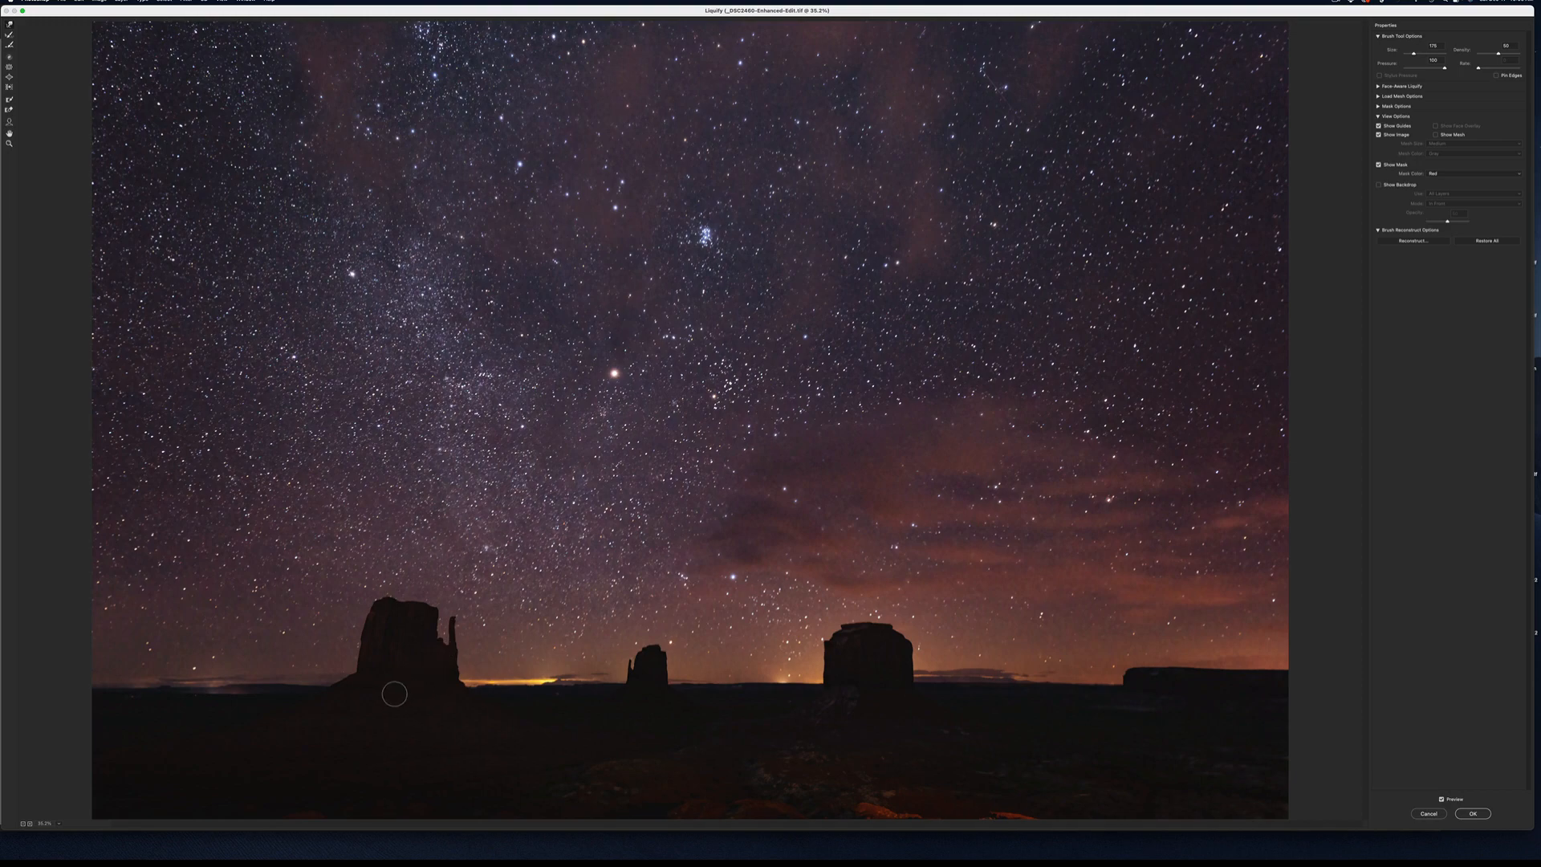
pyautogui.press('Return')
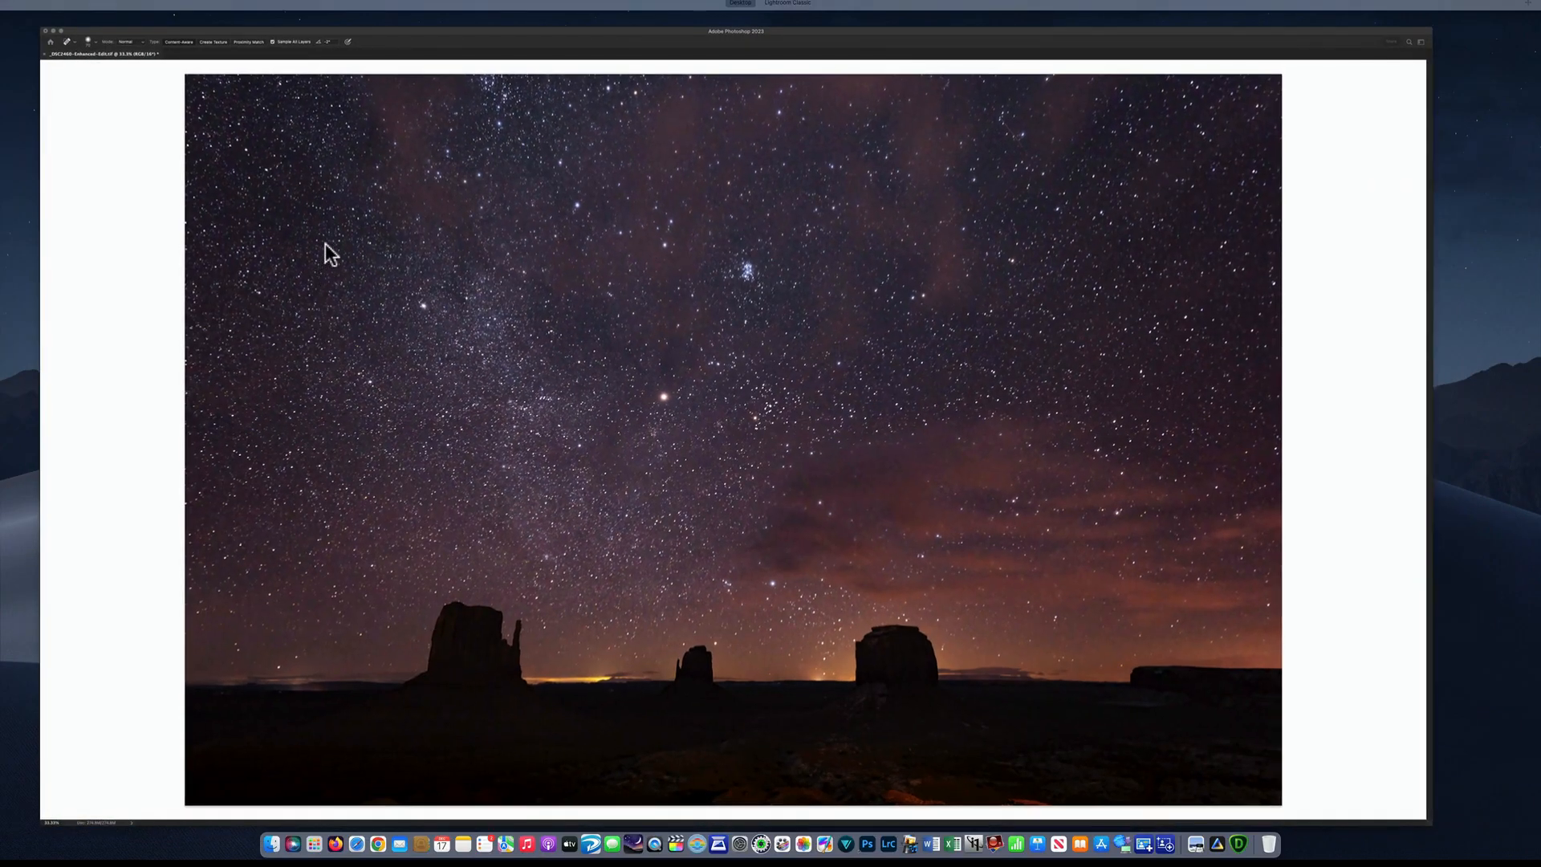
# Step: Open the Liquify filter and push the outer left edge of the left-hand butte using an enlarged brush
pyautogui.click(118, 203)
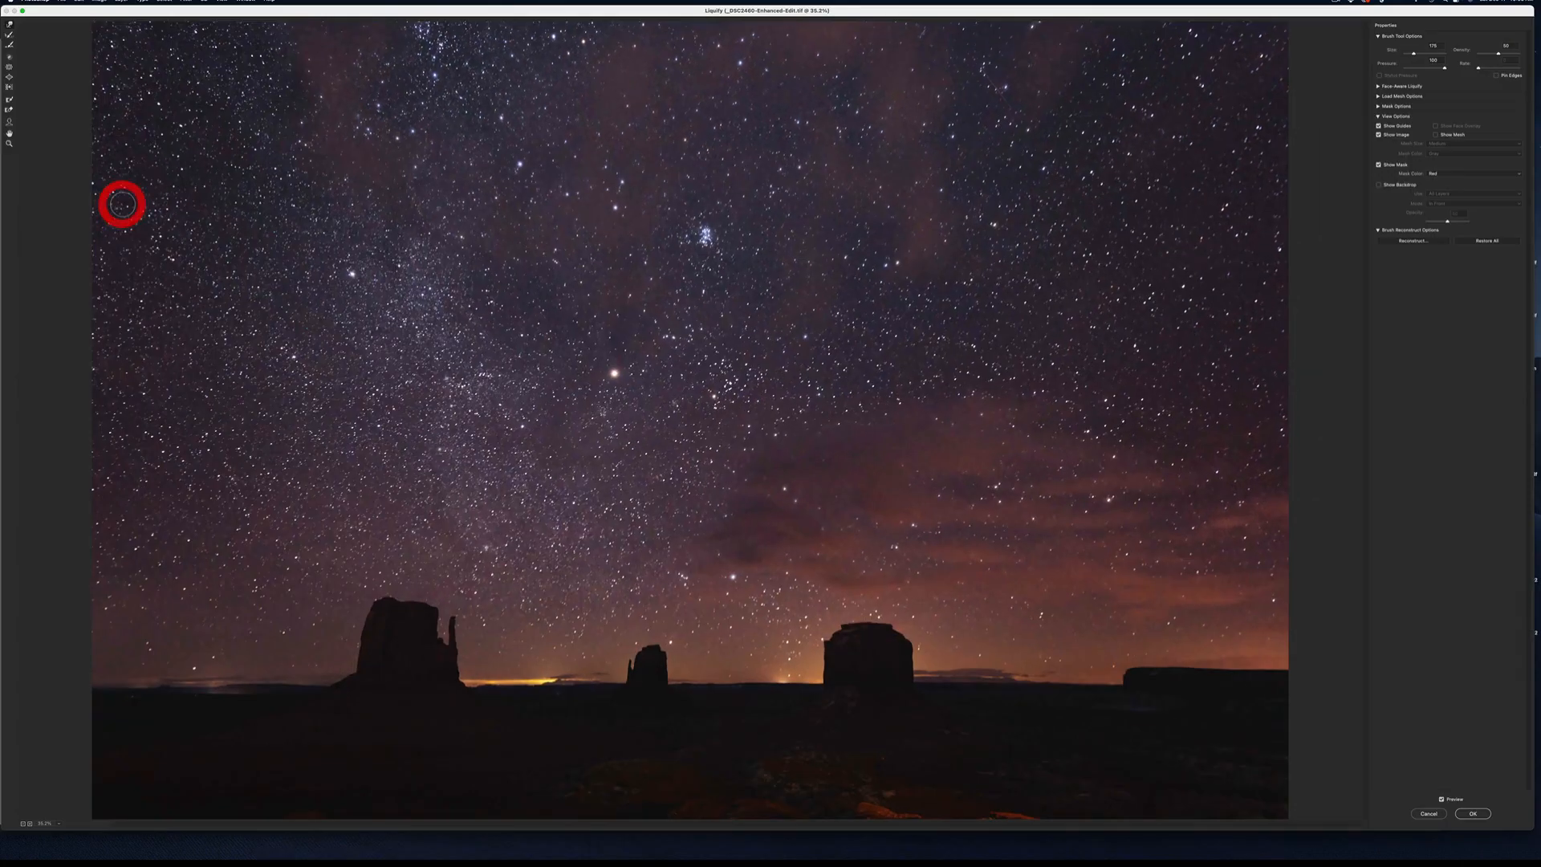
pyautogui.click(362, 608)
pyautogui.press(']')
pyautogui.press(']')
pyautogui.press(']')
pyautogui.press(']')
pyautogui.press(']')
pyautogui.press(']')
pyautogui.moveTo(357, 618); pyautogui.dragTo(355, 654)
pyautogui.moveTo(354, 656); pyautogui.dragTo(361, 616)
# Step: Refine the left-hand butte's outer left edge down to its base with a smaller Liquify brush and apply the filter
pyautogui.press('[')
pyautogui.press('[')
pyautogui.press('[')
pyautogui.press('[')
pyautogui.press('[')
pyautogui.click(358, 635)
pyautogui.click(356, 648)
pyautogui.click(354, 661)
pyautogui.click(1475, 814)
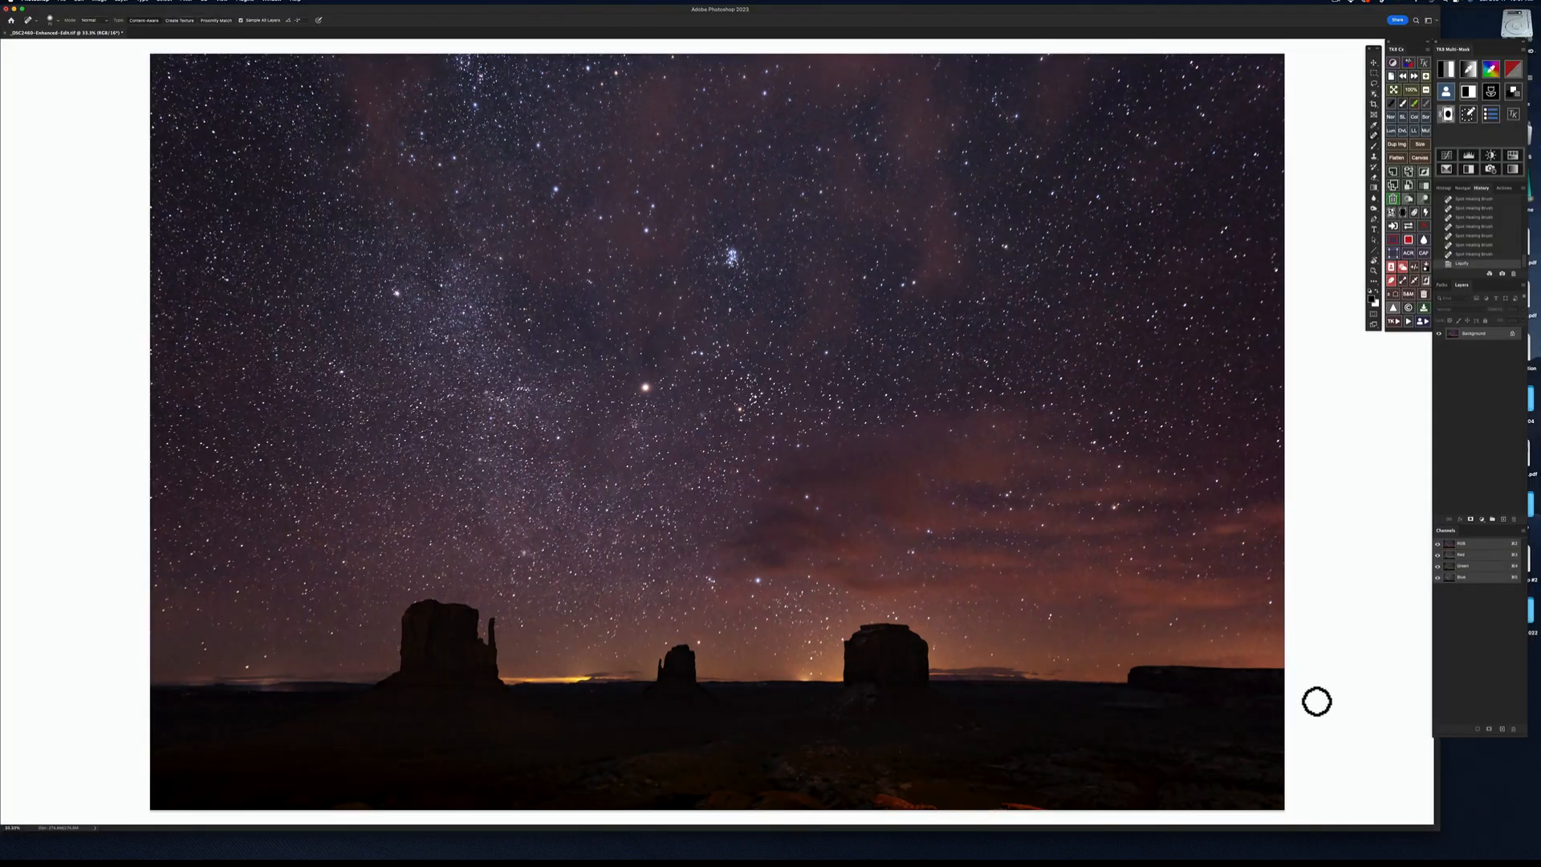
# Step: Compare the retouched photo with an early history state from before the healing, and return to the latest Liquify state
pyautogui.scroll(8, 1505, 226)
pyautogui.scroll(3, 1483, 222)
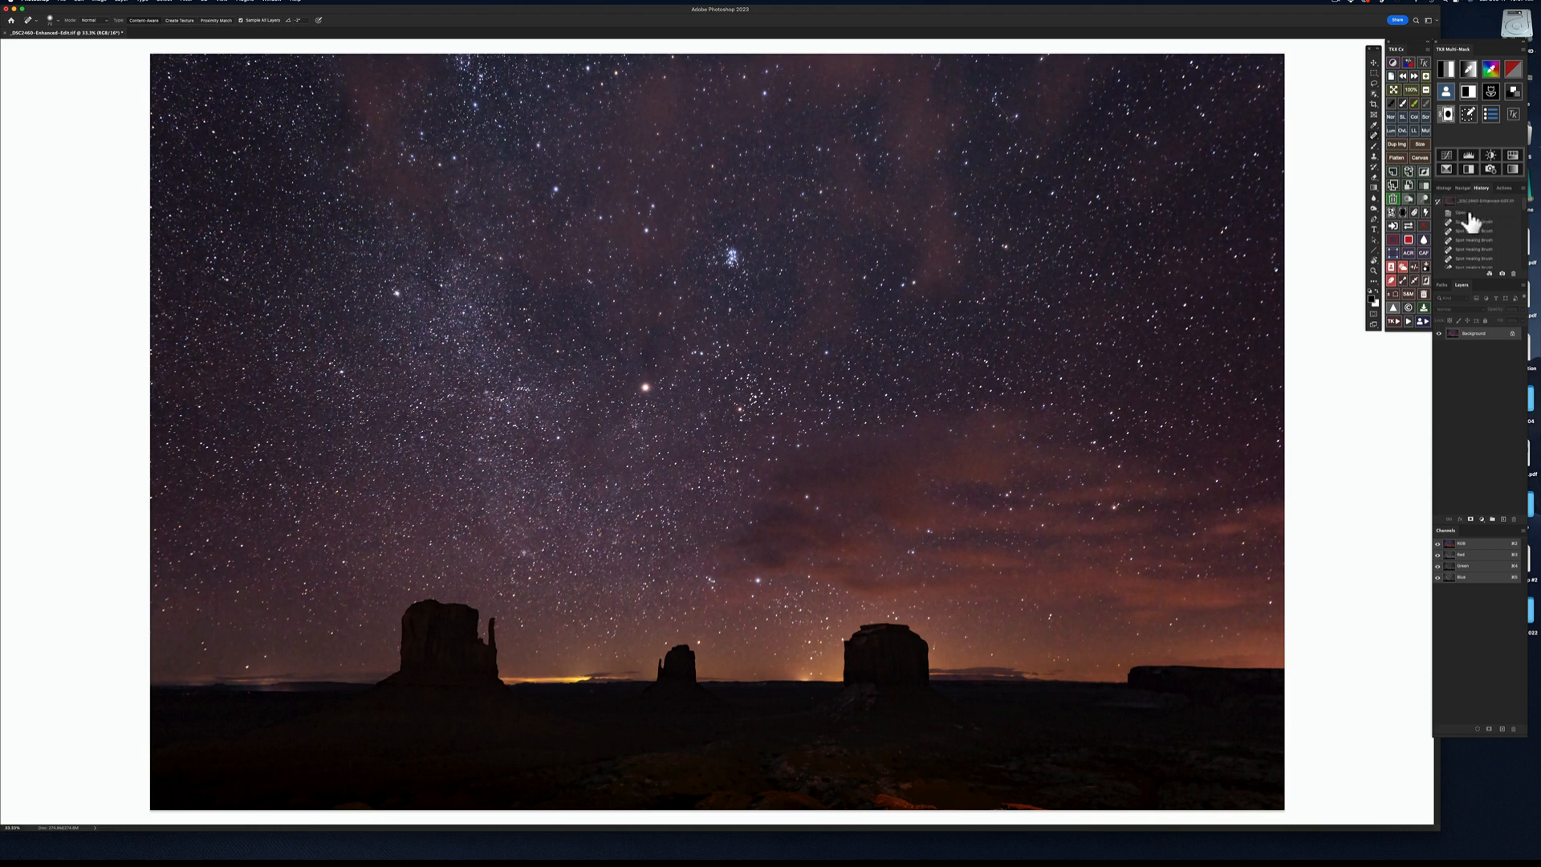
pyautogui.click(1468, 219)
pyautogui.scroll(-5, 1489, 259)
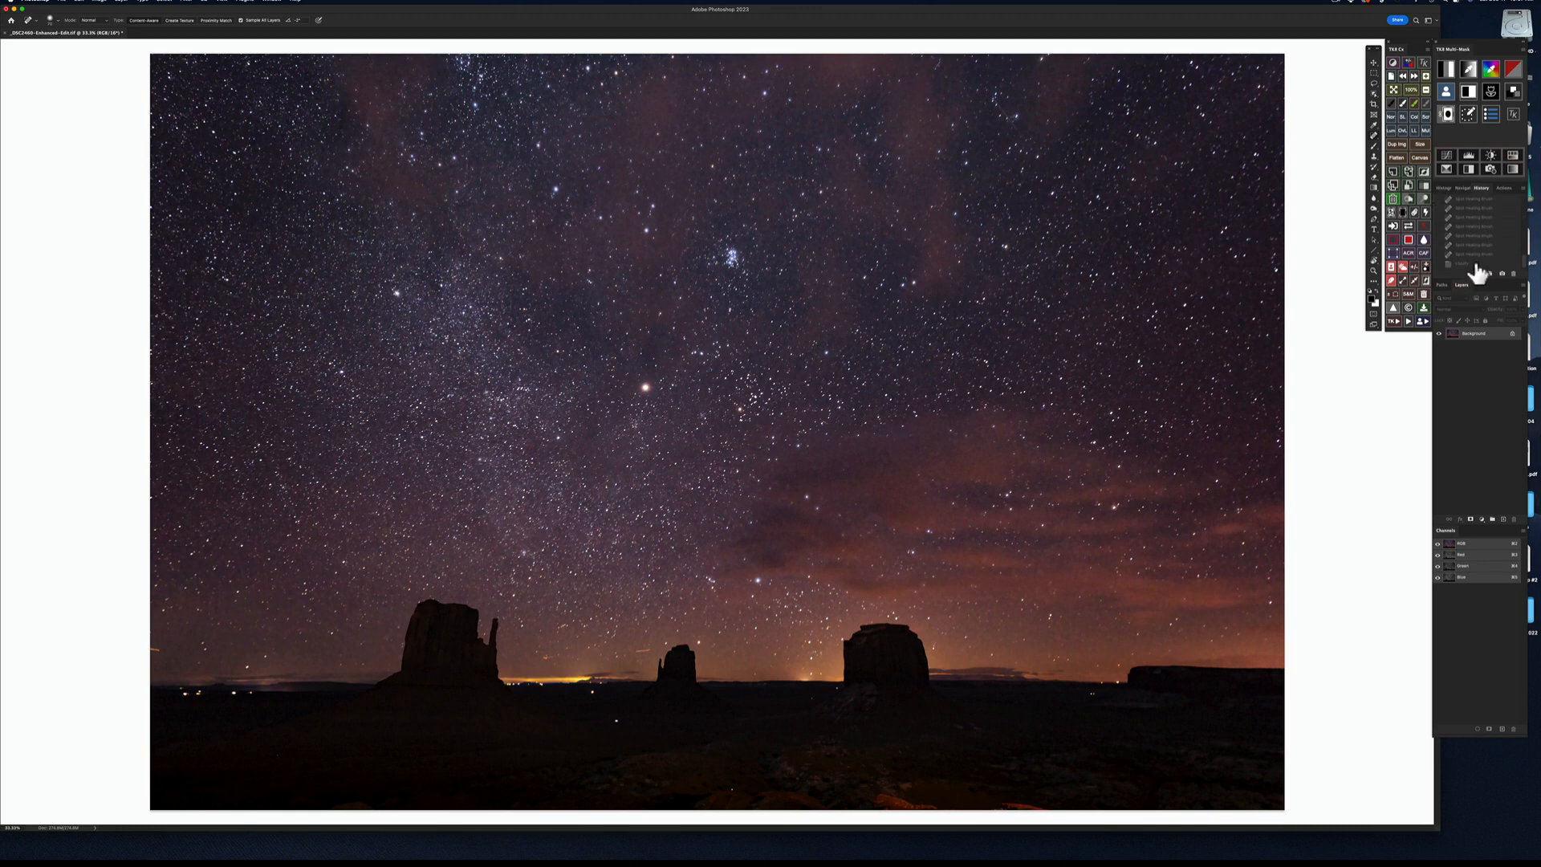
pyautogui.click(1477, 265)
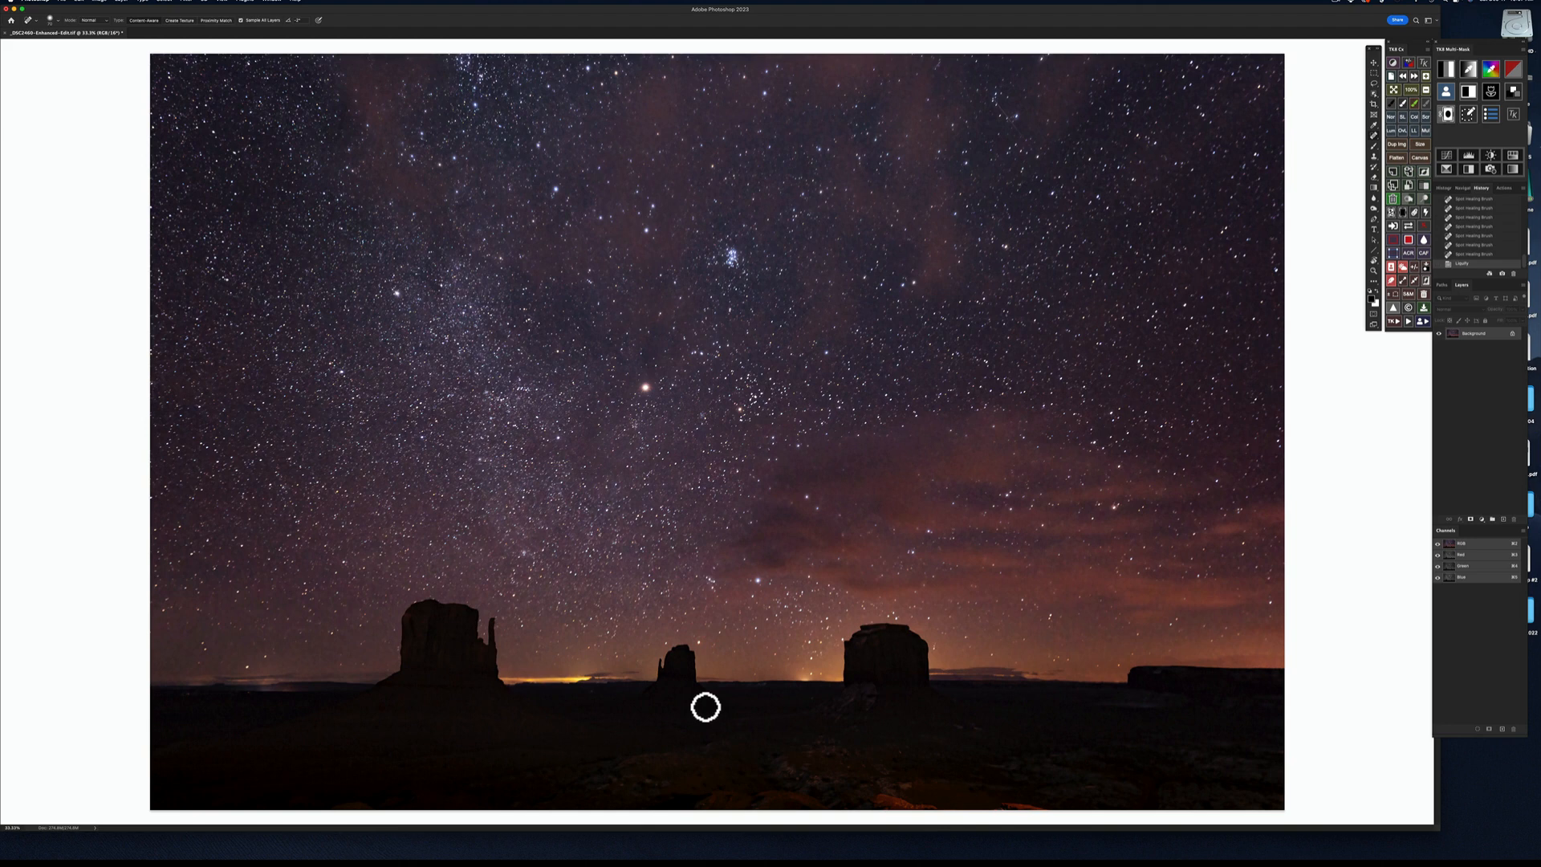
pyautogui.press('[')
pyautogui.press('[')
pyautogui.press('[')
pyautogui.press('[')
pyautogui.press('[')
pyautogui.press('[')
pyautogui.press('[')
pyautogui.press('[')
pyautogui.press(']')
pyautogui.press(']')
pyautogui.press(']')
pyautogui.press(']')
pyautogui.press(']')
pyautogui.press(']')
pyautogui.press(']')
pyautogui.press(']')
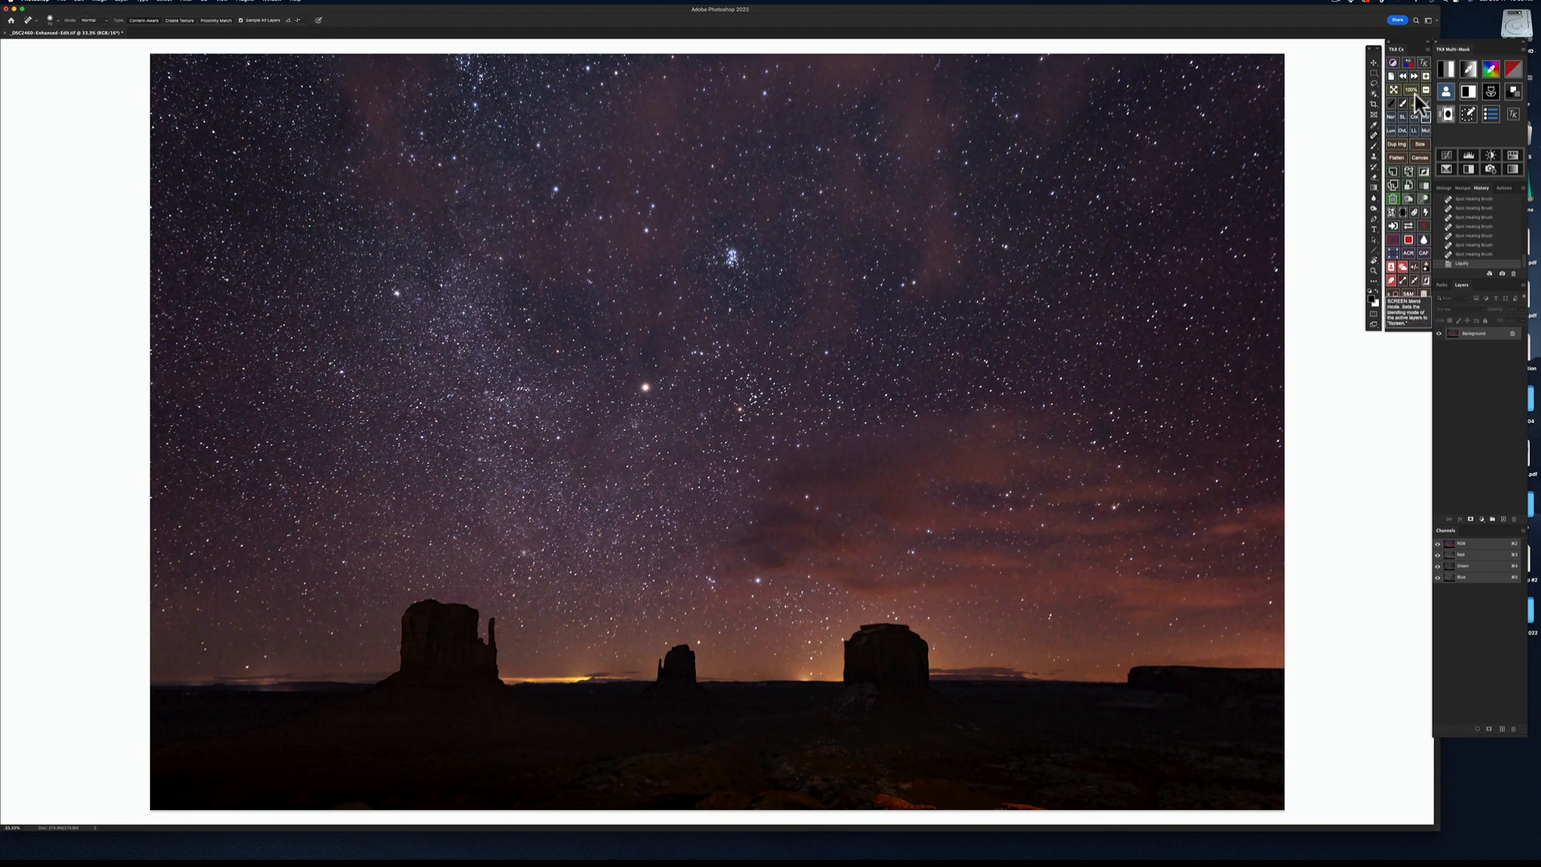
# Step: Select the sky and clean up the selection with the Lasso along the horizon left of the left-hand butte and beside the right-hand butte
pyautogui.click(1400, 266)
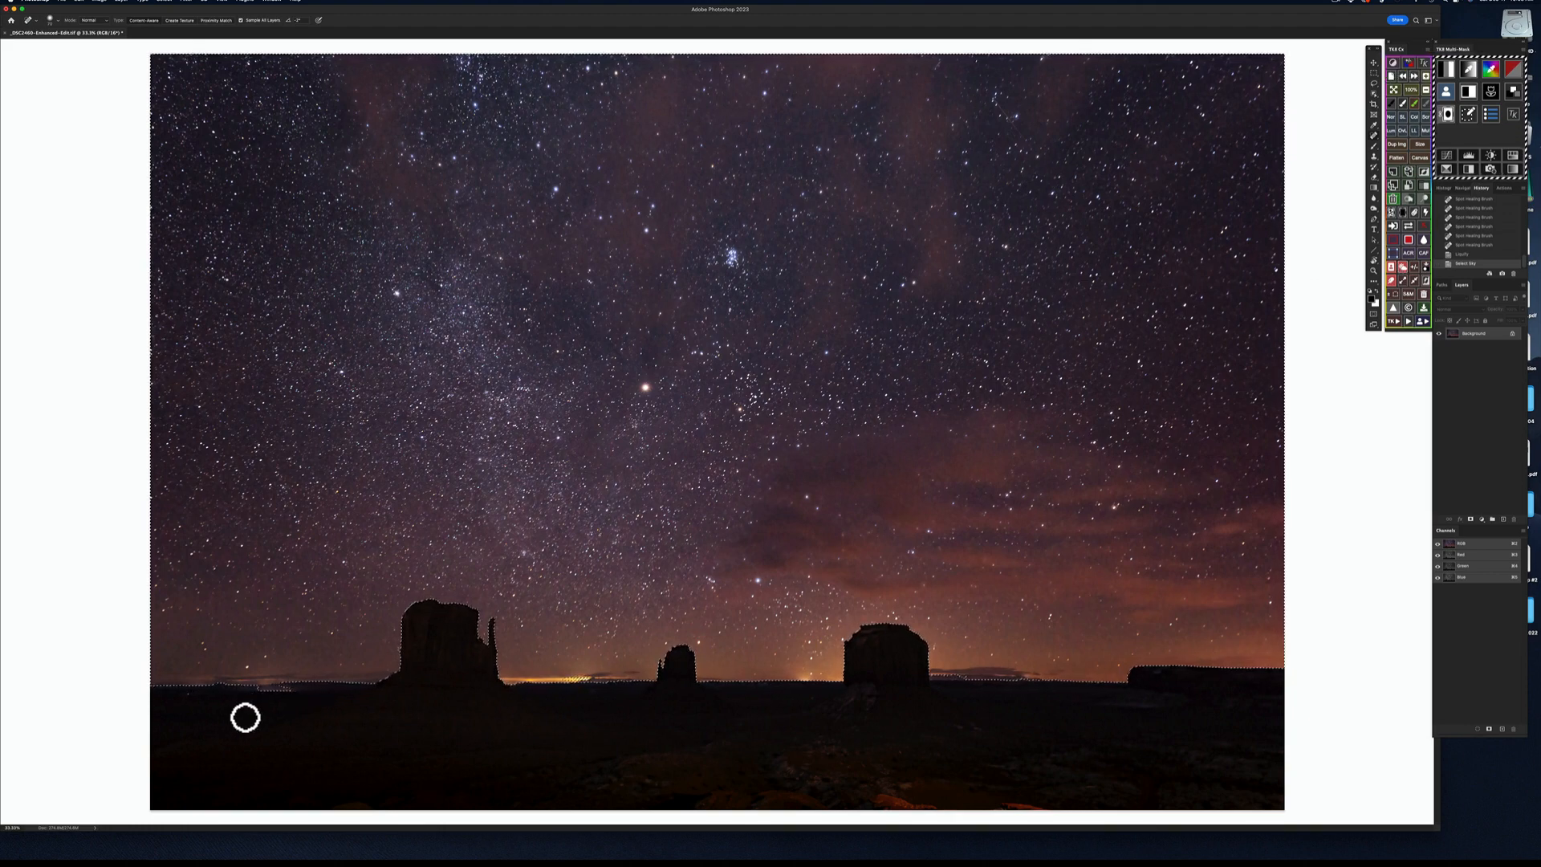
pyautogui.press('l')
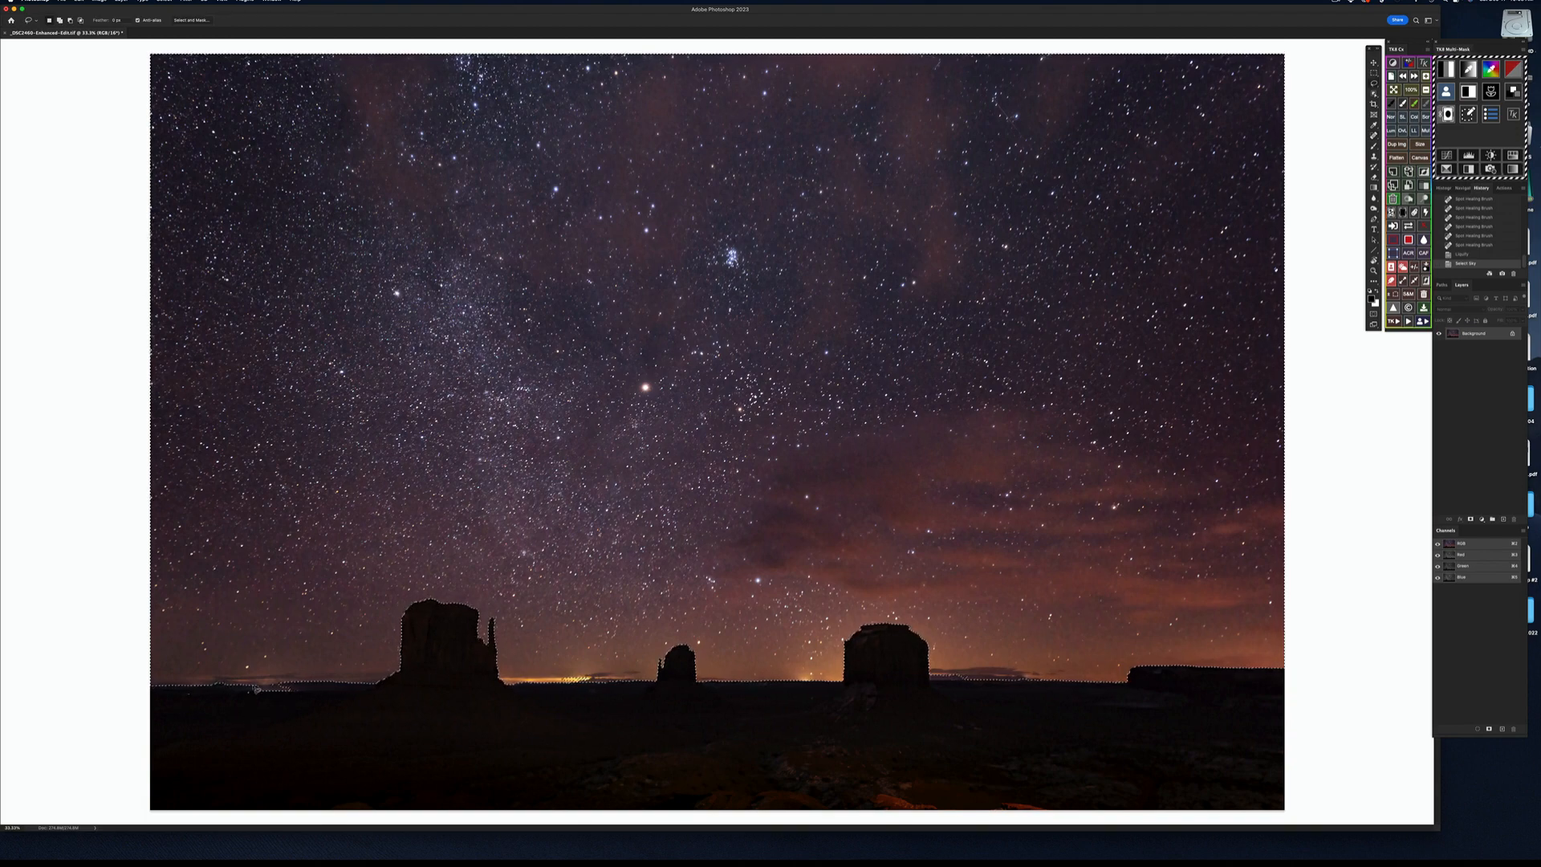
pyautogui.moveTo(249, 691); pyautogui.dragTo(293, 699)
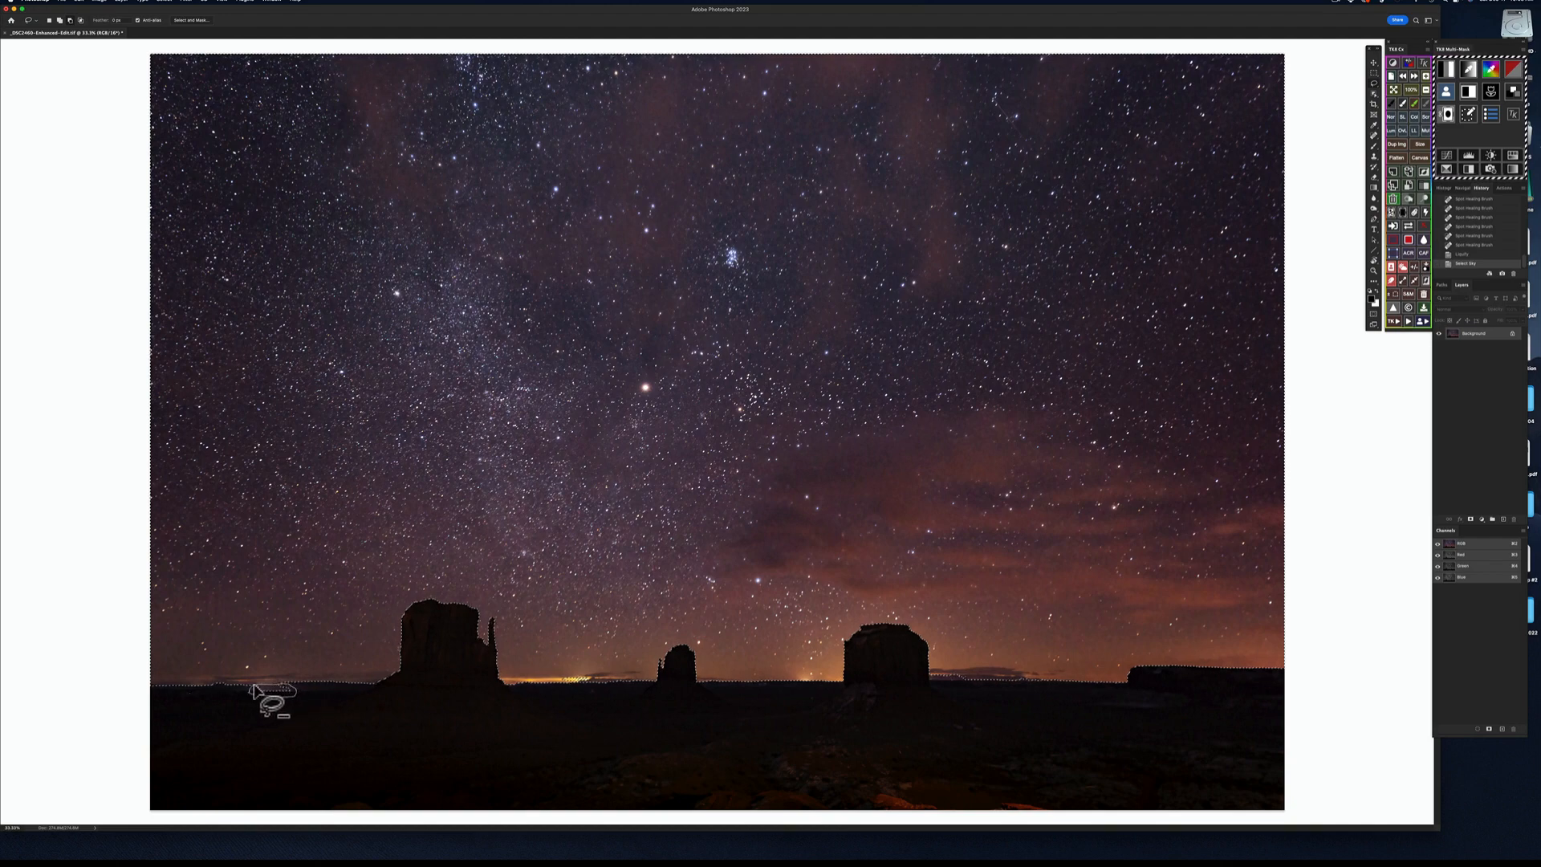
pyautogui.click(187, 692)
pyautogui.click(242, 696)
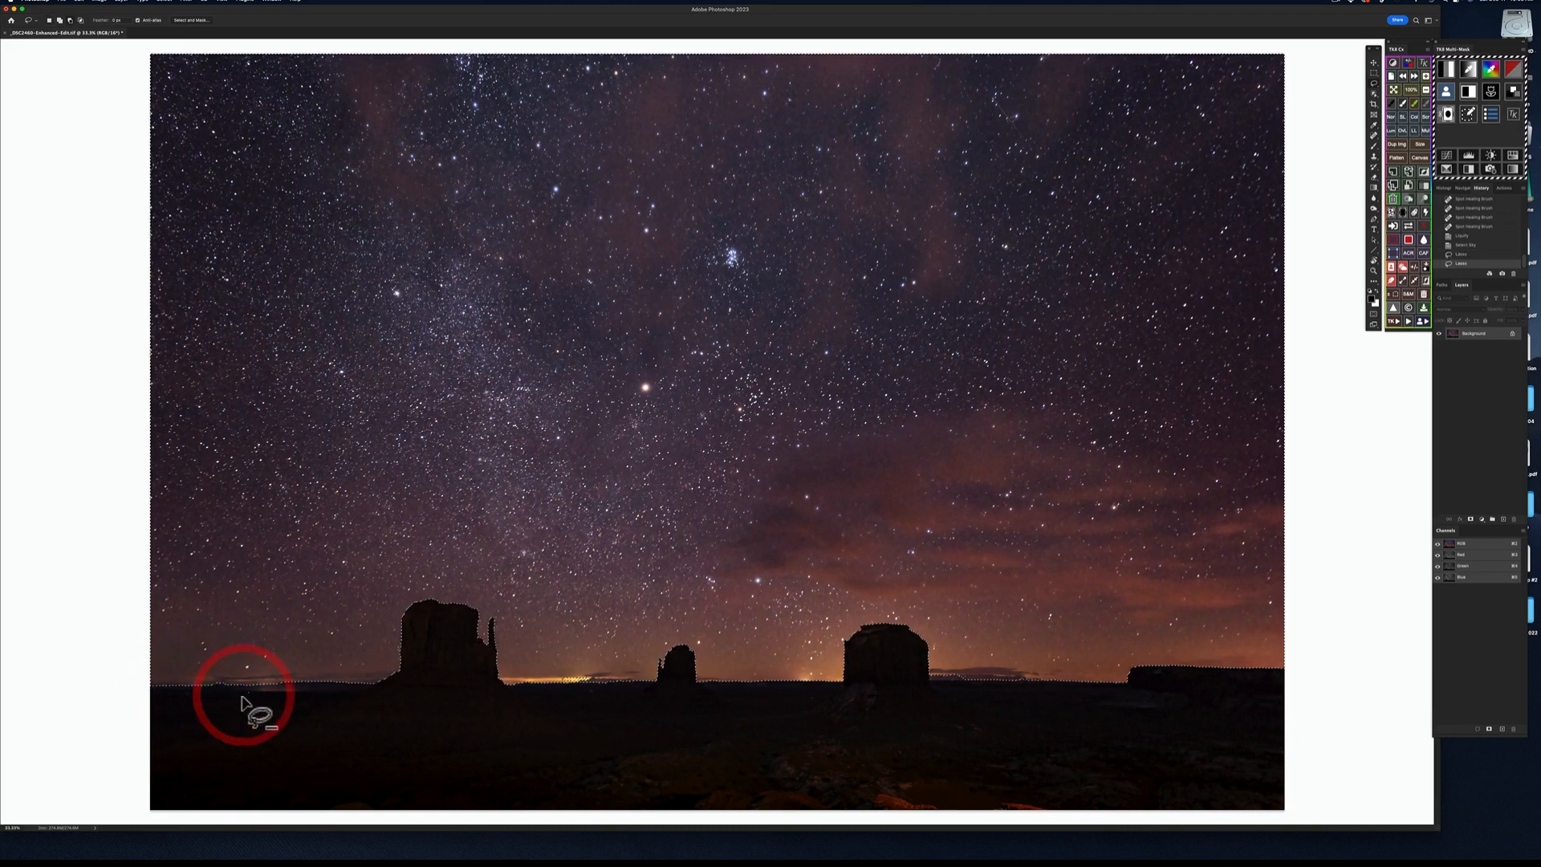
pyautogui.click(239, 697)
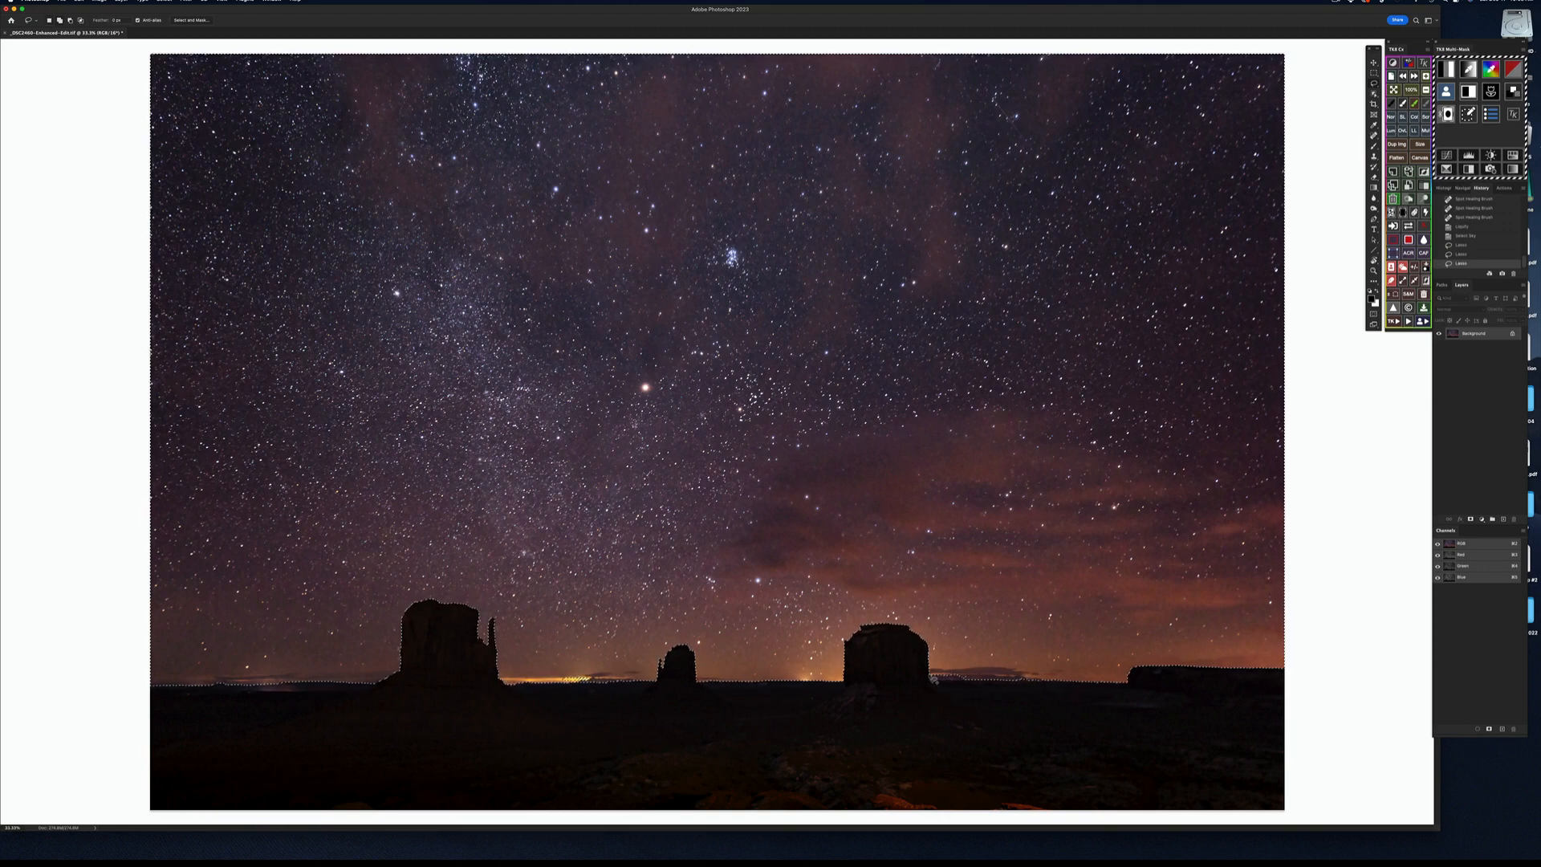
pyautogui.moveTo(927, 681)
pyautogui.mouseDown()
pyautogui.moveTo(963, 677)
pyautogui.moveTo(927, 681)
pyautogui.mouseUp()
pyautogui.click(966, 679)
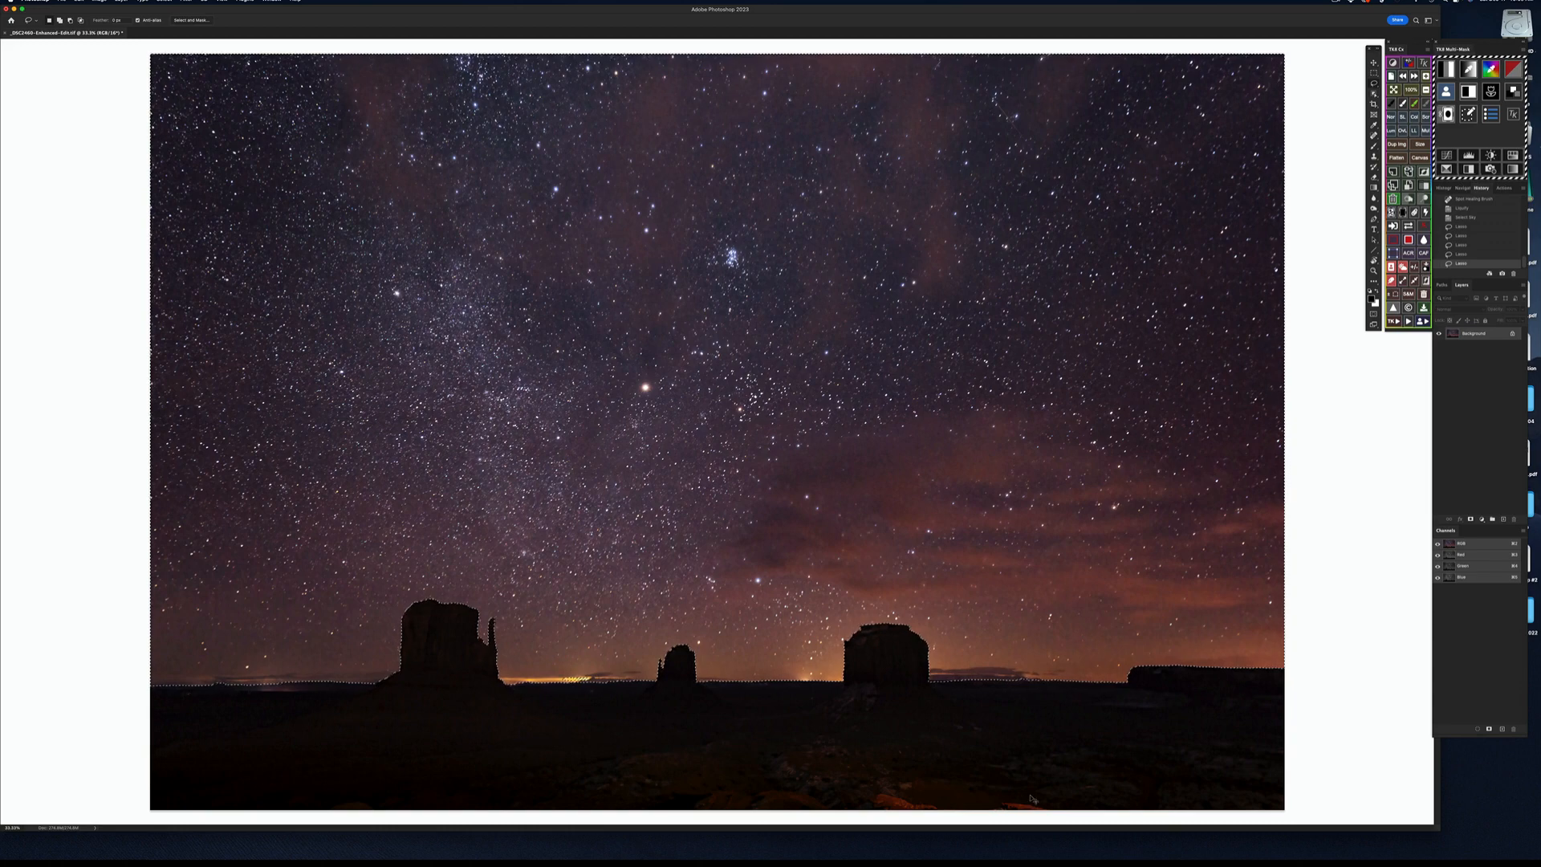
# Step: Invert the sky selection, copy the foreground to a new layer, and check that layer with the background hidden
pyautogui.press('super+shift+i')
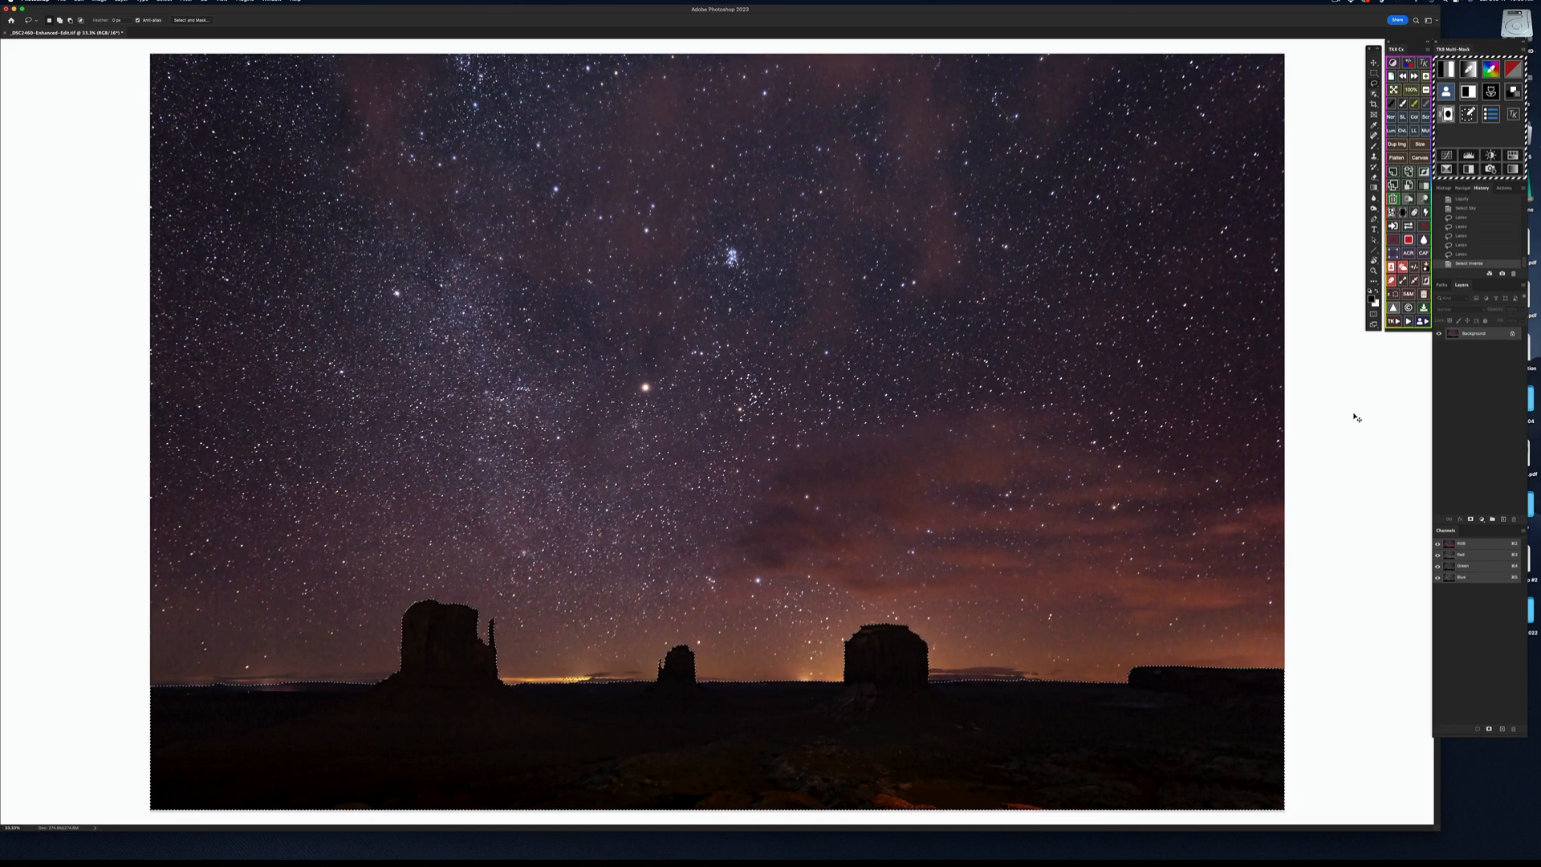
pyautogui.press('super+j')
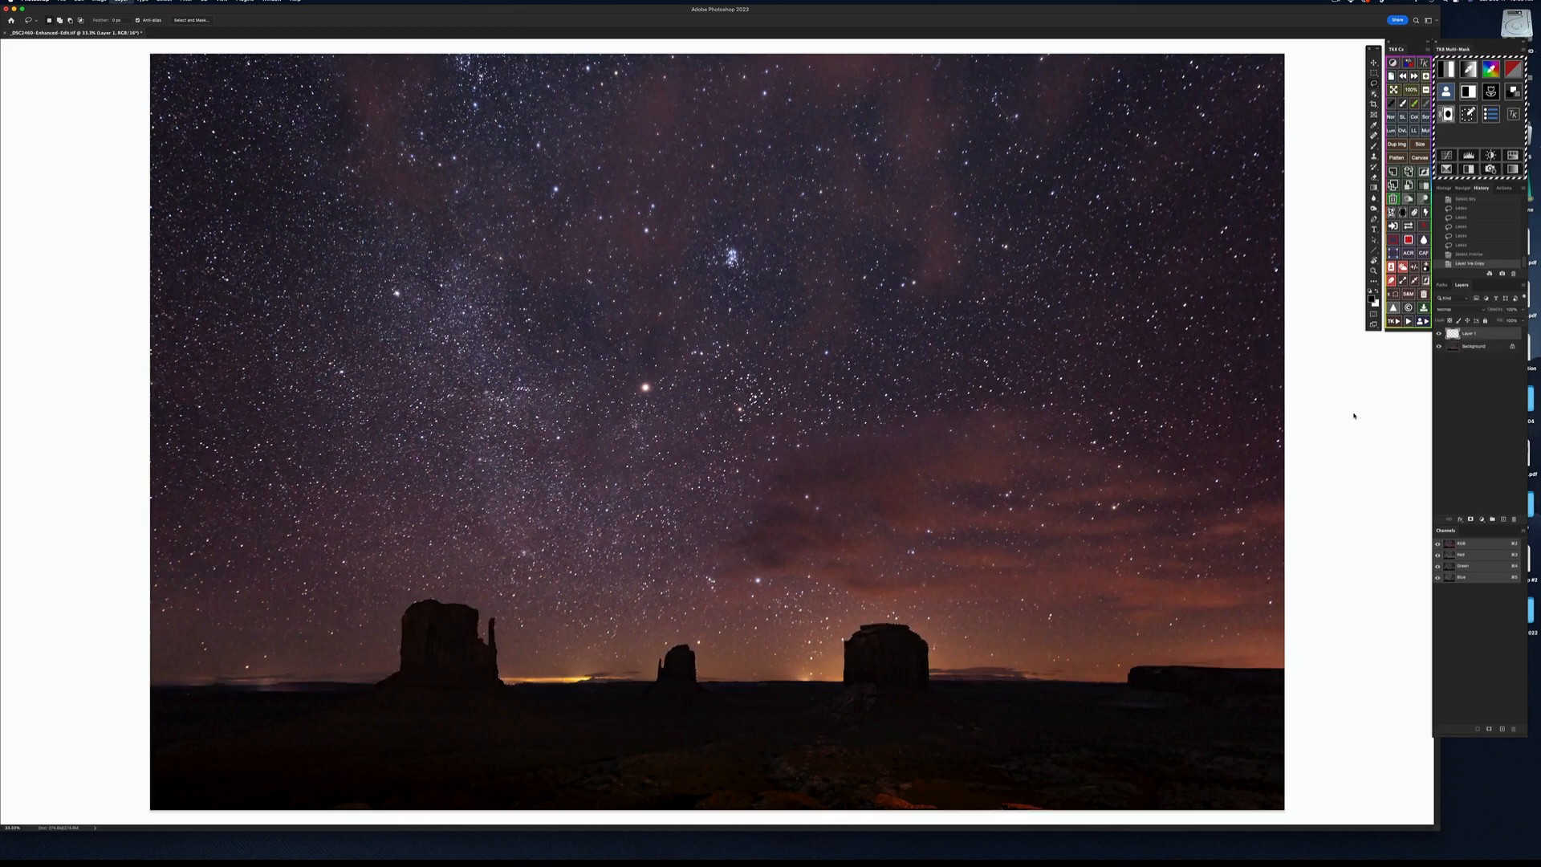
pyautogui.keyDown('alt'); pyautogui.click(1453, 334); pyautogui.keyUp('alt')
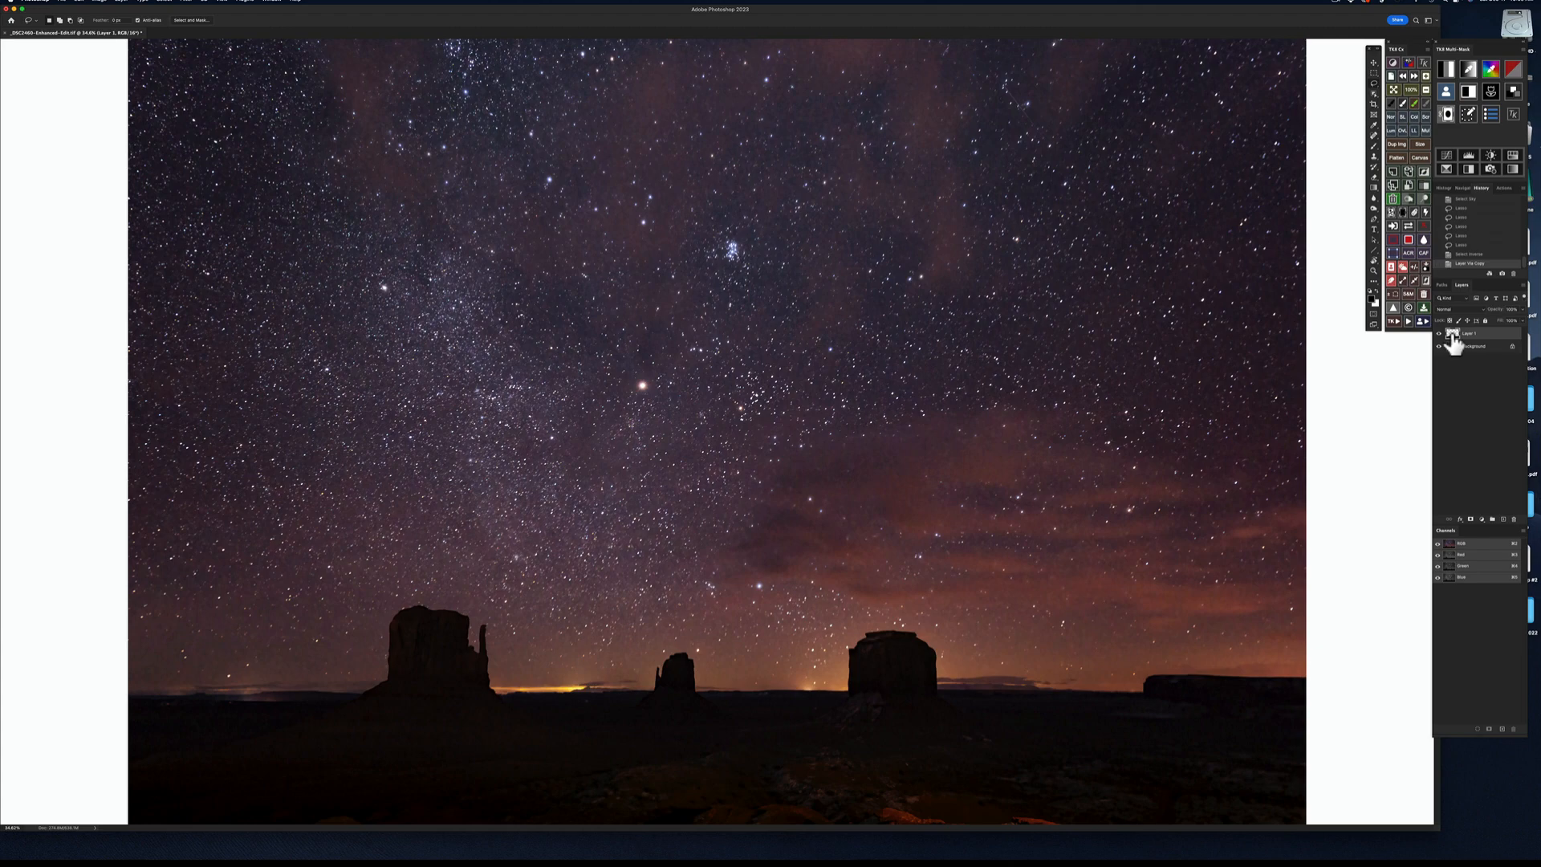
pyautogui.click(1438, 346)
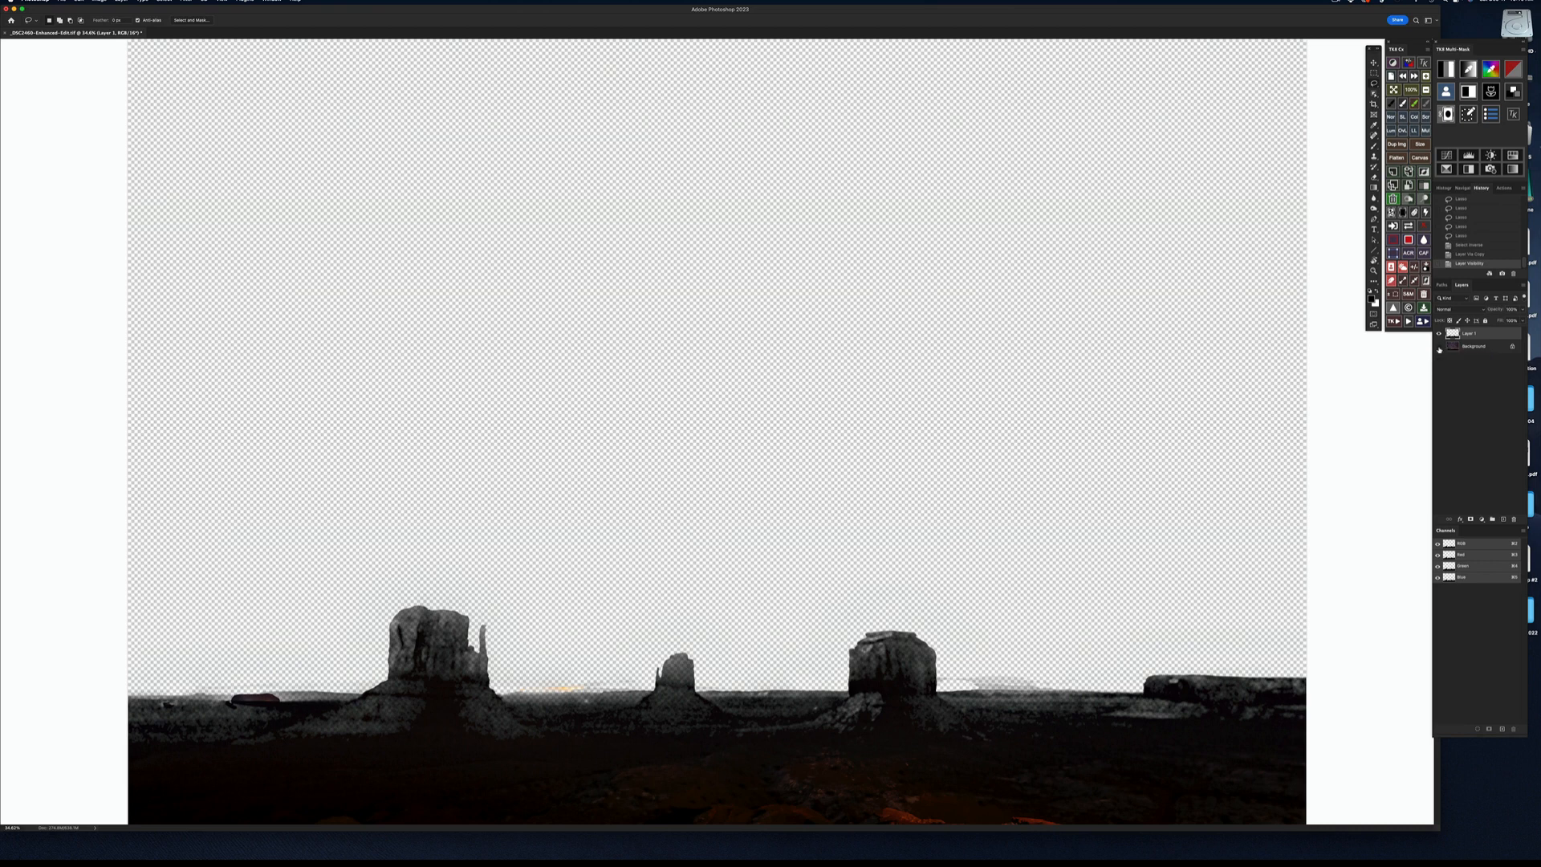
pyautogui.click(1438, 347)
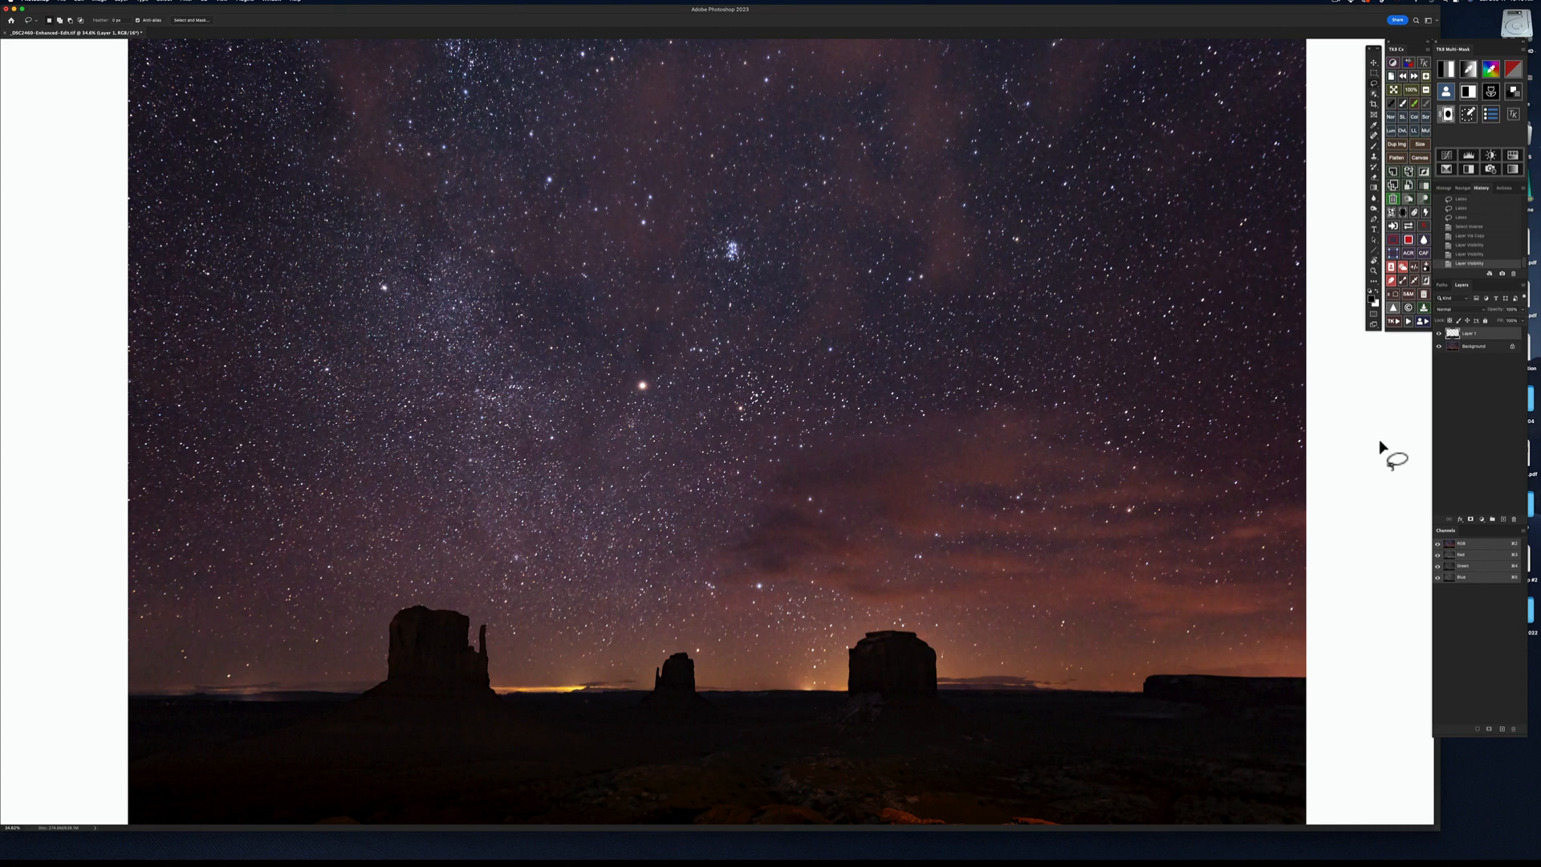
# Step: Add a Levels adjustment clipped to the foreground layer and brighten its midtones to bring out the buttes
pyautogui.click(1467, 154)
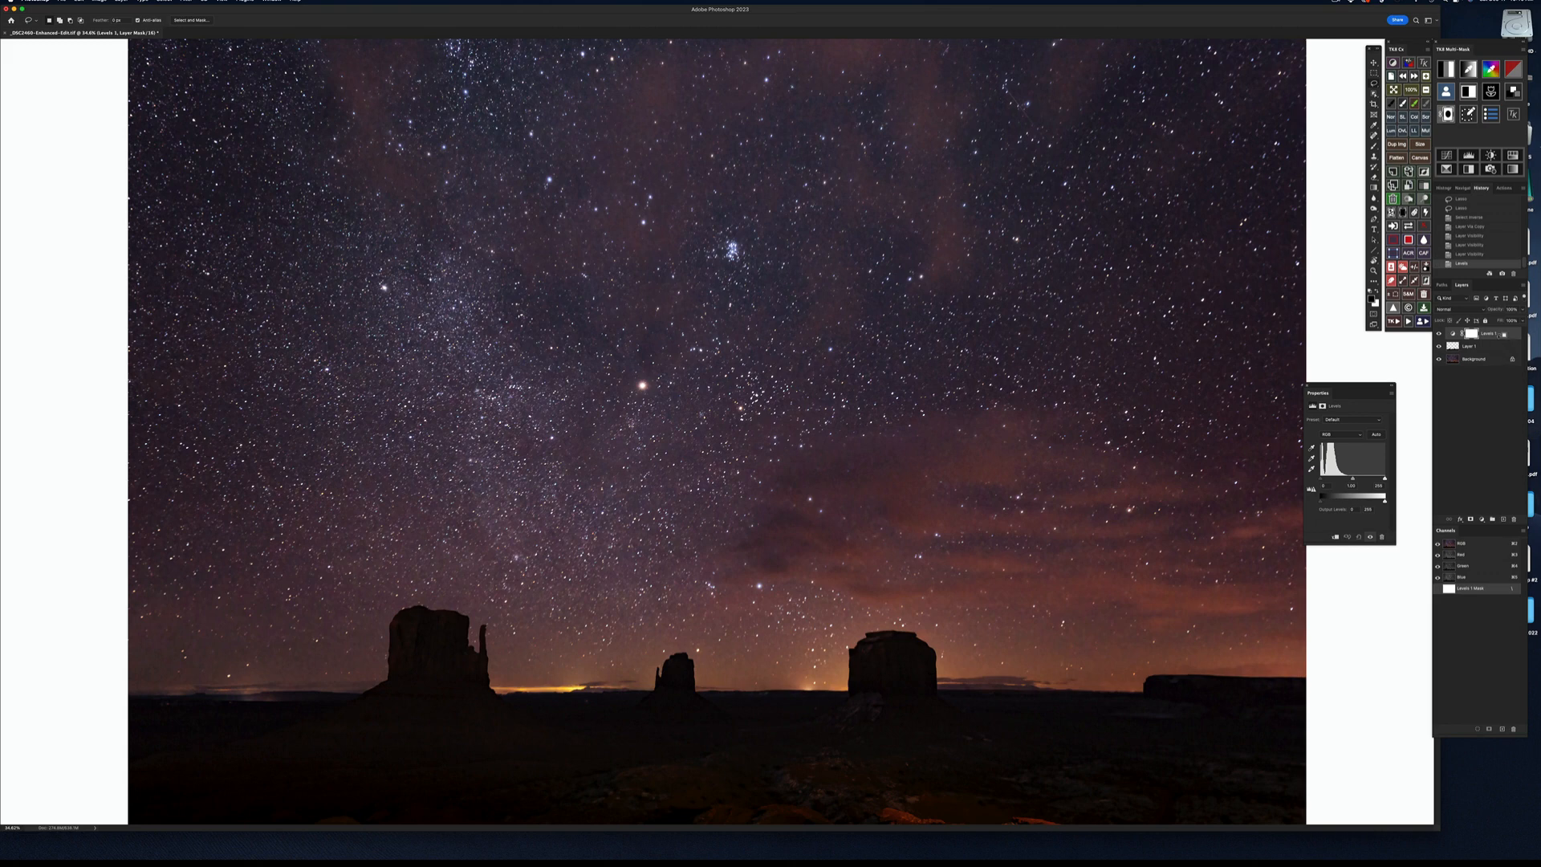
pyautogui.keyDown('alt'); pyautogui.click(1457, 341); pyautogui.keyUp('alt')
pyautogui.moveTo(1353, 477); pyautogui.dragTo(1345, 480)
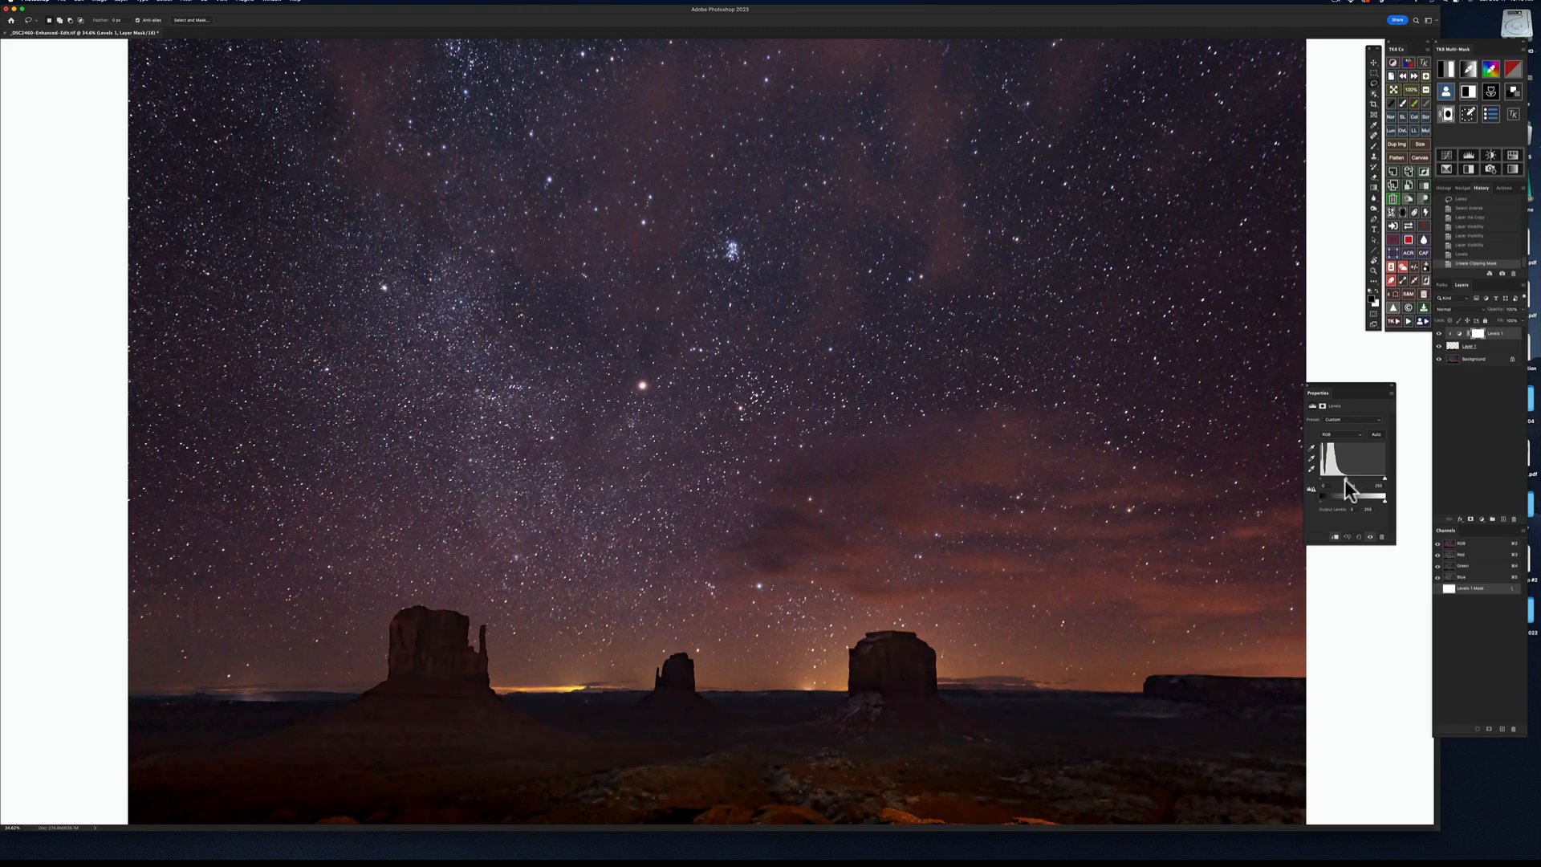
pyautogui.moveTo(1342, 480); pyautogui.dragTo(1374, 479)
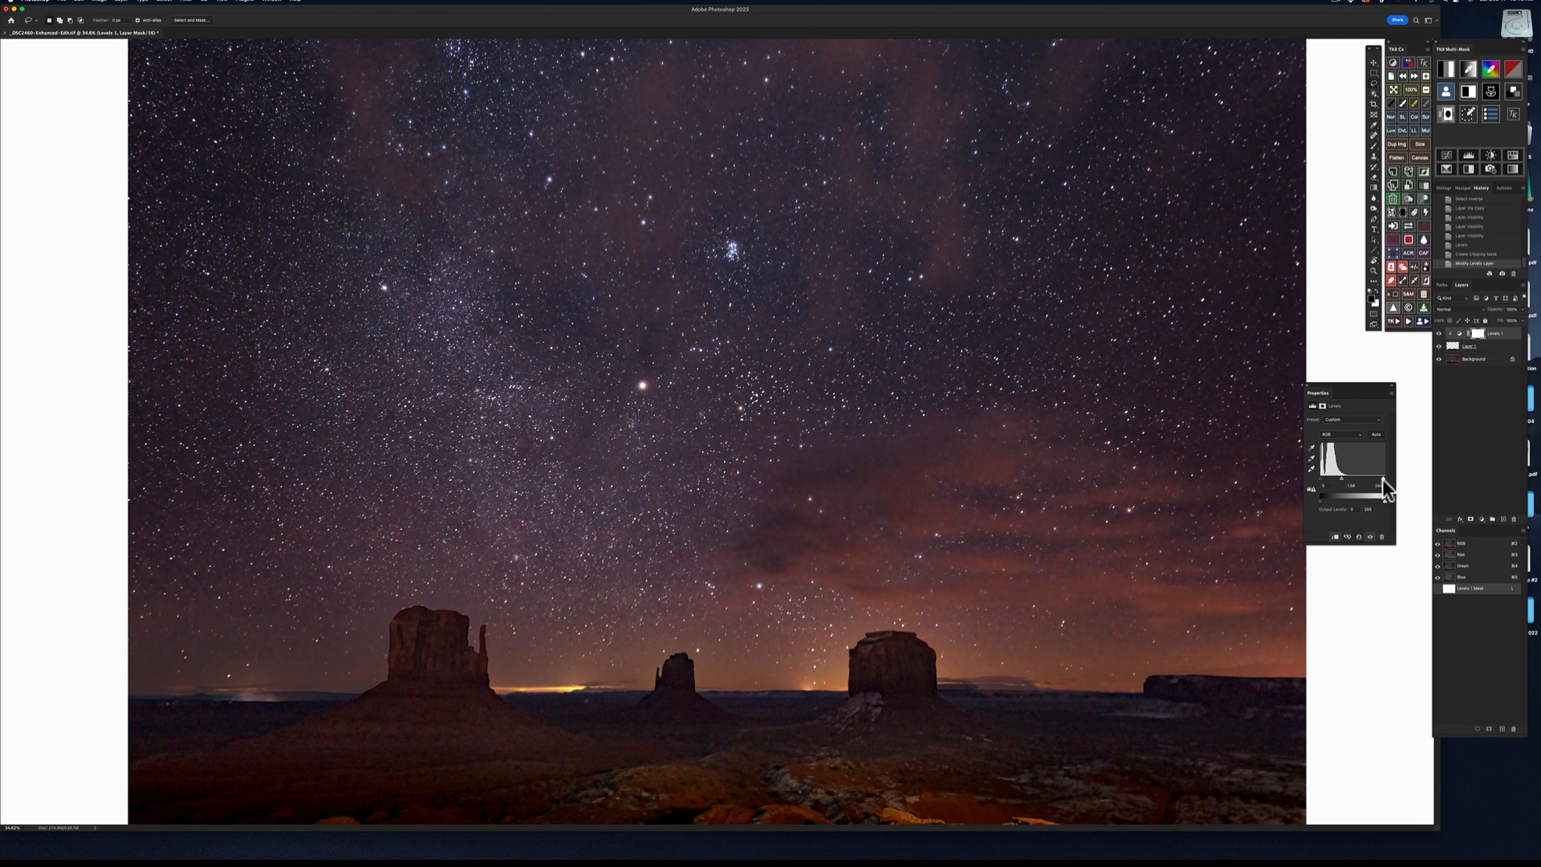
pyautogui.moveTo(1341, 480); pyautogui.dragTo(1344, 478)
pyautogui.click(1343, 482)
# Step: Give the Levels adjustment a black mask and paint white with a large soft brush over the buttes and surrounding desert floor
pyautogui.click(1403, 212)
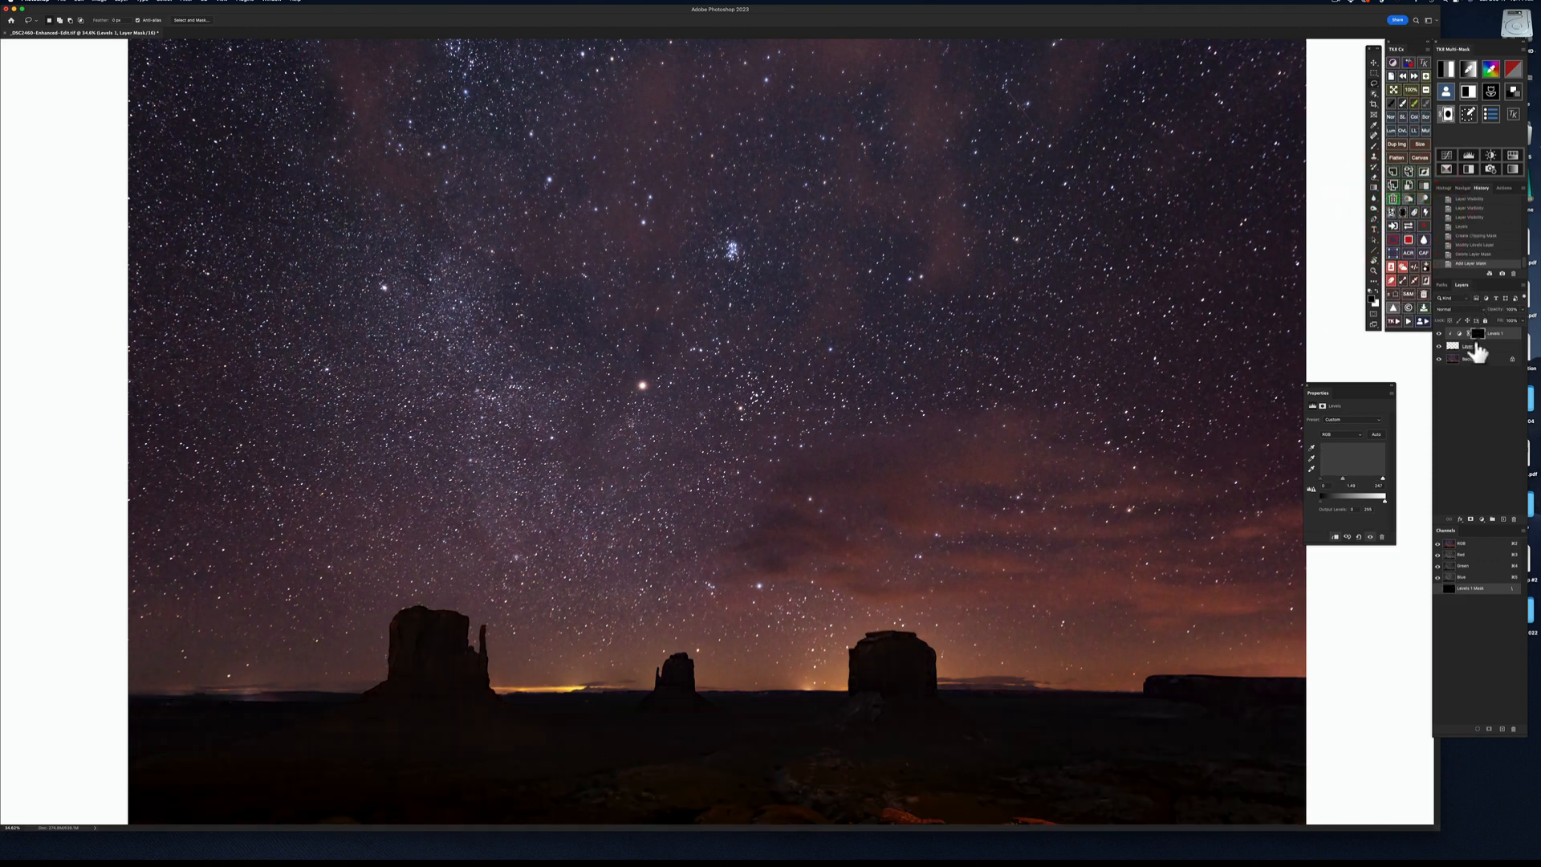
pyautogui.click(1404, 105)
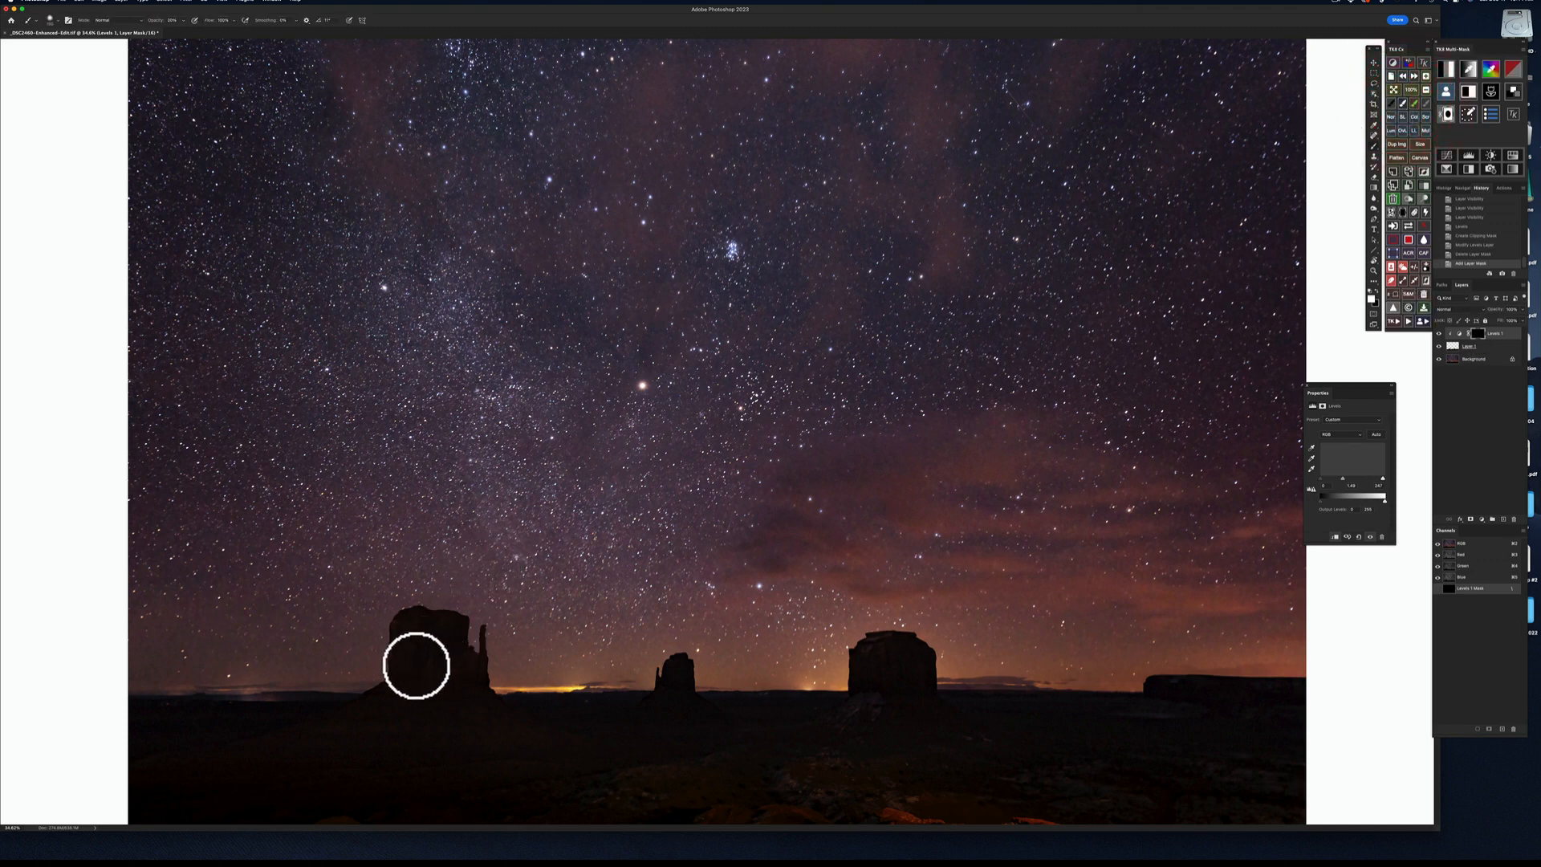
pyautogui.press(']')
pyautogui.press(']')
pyautogui.press(']')
pyautogui.press(']')
pyautogui.press(']')
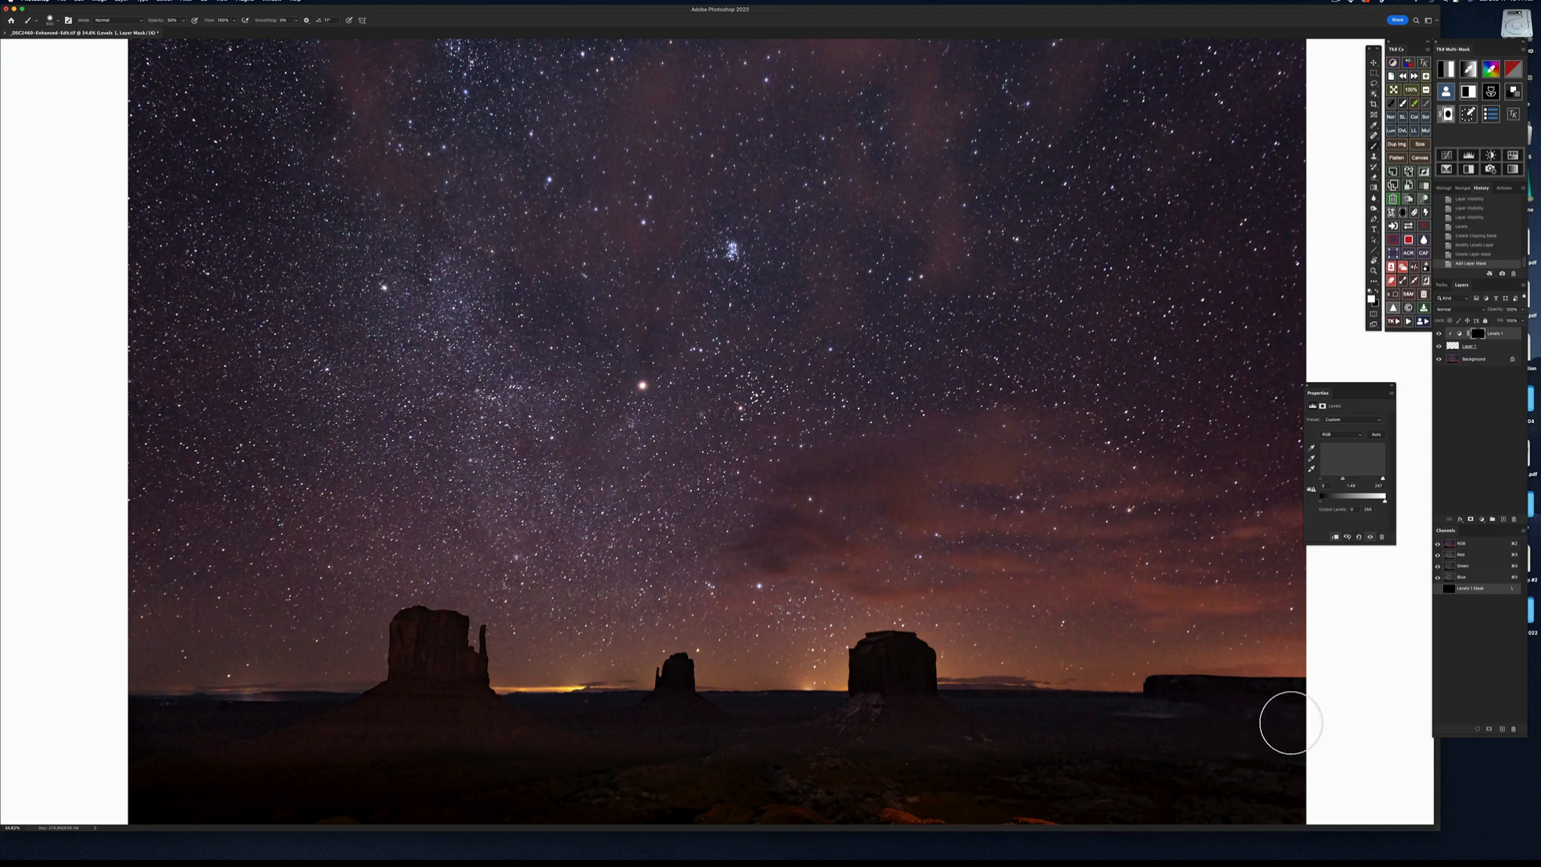
pyautogui.moveTo(1140, 720); pyautogui.dragTo(940, 733)
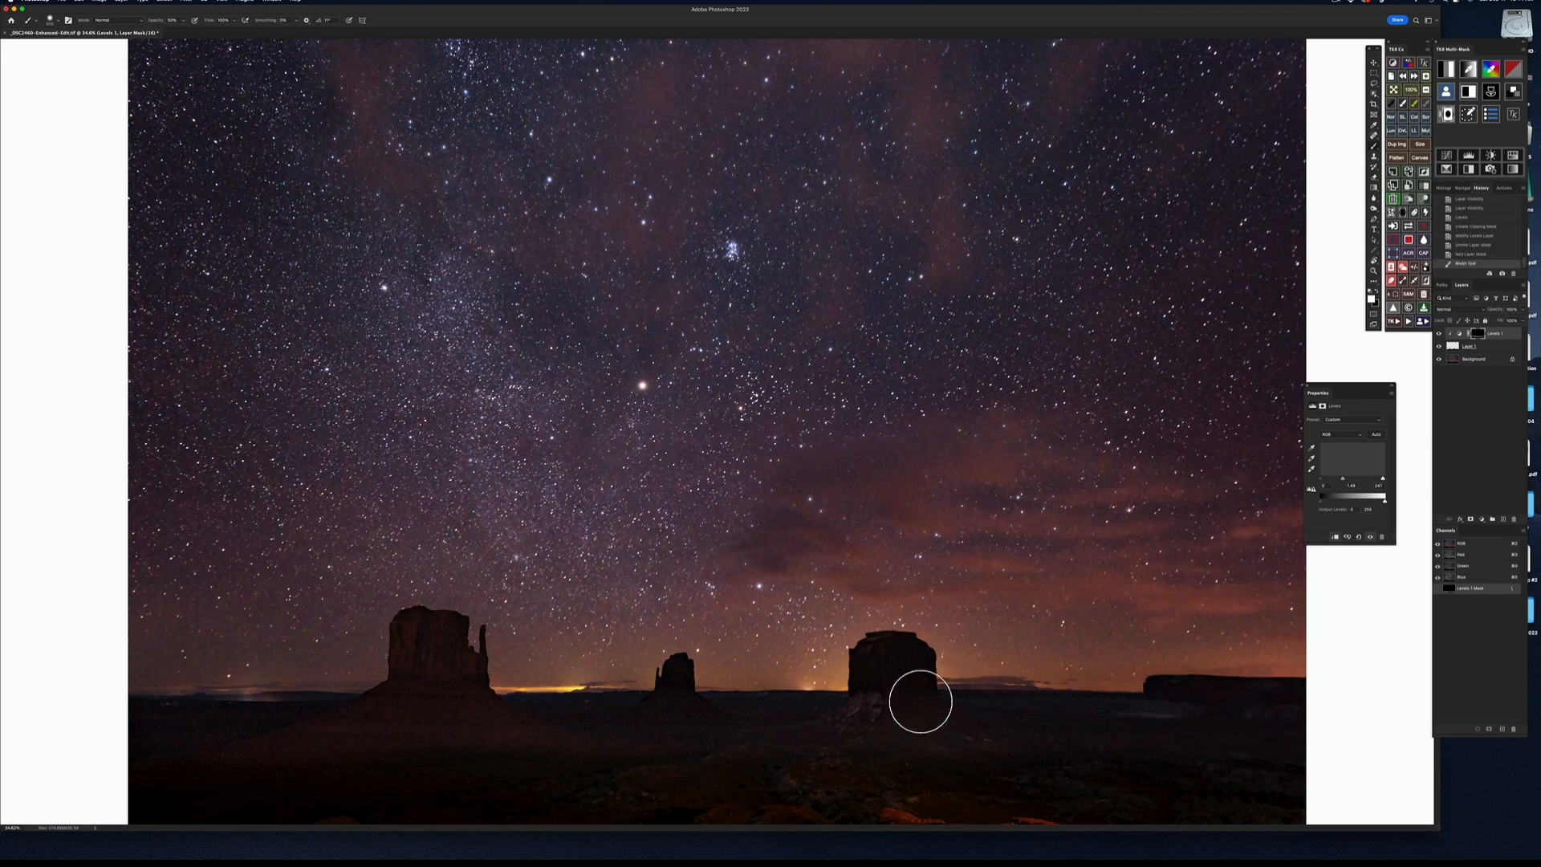
pyautogui.moveTo(889, 665)
pyautogui.mouseDown()
pyautogui.moveTo(901, 674)
pyautogui.moveTo(883, 677)
pyautogui.moveTo(880, 664)
pyautogui.moveTo(898, 667)
pyautogui.mouseUp()
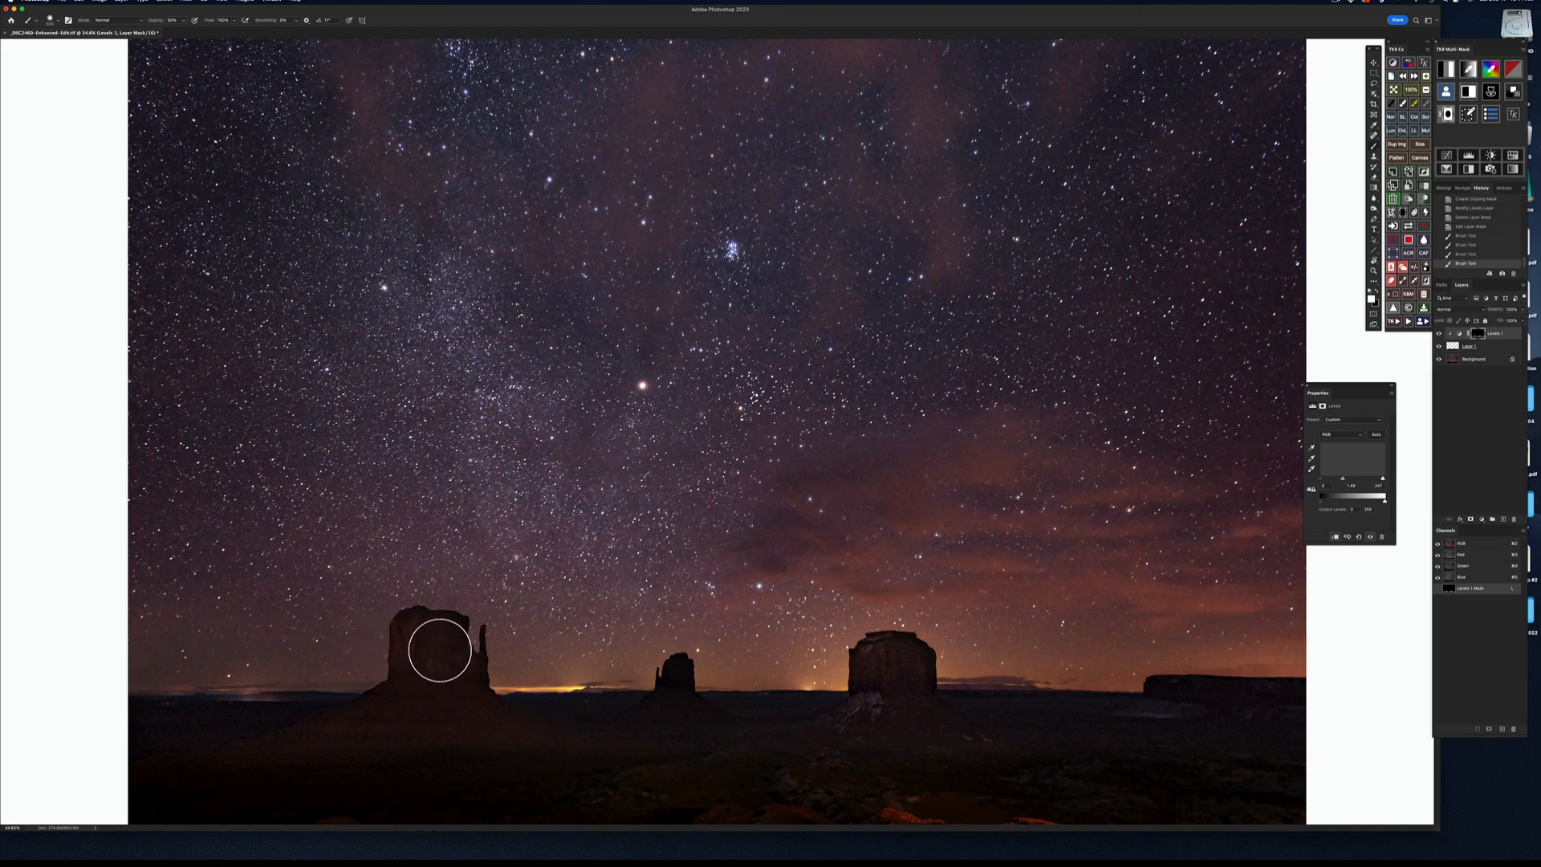
pyautogui.moveTo(435, 643)
pyautogui.mouseDown()
pyautogui.moveTo(454, 679)
pyautogui.moveTo(417, 674)
pyautogui.moveTo(434, 643)
pyautogui.mouseUp()
# Step: Brighten the Levels midtones slightly more and paint black on its mask across the desert floor below the left-hand and middle buttes
pyautogui.click(1368, 508)
pyautogui.moveTo(1341, 479); pyautogui.dragTo(1339, 479)
pyautogui.click(1308, 386)
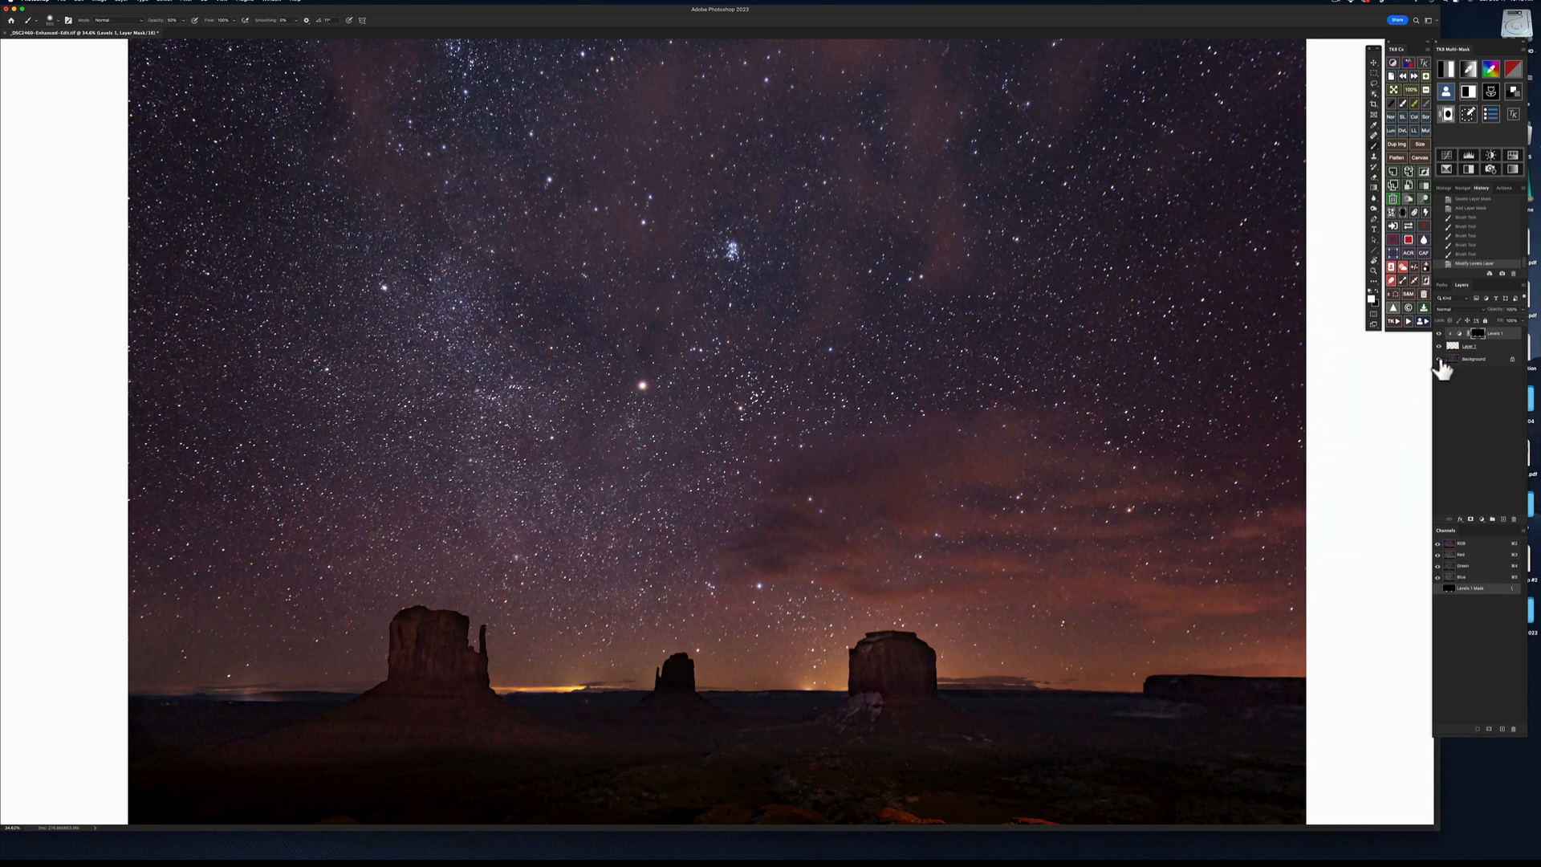
pyautogui.click(1438, 358)
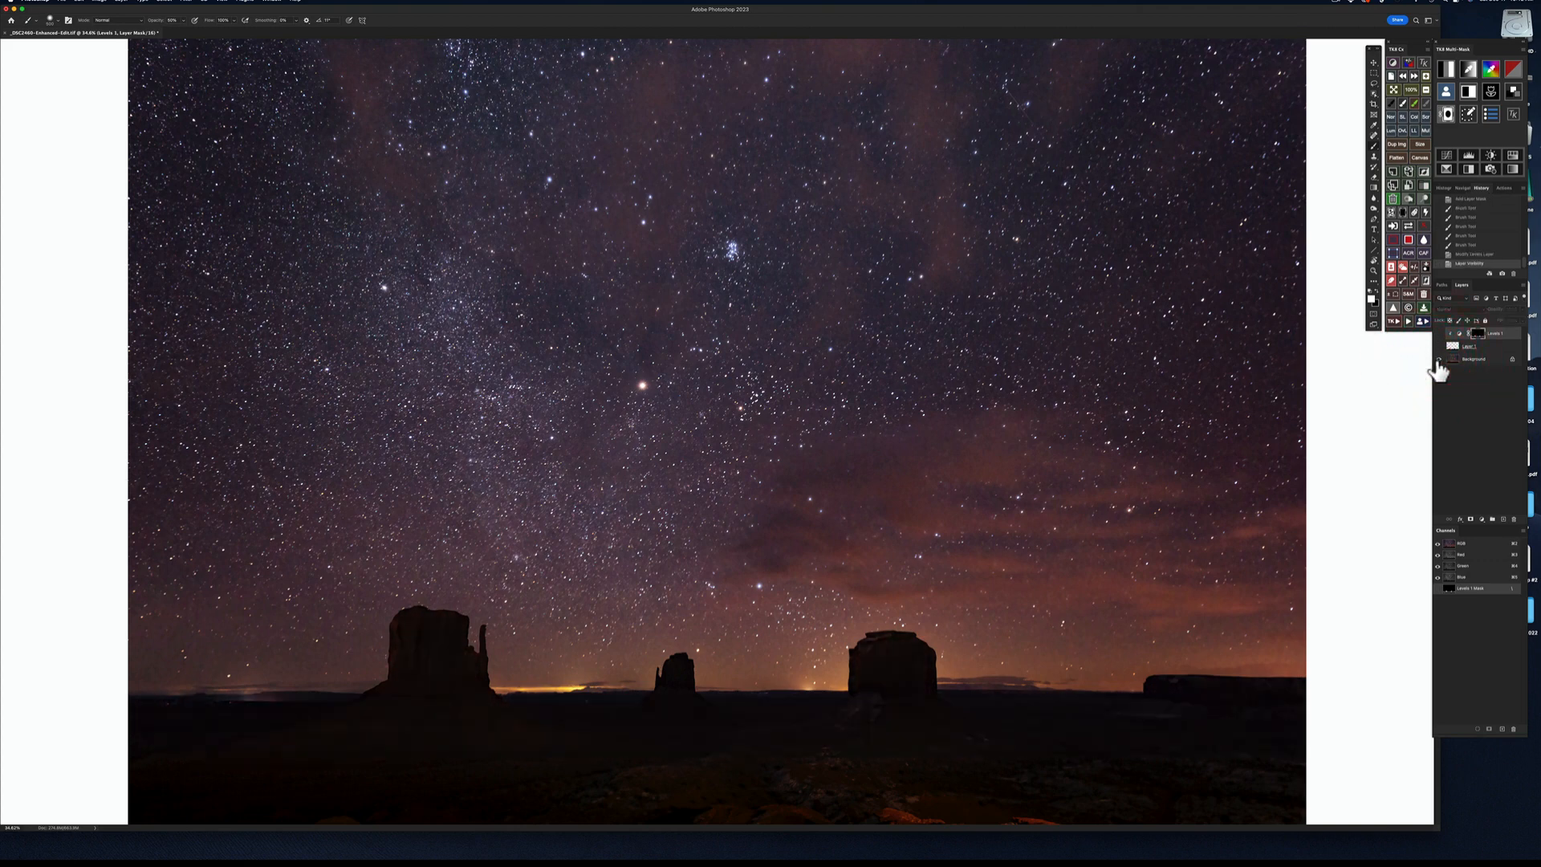
pyautogui.click(1438, 358)
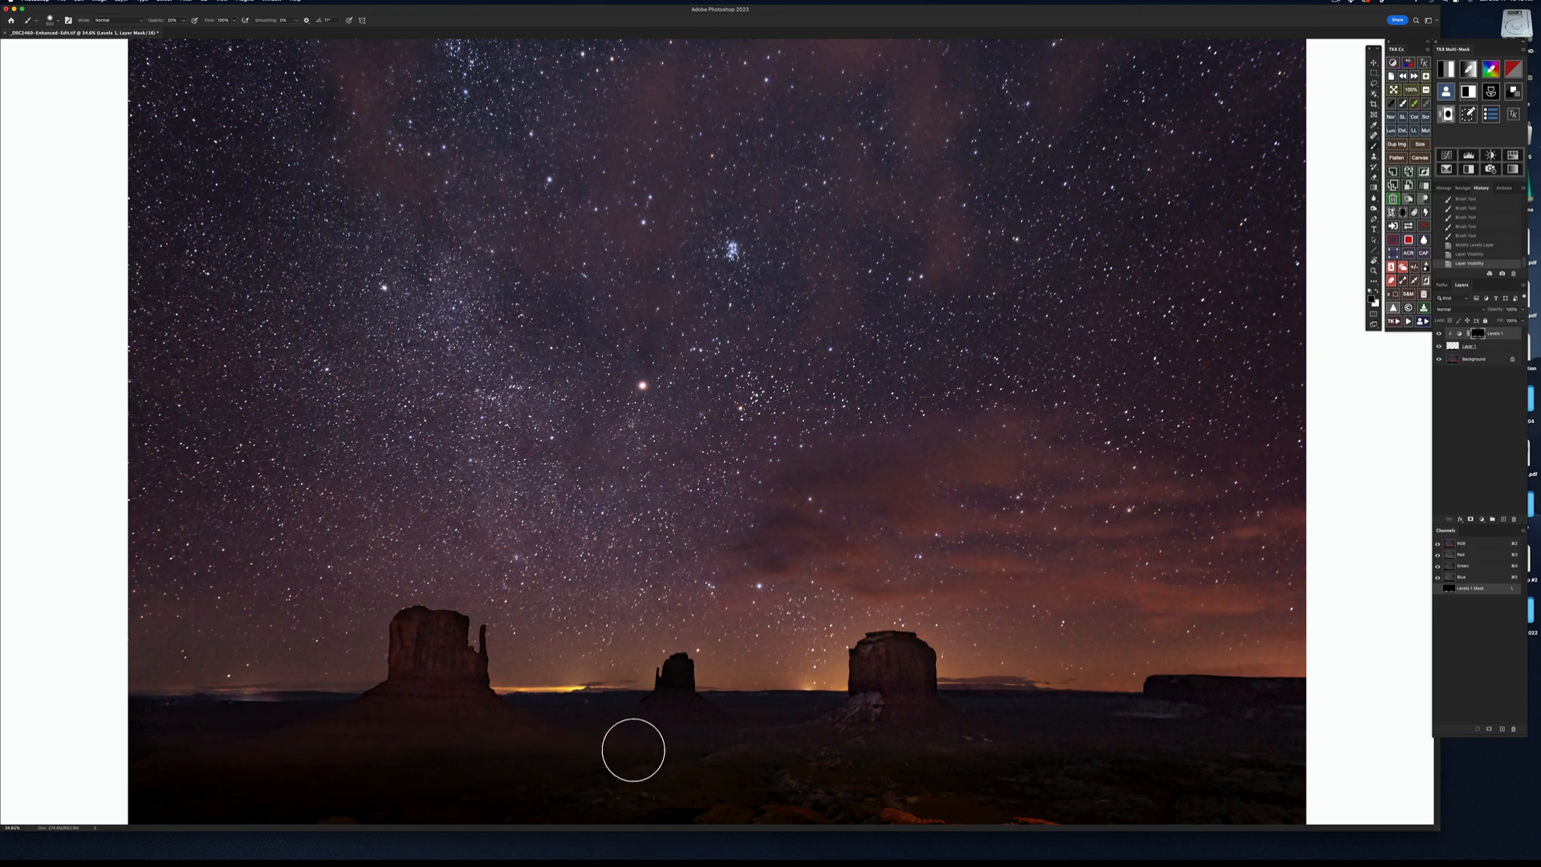
pyautogui.moveTo(200, 750); pyautogui.dragTo(251, 743)
pyautogui.moveTo(654, 754); pyautogui.dragTo(737, 762)
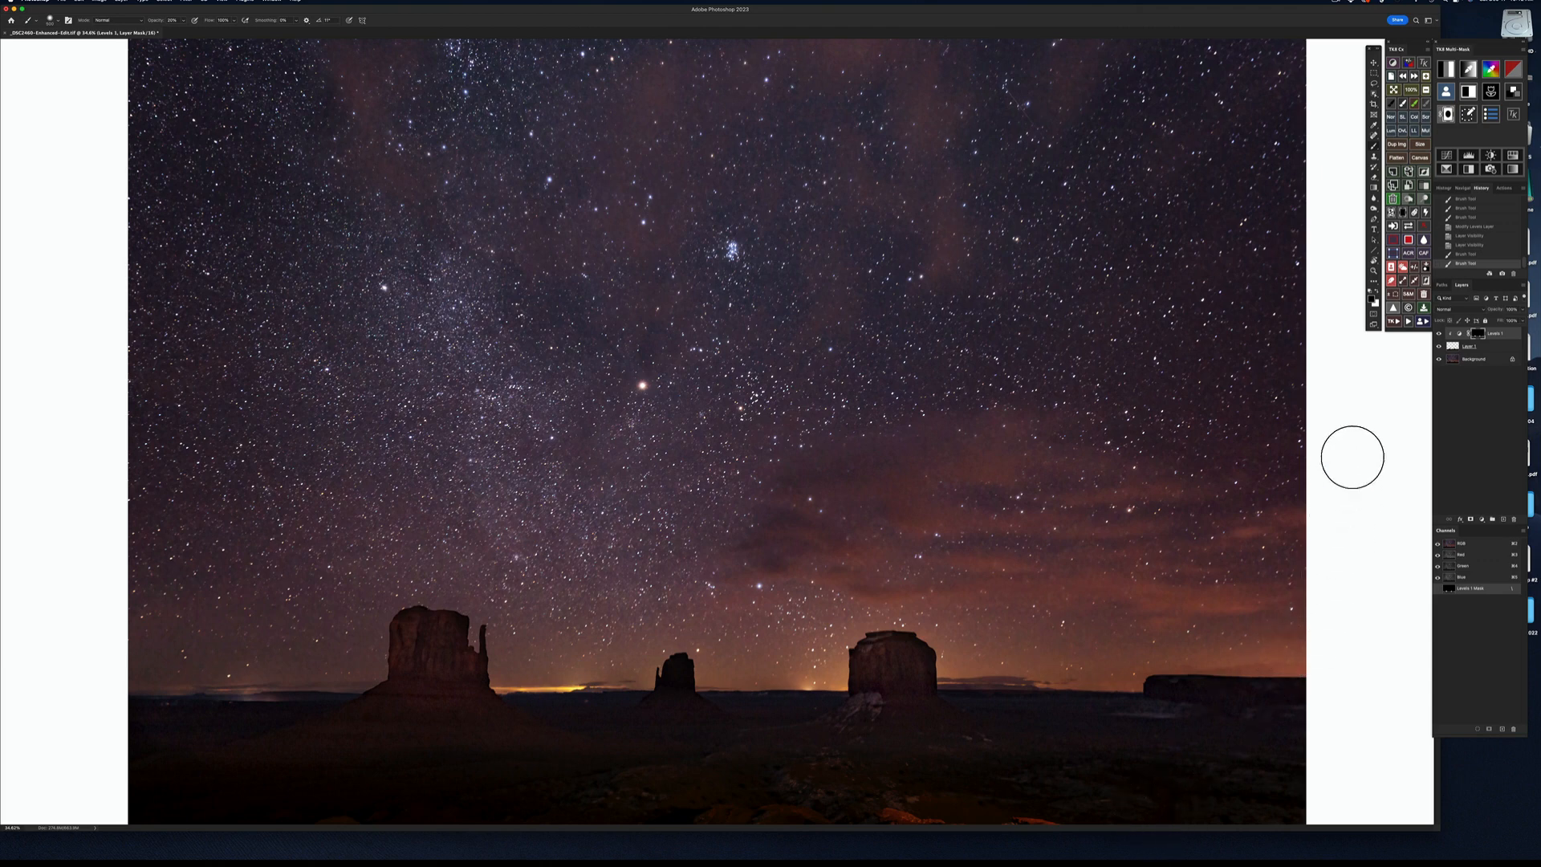
# Step: Stamp the visible layers and, on a Soft Light burn layer above, paint black over the orange rocks along the photo's bottom edge
pyautogui.click(1408, 171)
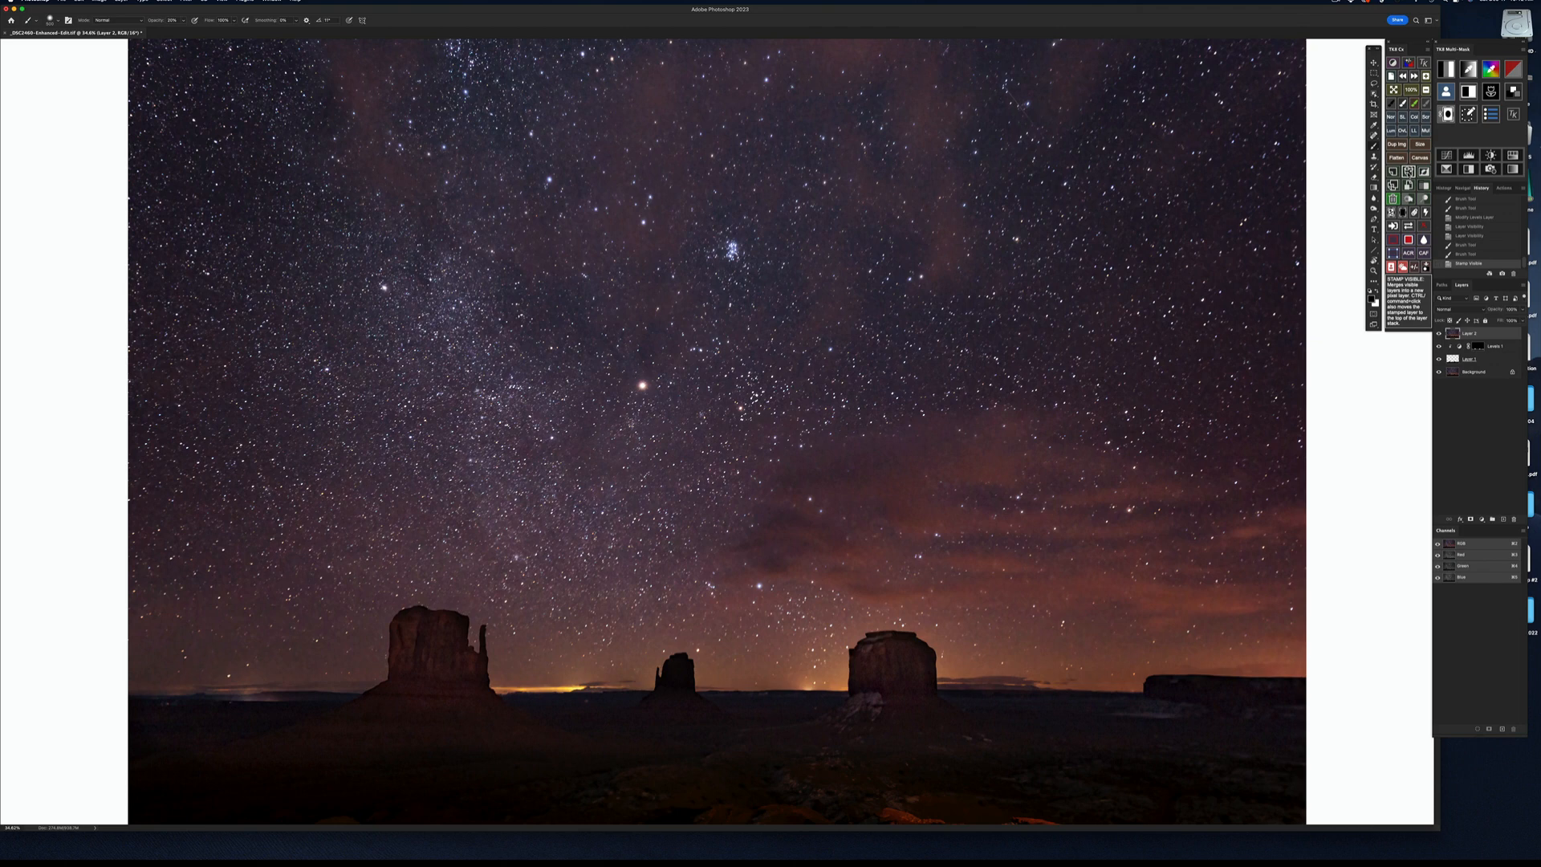
pyautogui.click(1406, 203)
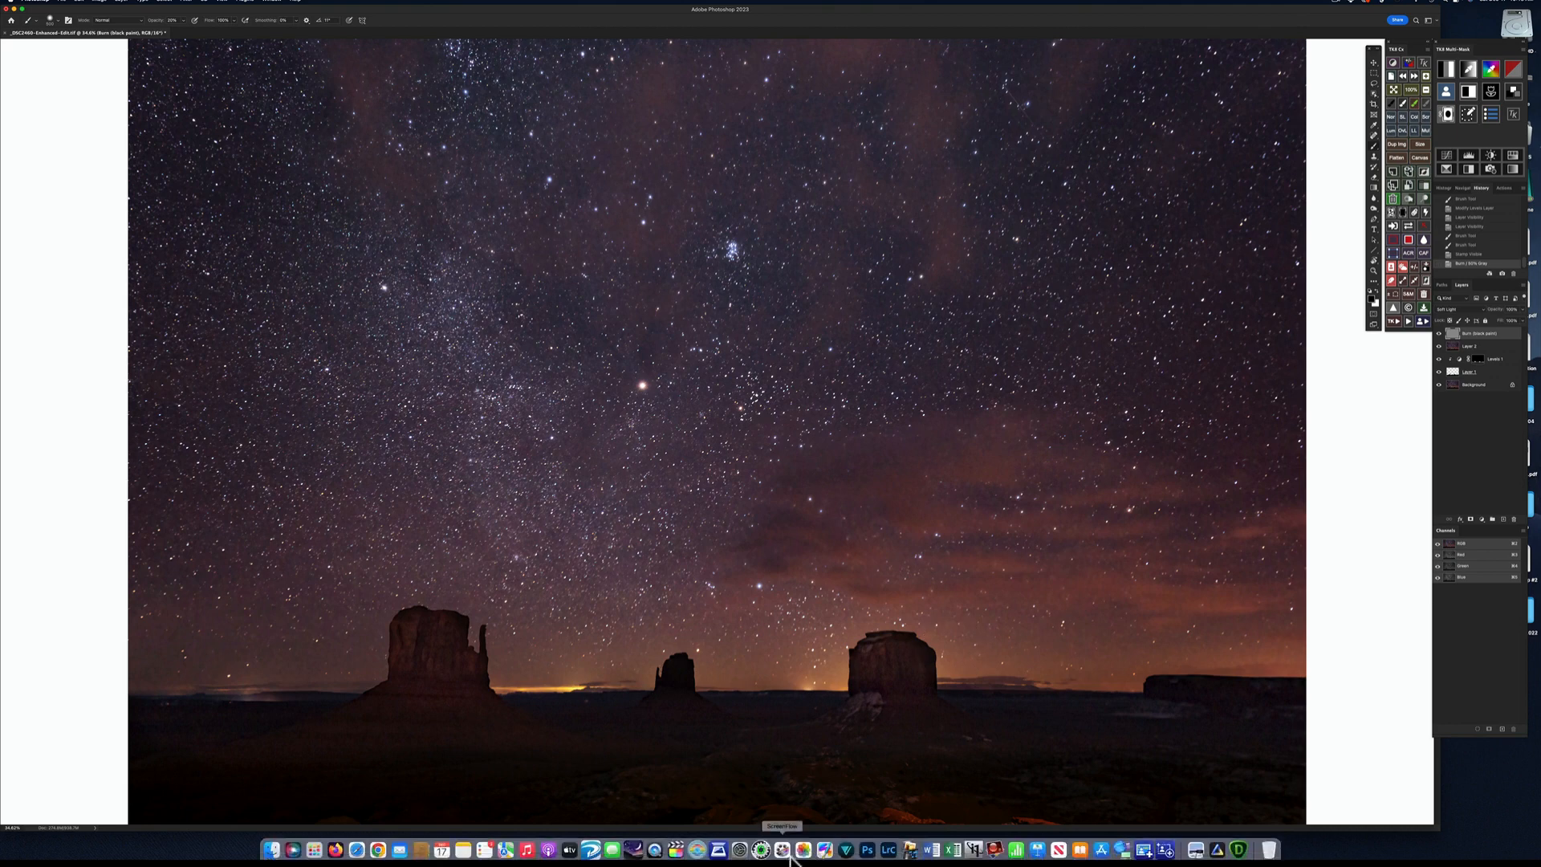
pyautogui.moveTo(887, 811)
pyautogui.mouseDown()
pyautogui.moveTo(949, 816)
pyautogui.moveTo(928, 818)
pyautogui.mouseUp()
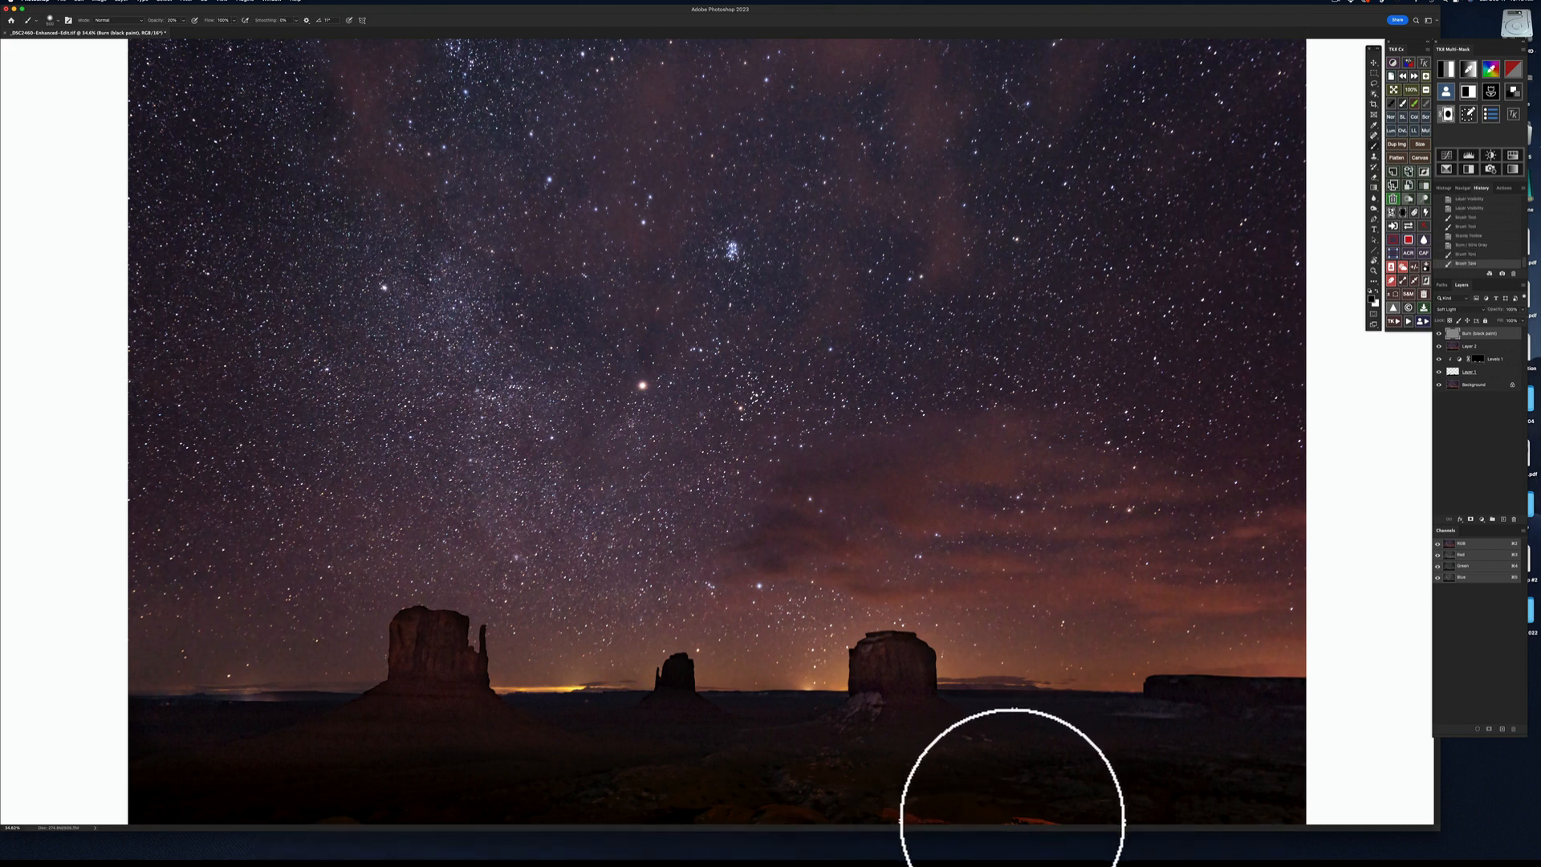
pyautogui.moveTo(1027, 819); pyautogui.dragTo(1056, 820)
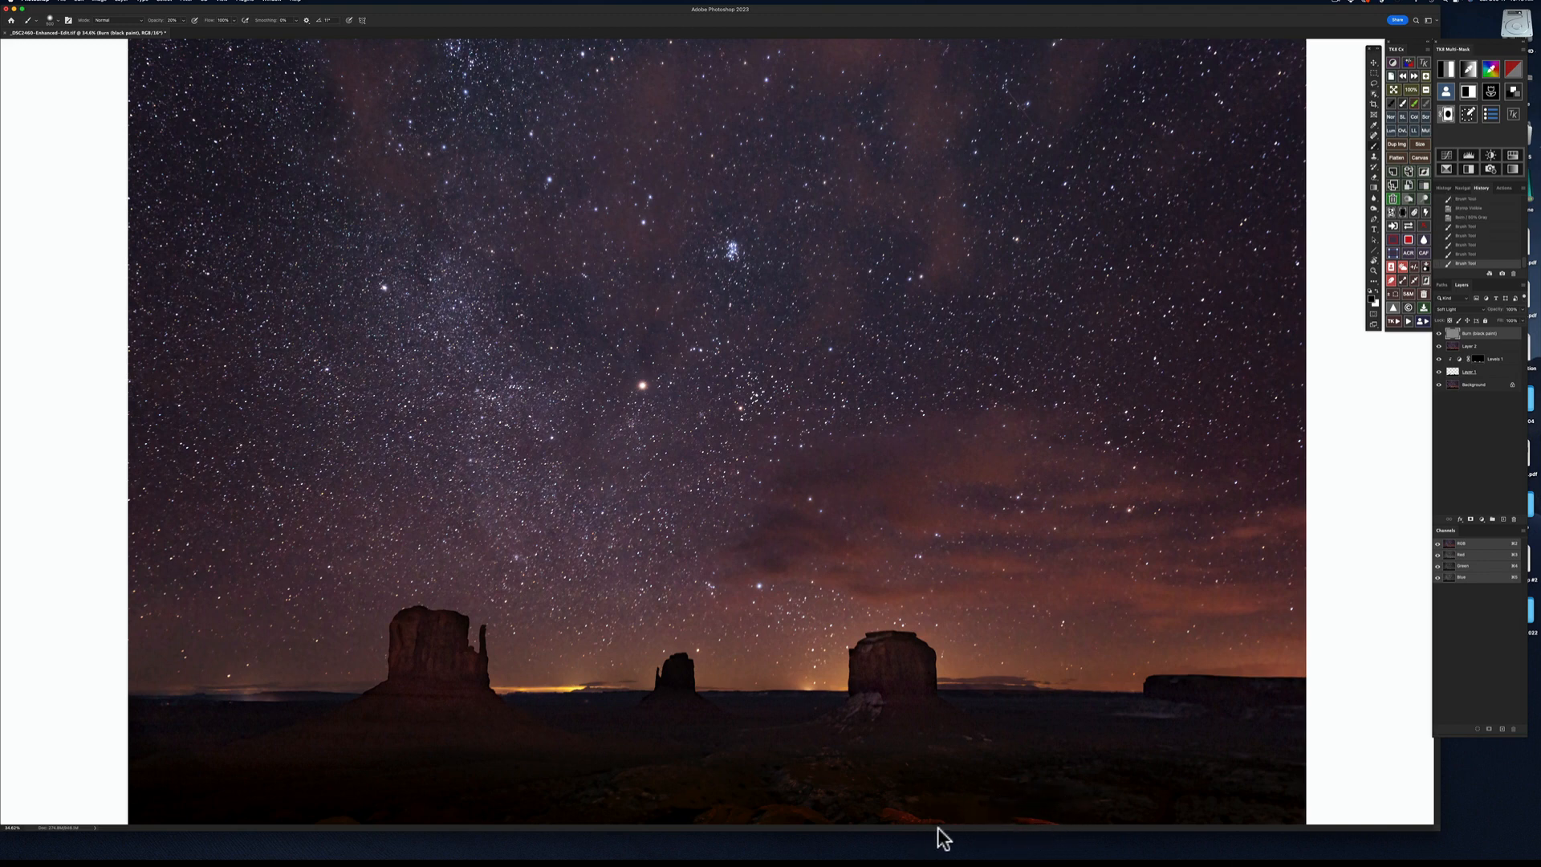
pyautogui.moveTo(929, 819); pyautogui.dragTo(884, 819)
pyautogui.click(883, 820)
pyautogui.click(1438, 385)
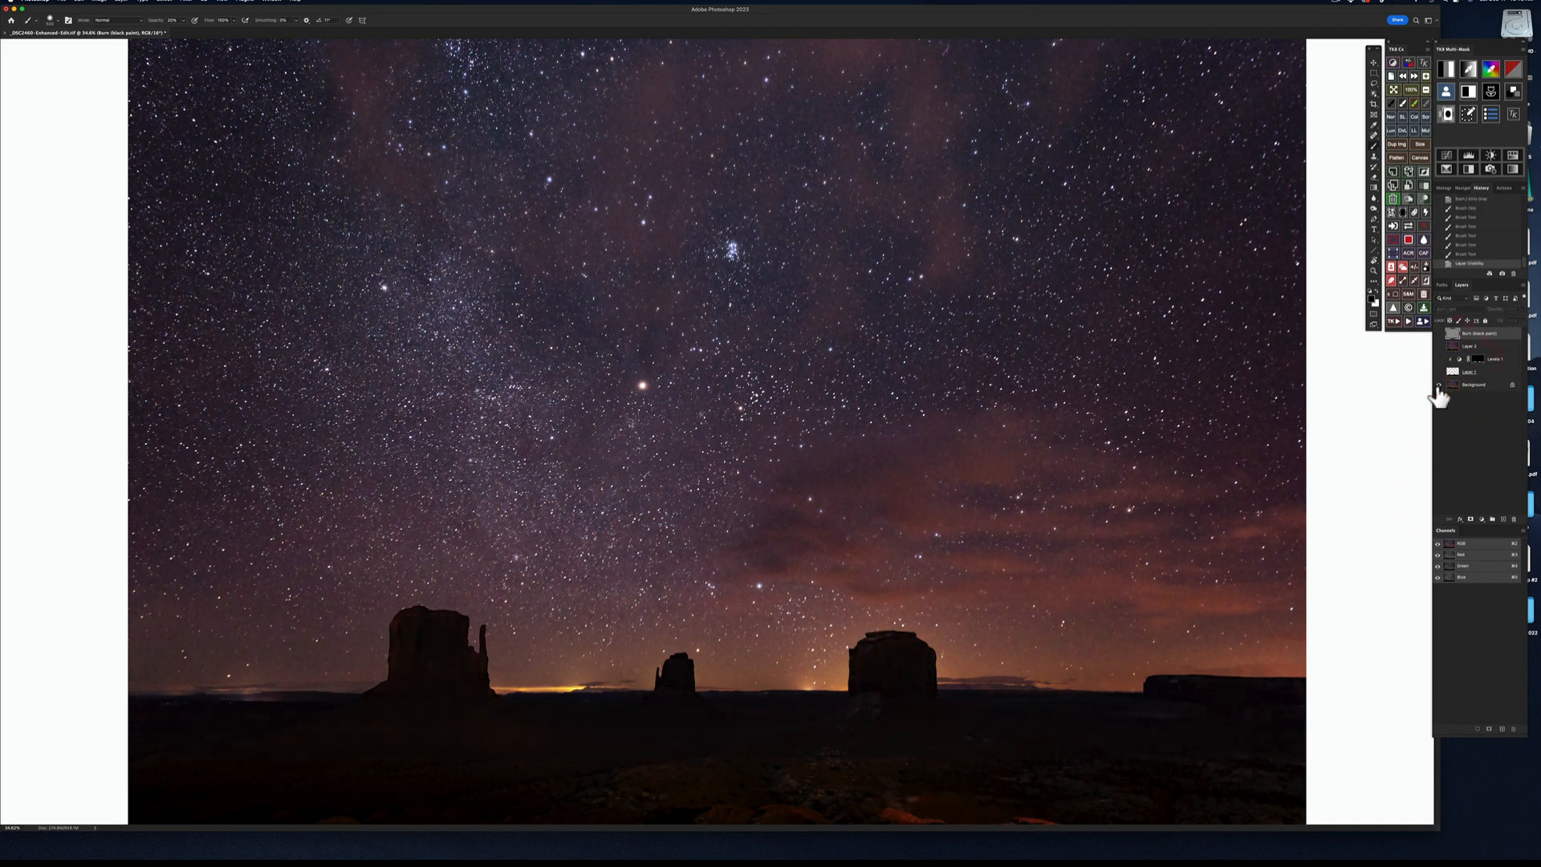
pyautogui.click(1437, 385)
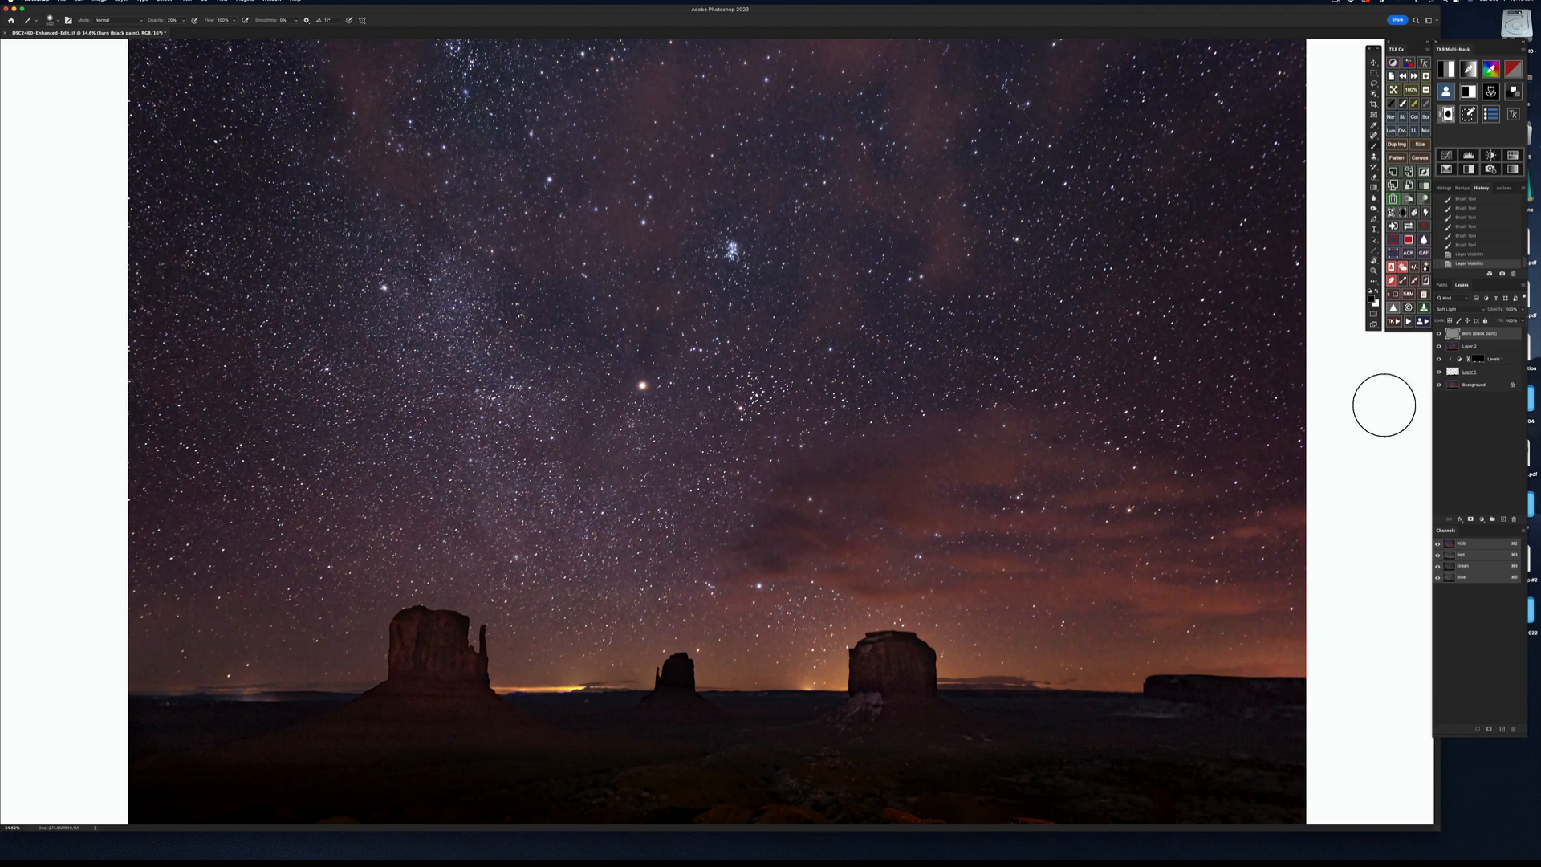
# Step: Add a Clarity layer with the High Pass filter at its preset radius and compare the photo with and without it
pyautogui.click(1391, 322)
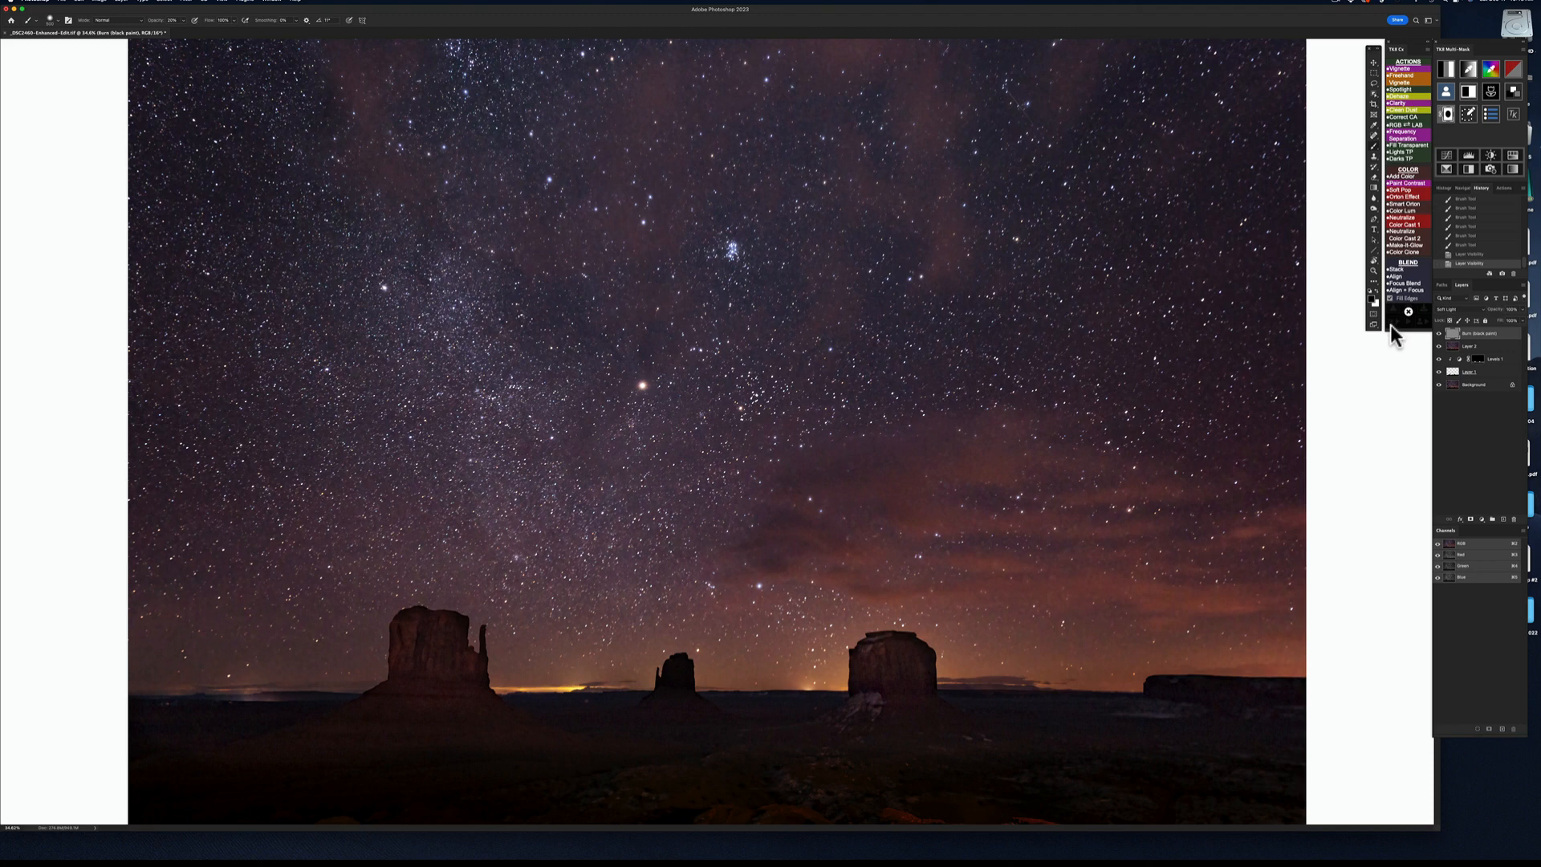
pyautogui.click(1397, 102)
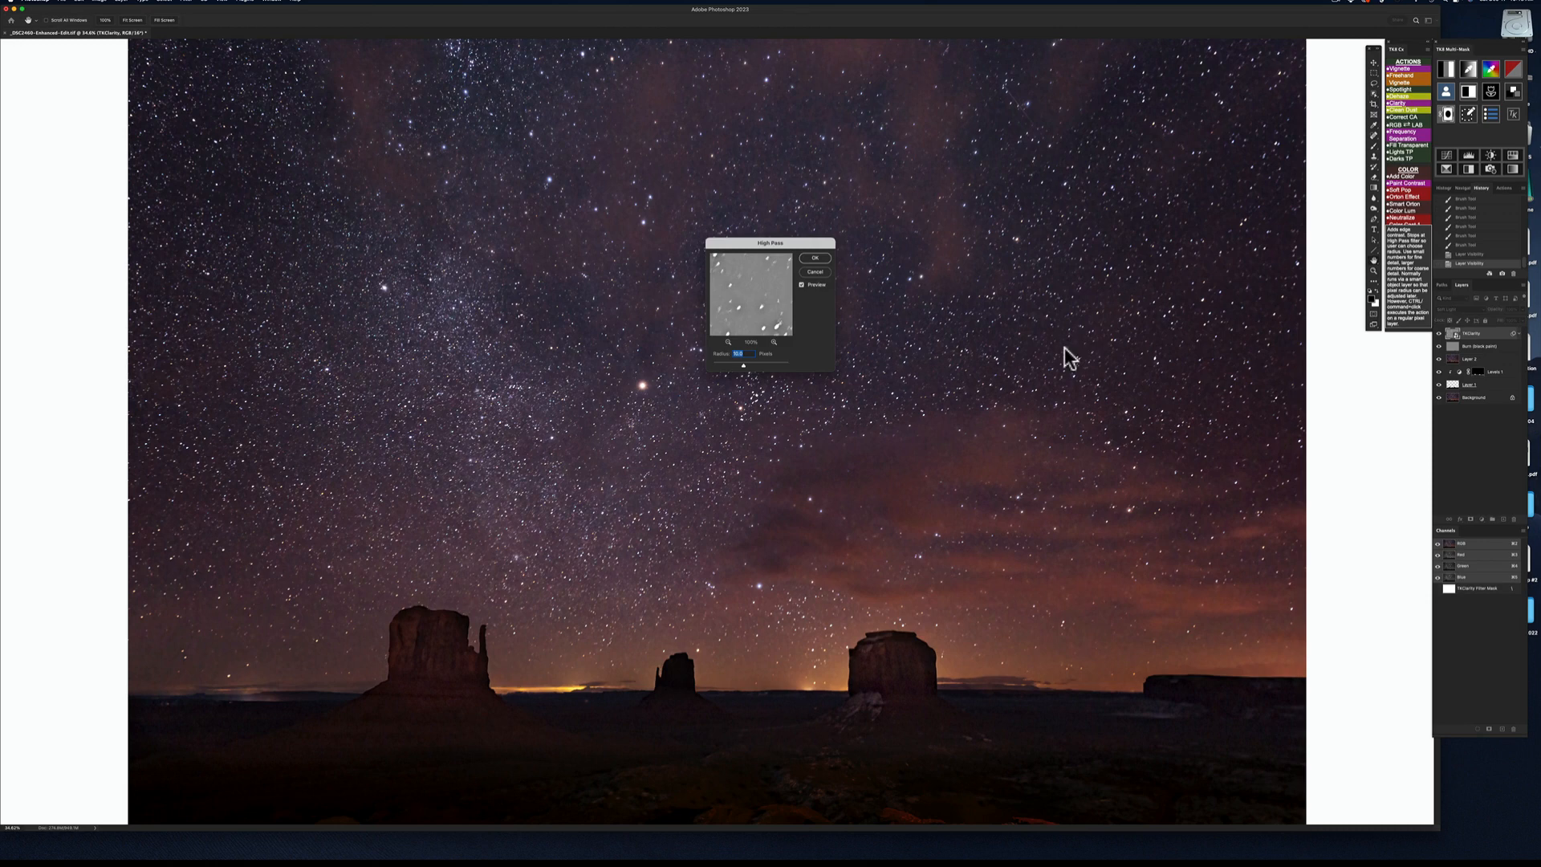
pyautogui.click(815, 258)
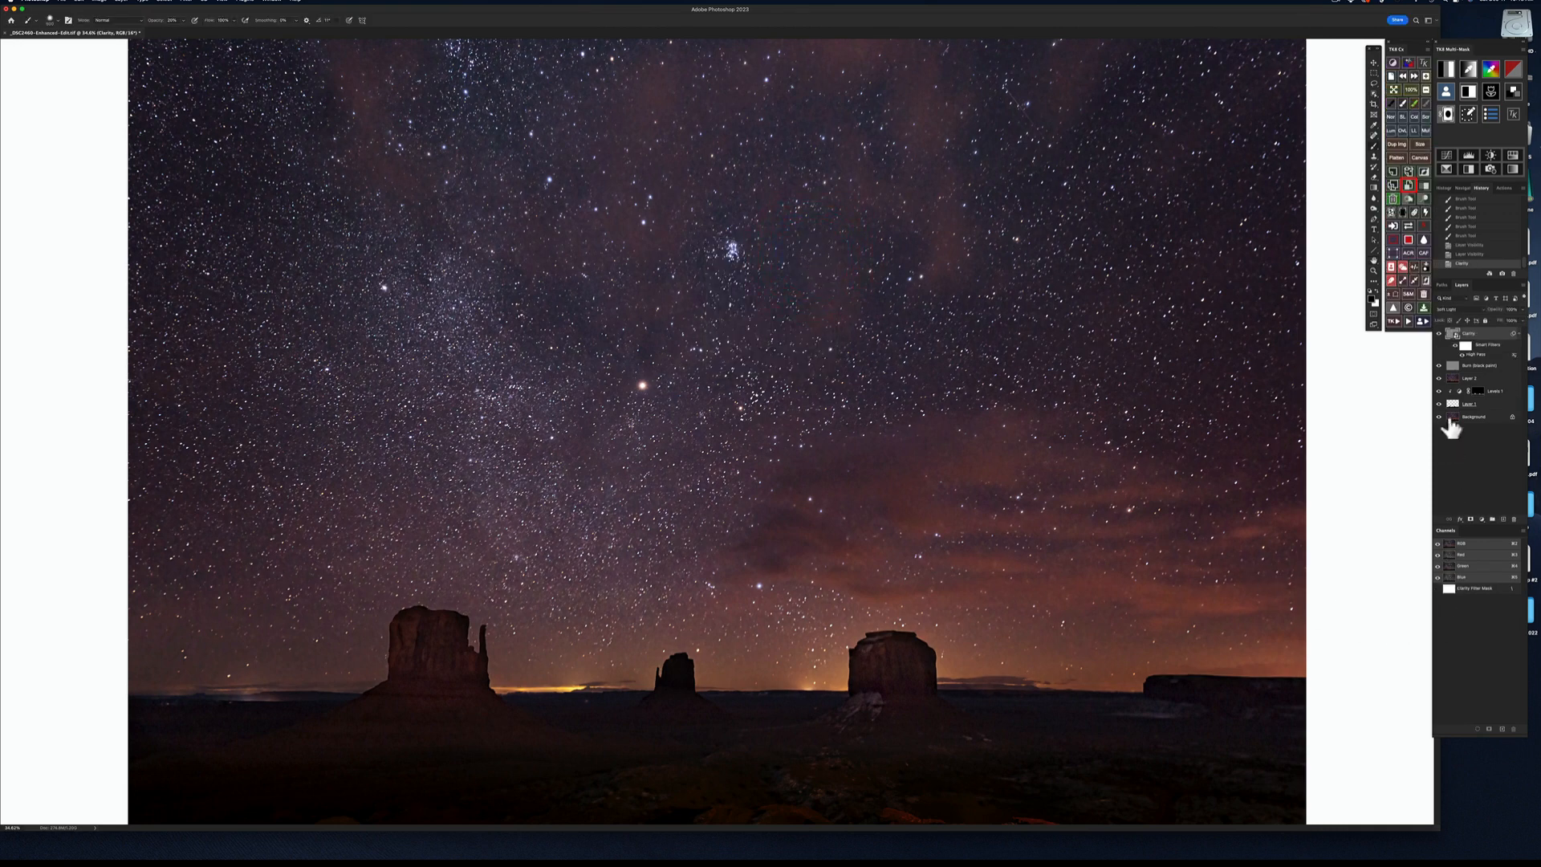
pyautogui.click(1439, 334)
pyautogui.click(1439, 334)
pyautogui.click(1440, 333)
pyautogui.click(1439, 334)
# Step: Try a Levels adjustment that brightens the midtones of the whole photo, and delete its layer
pyautogui.click(1469, 156)
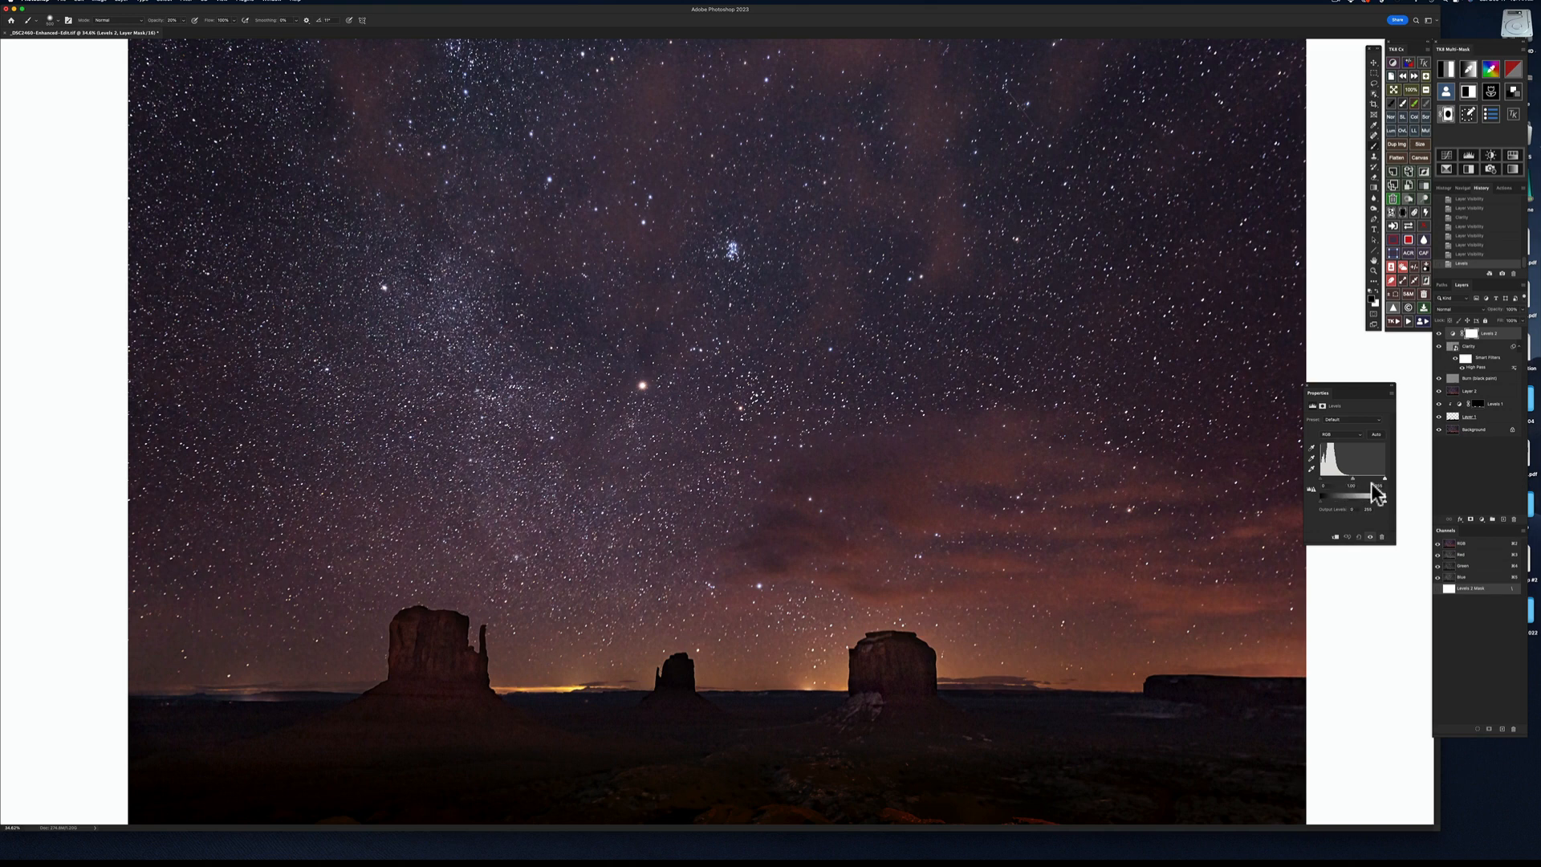
pyautogui.click(1370, 485)
pyautogui.moveTo(1351, 479); pyautogui.dragTo(1349, 480)
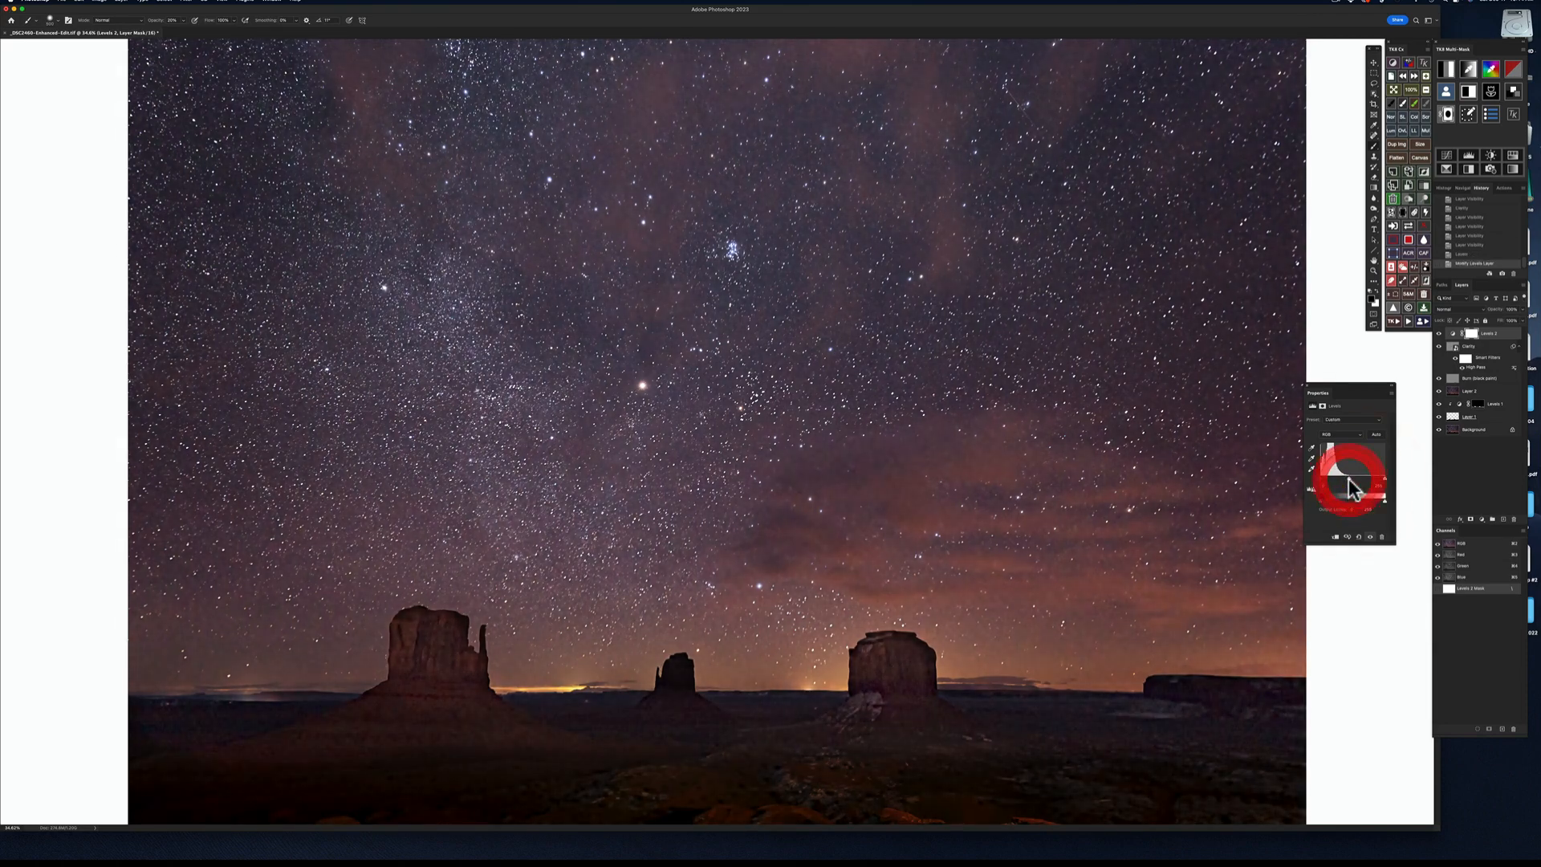
pyautogui.click(1352, 486)
pyautogui.write('1')
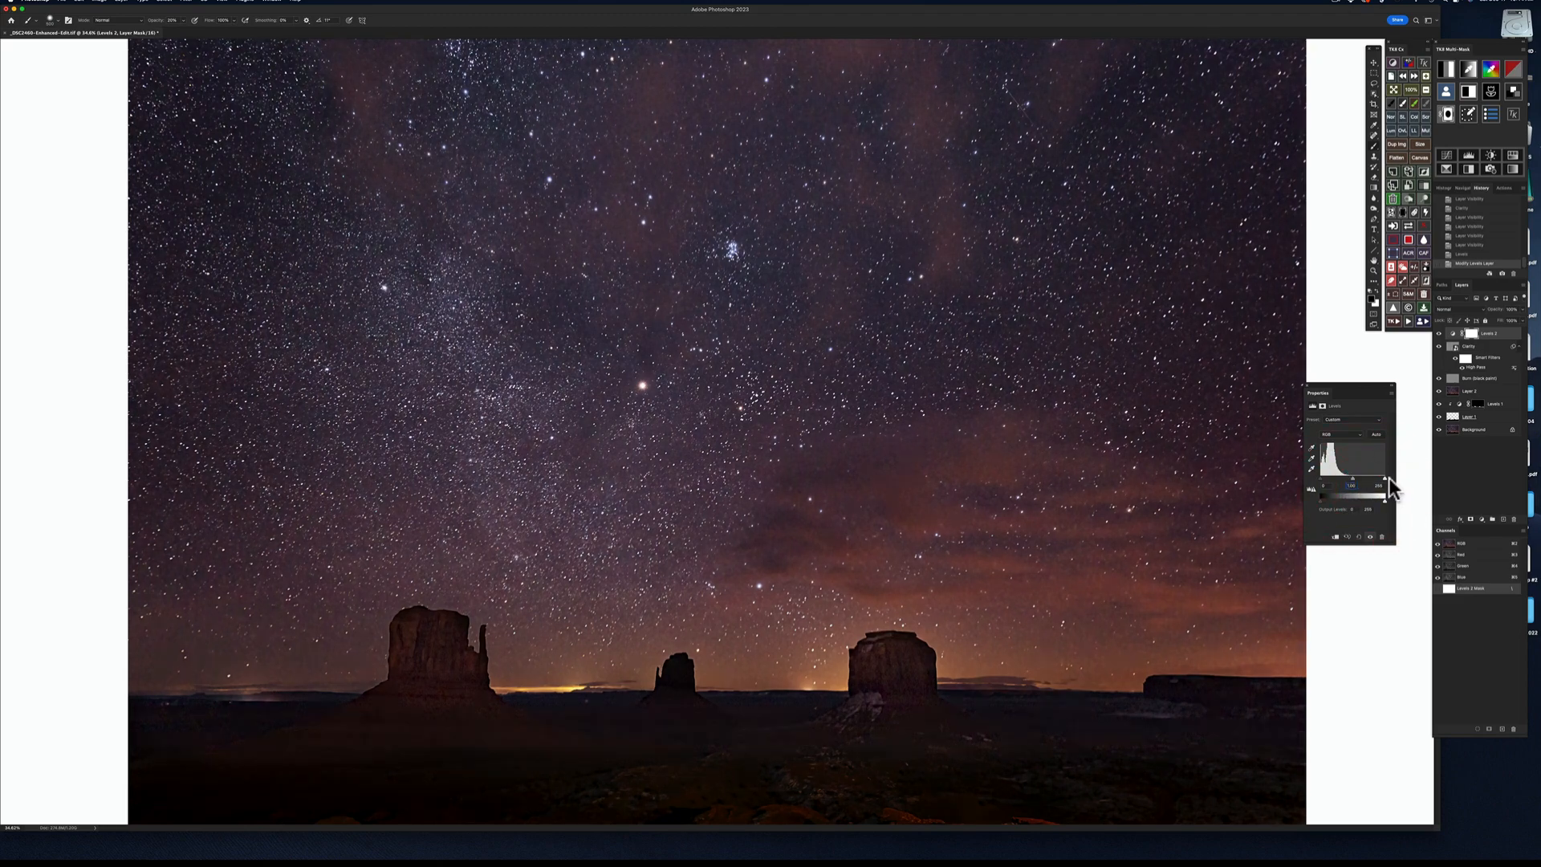
pyautogui.moveTo(1384, 478); pyautogui.dragTo(1394, 480)
pyautogui.moveTo(1321, 478); pyautogui.dragTo(1315, 479)
pyautogui.click(1307, 383)
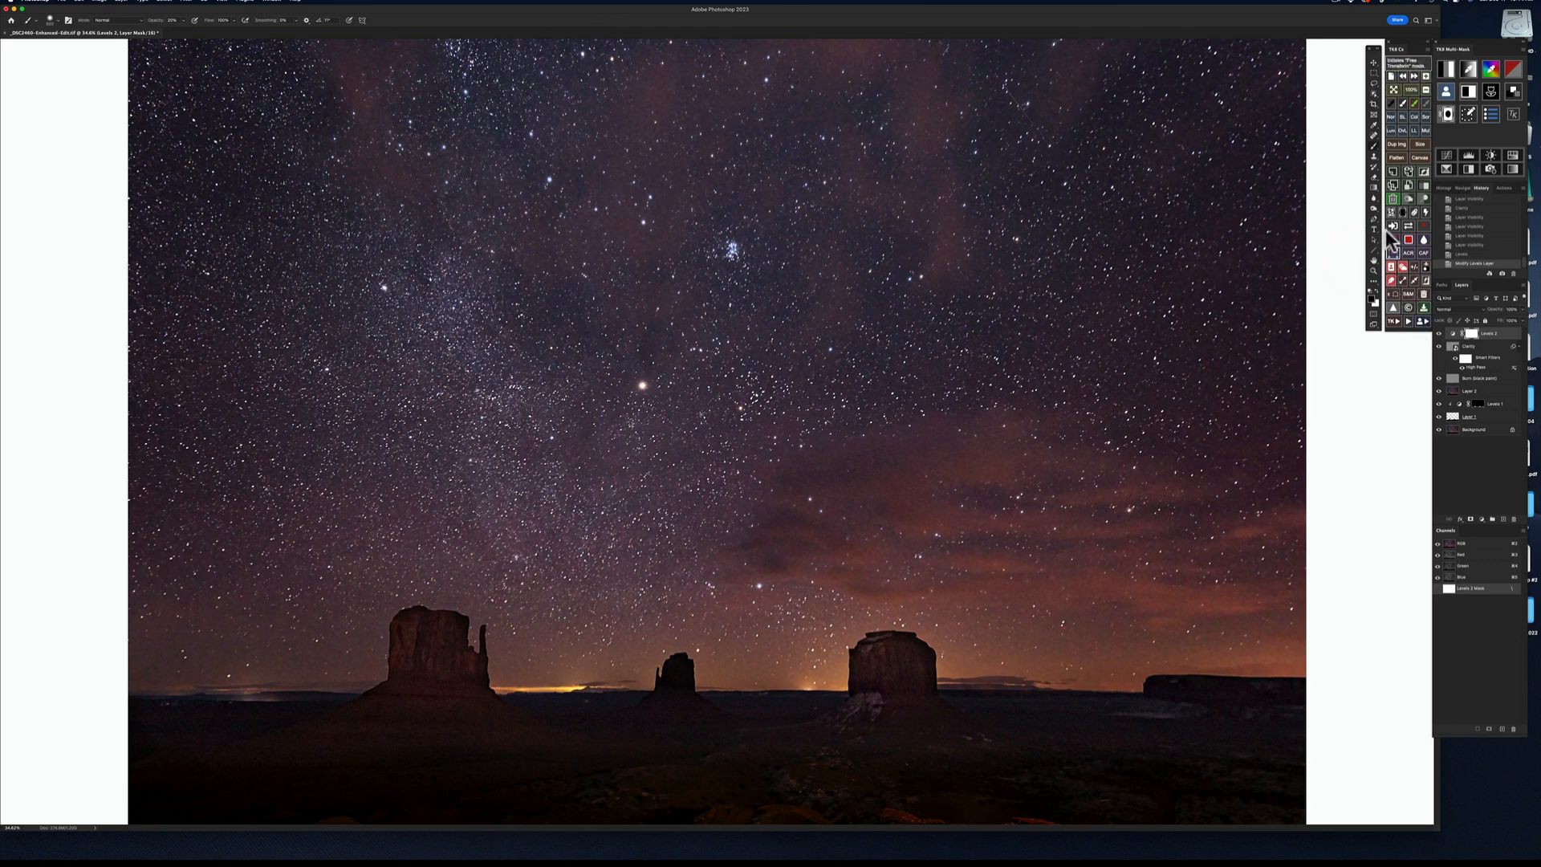
pyautogui.click(1395, 202)
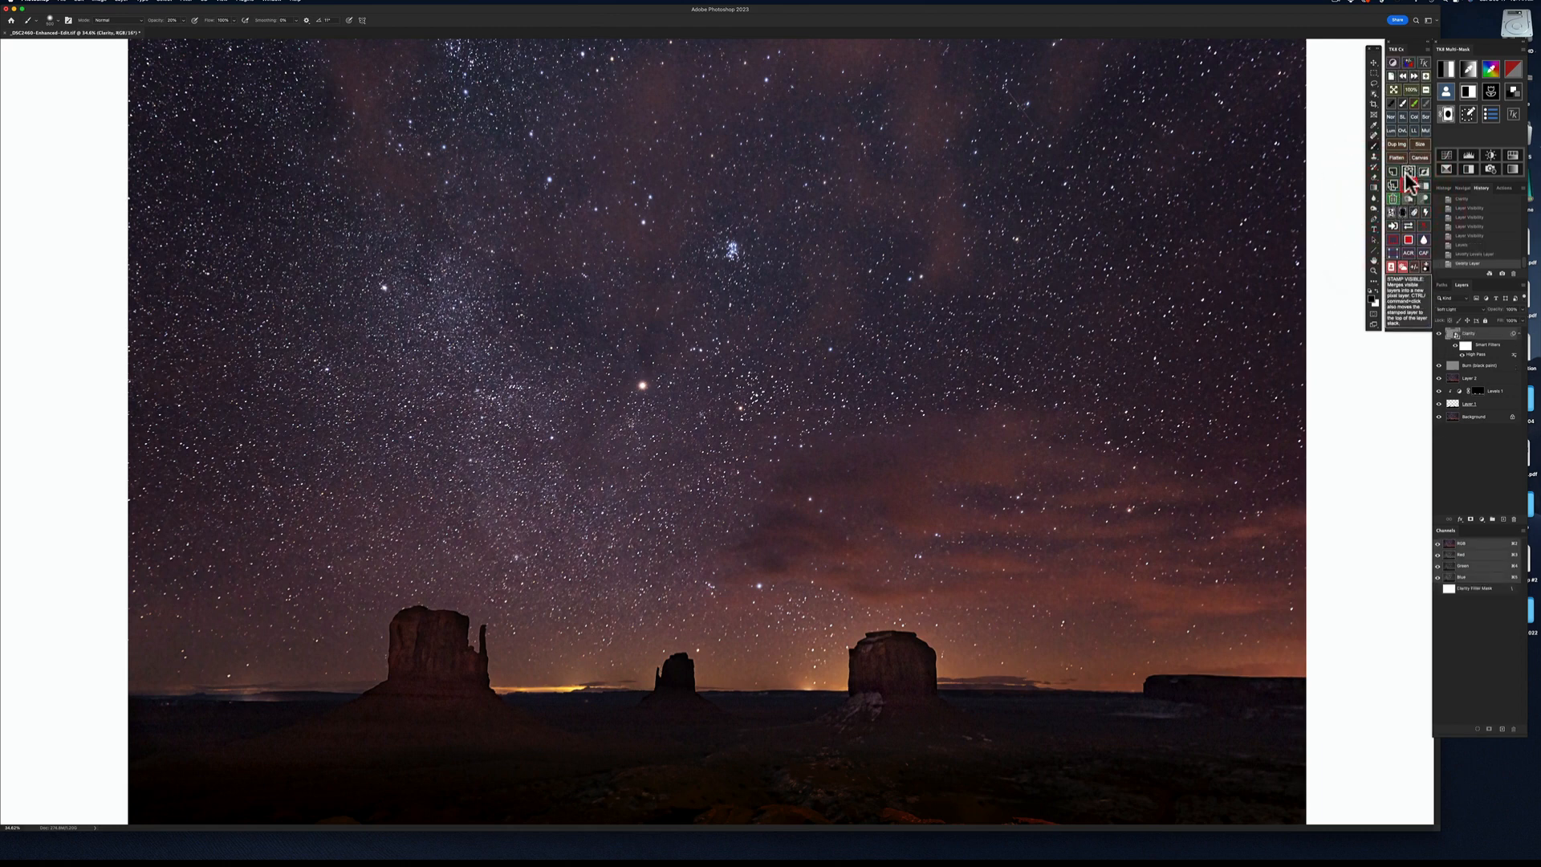
# Step: Stamp the visible layers and apply Luminar Neo's Supercontrast to the new layer, raising the highlights and midtones contrast
pyautogui.click(1408, 171)
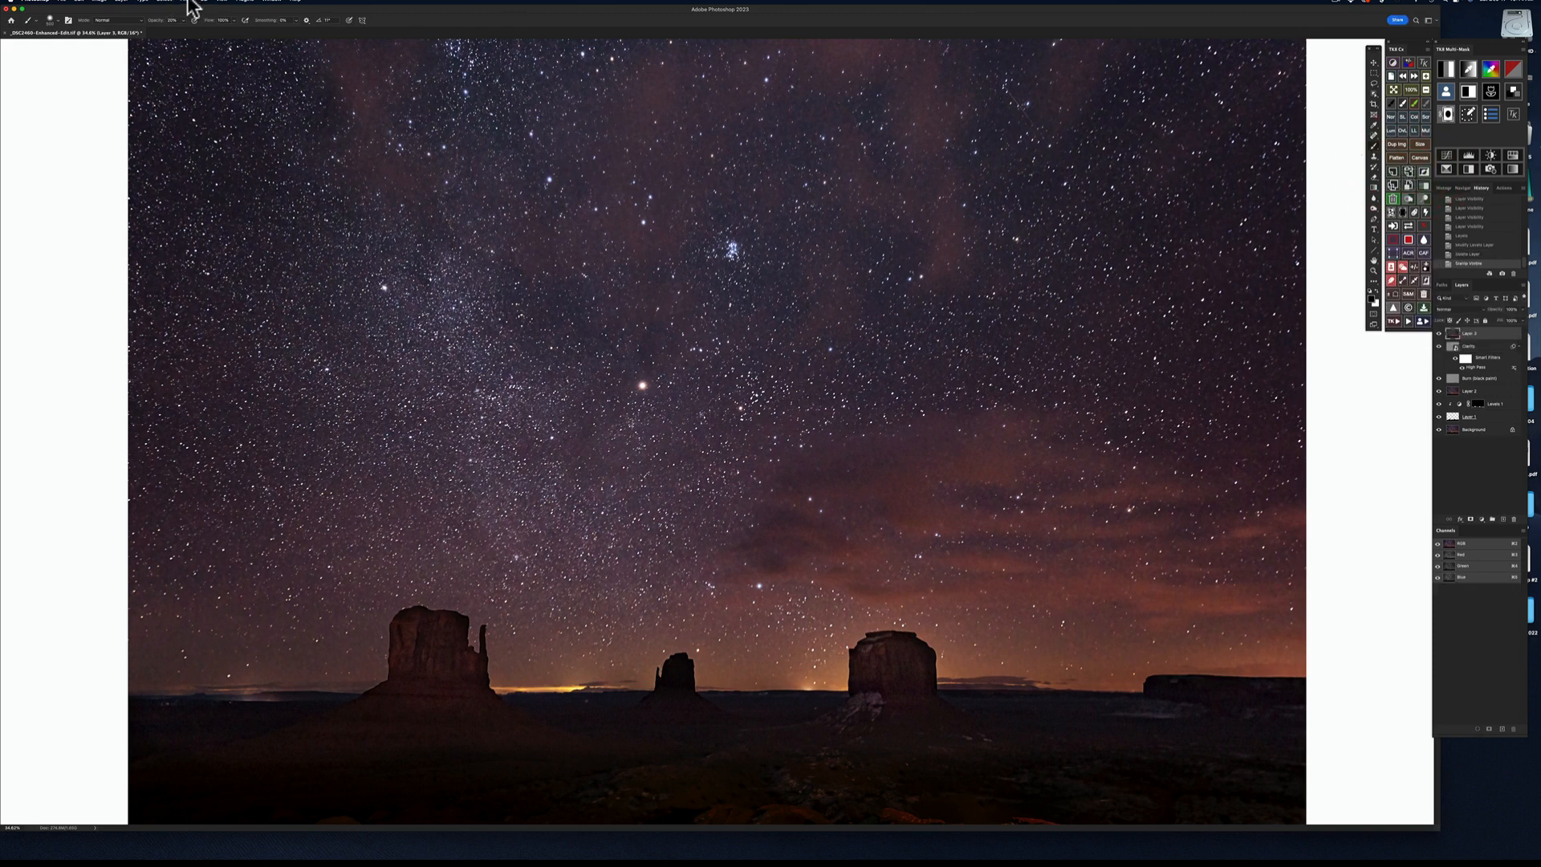
pyautogui.click(188, 4)
pyautogui.moveTo(254, 189)
pyautogui.click(341, 196)
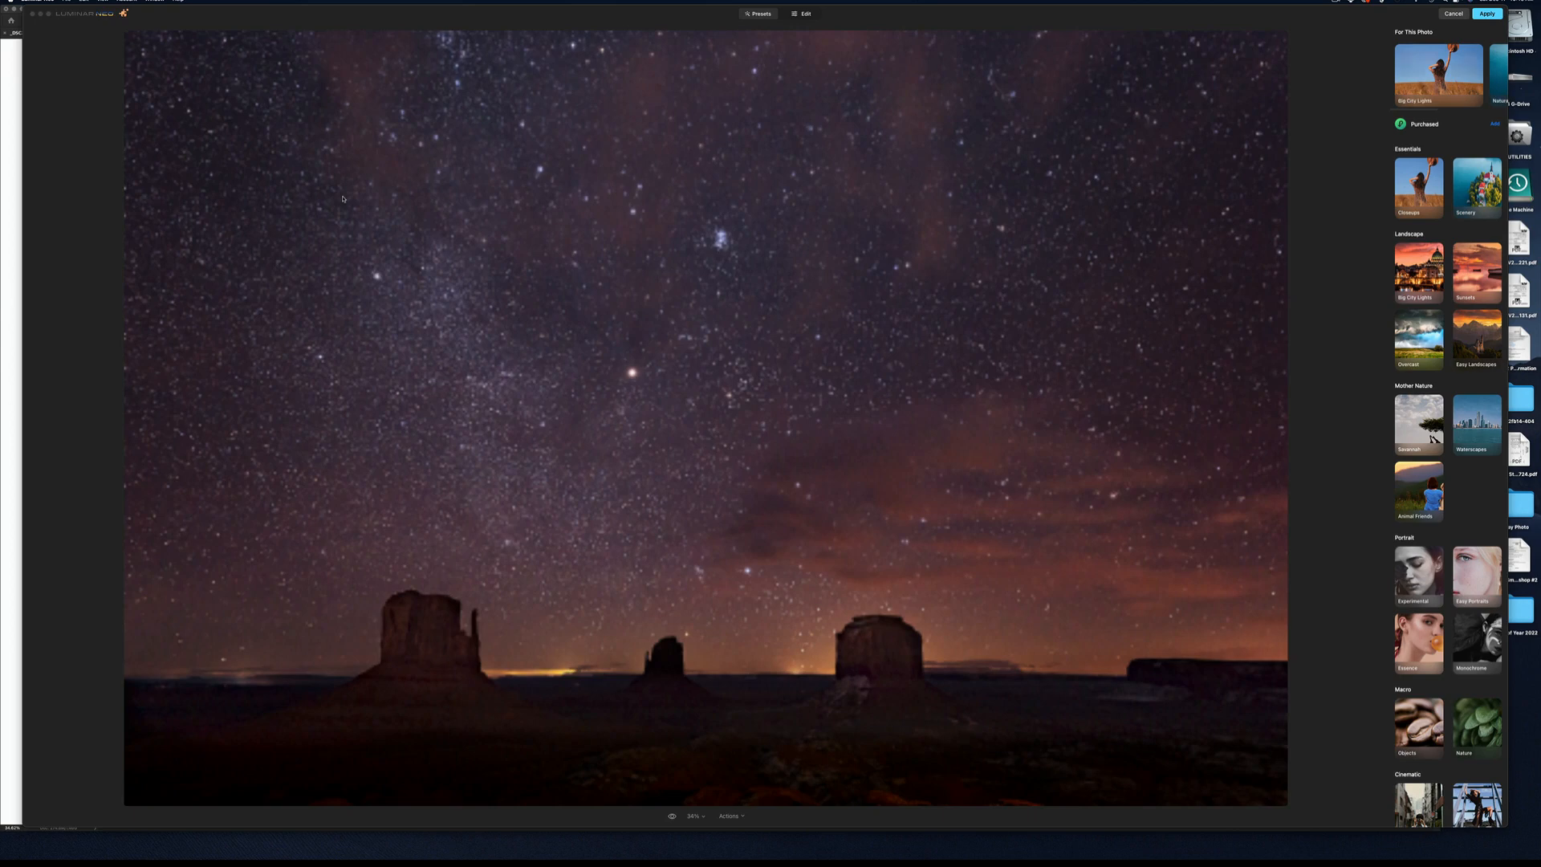
pyautogui.click(801, 14)
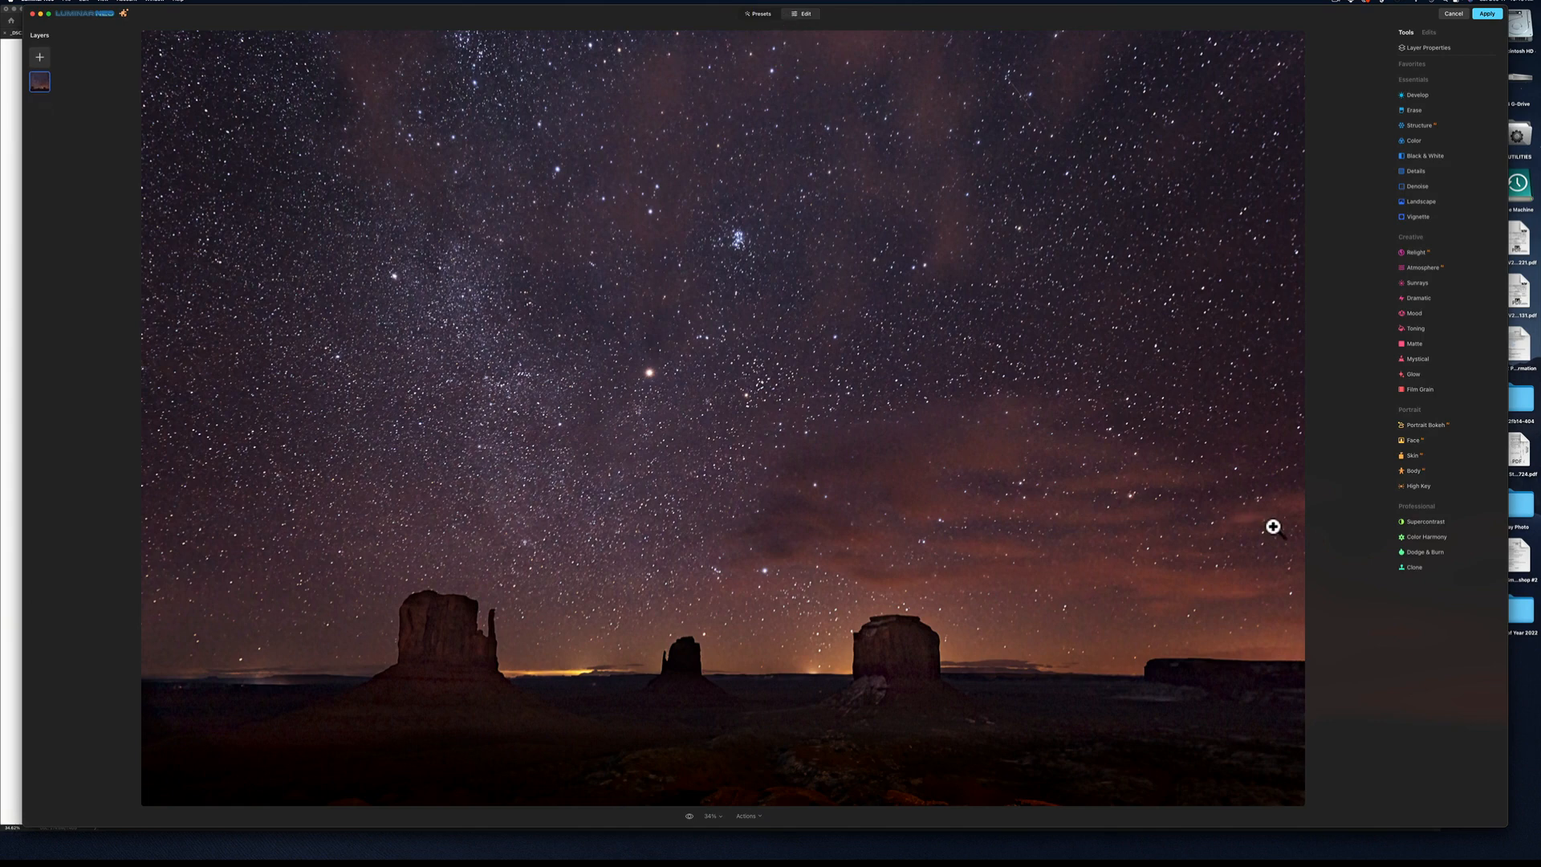
pyautogui.click(1430, 521)
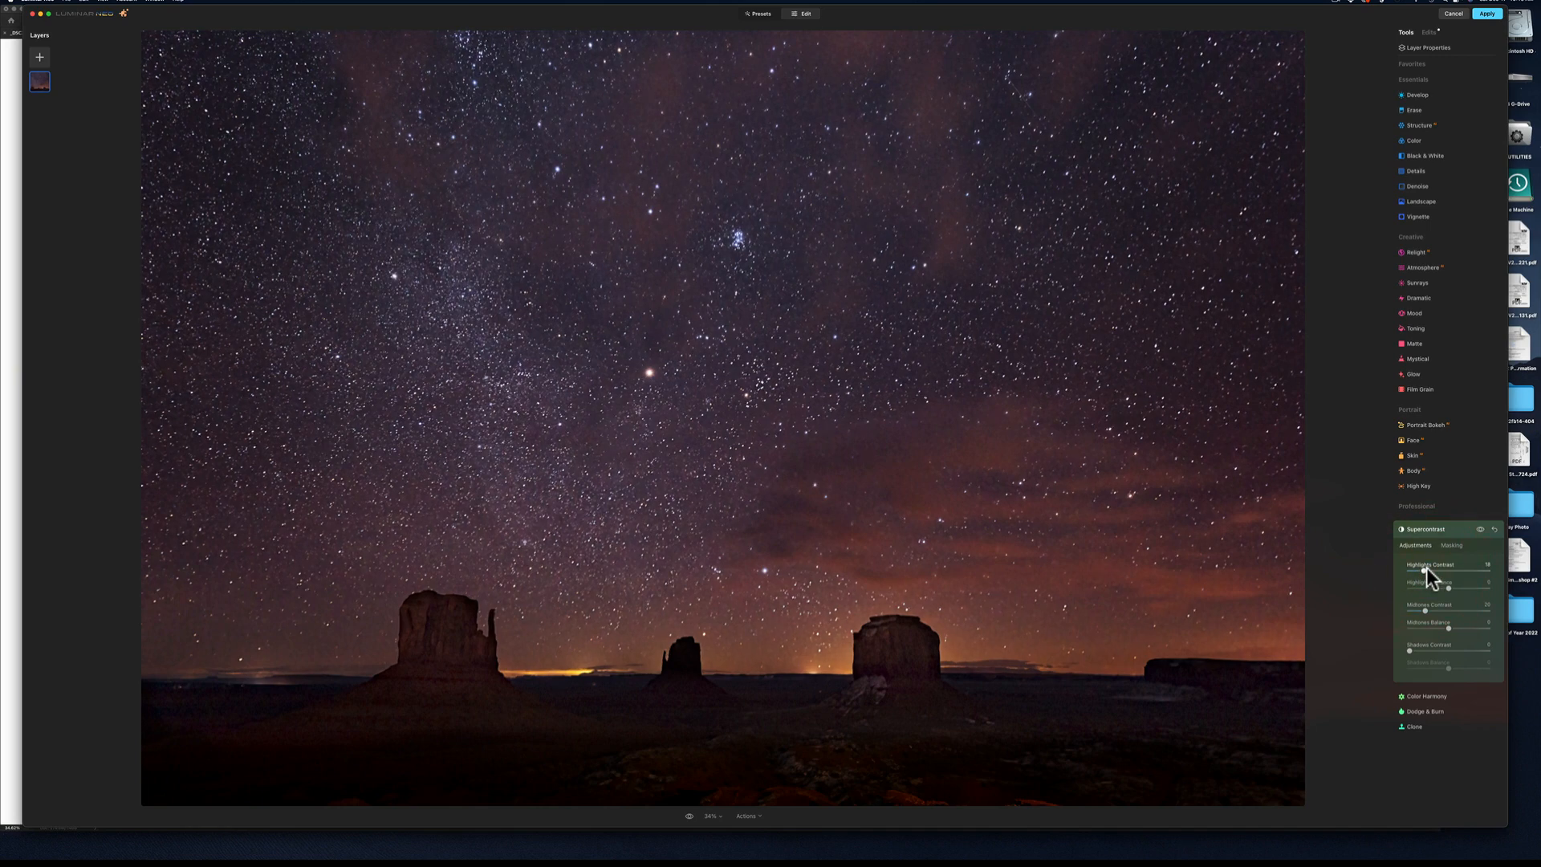
pyautogui.click(1486, 15)
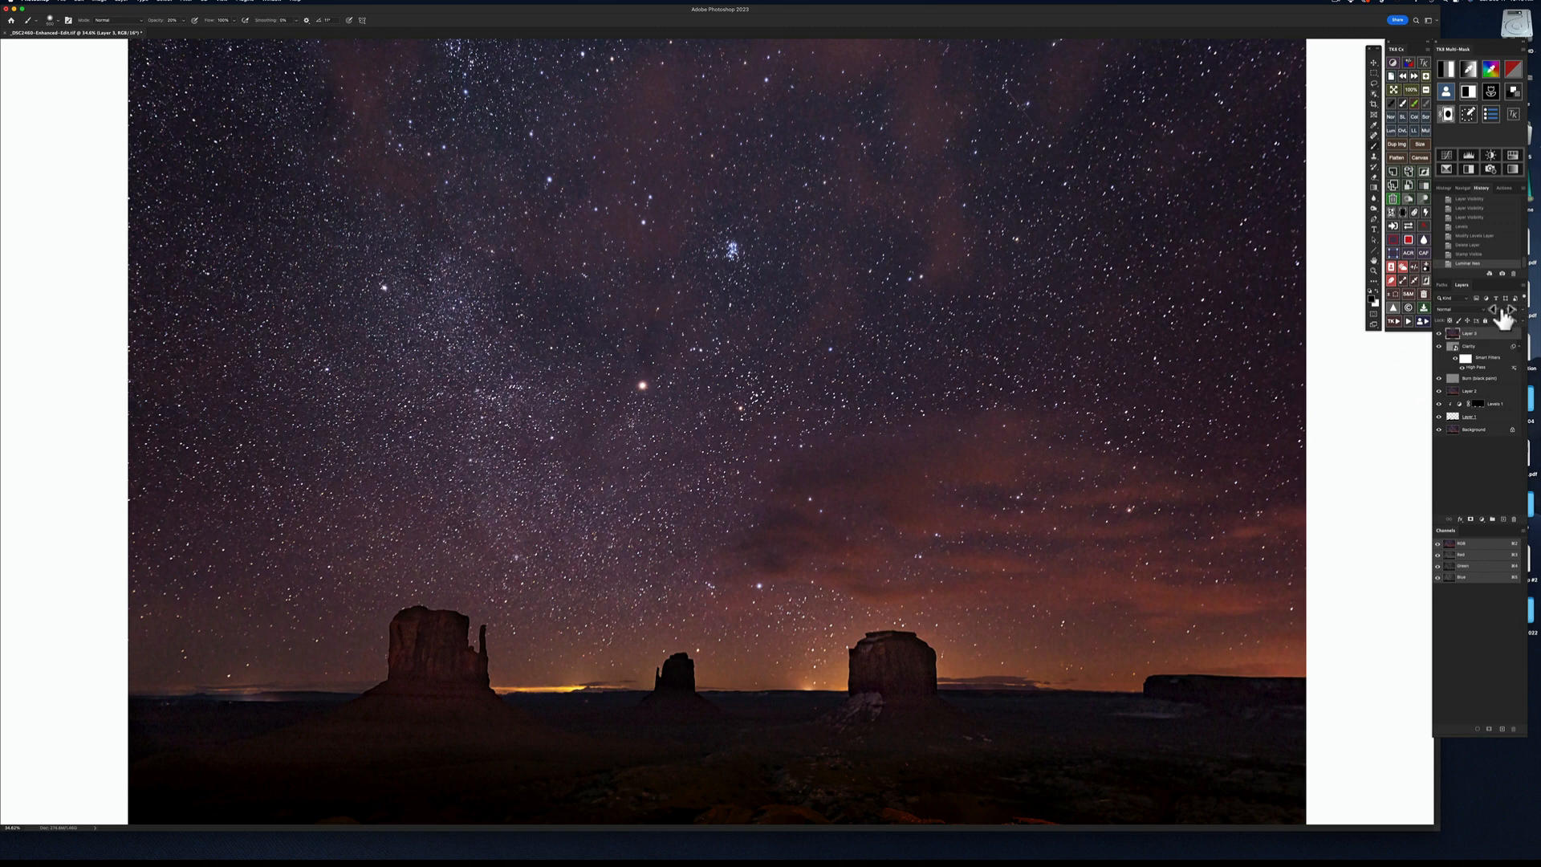
# Step: Preview the Supercontrast layer at reduced opacity and restore it to 100%
pyautogui.moveTo(1501, 309)
pyautogui.mouseDown()
pyautogui.moveTo(1345, 303)
pyautogui.moveTo(1495, 310)
pyautogui.moveTo(1362, 307)
pyautogui.moveTo(1506, 332)
pyautogui.moveTo(1518, 319)
pyautogui.mouseUp()
pyautogui.moveTo(1506, 319); pyautogui.dragTo(1397, 320)
pyautogui.moveTo(1500, 313); pyautogui.dragTo(1539, 323)
# Step: Mask the Supercontrast layer by painting black with a large soft brush at 100% opacity across the buttes and desert foreground, and flatten the image
pyautogui.click(1470, 520)
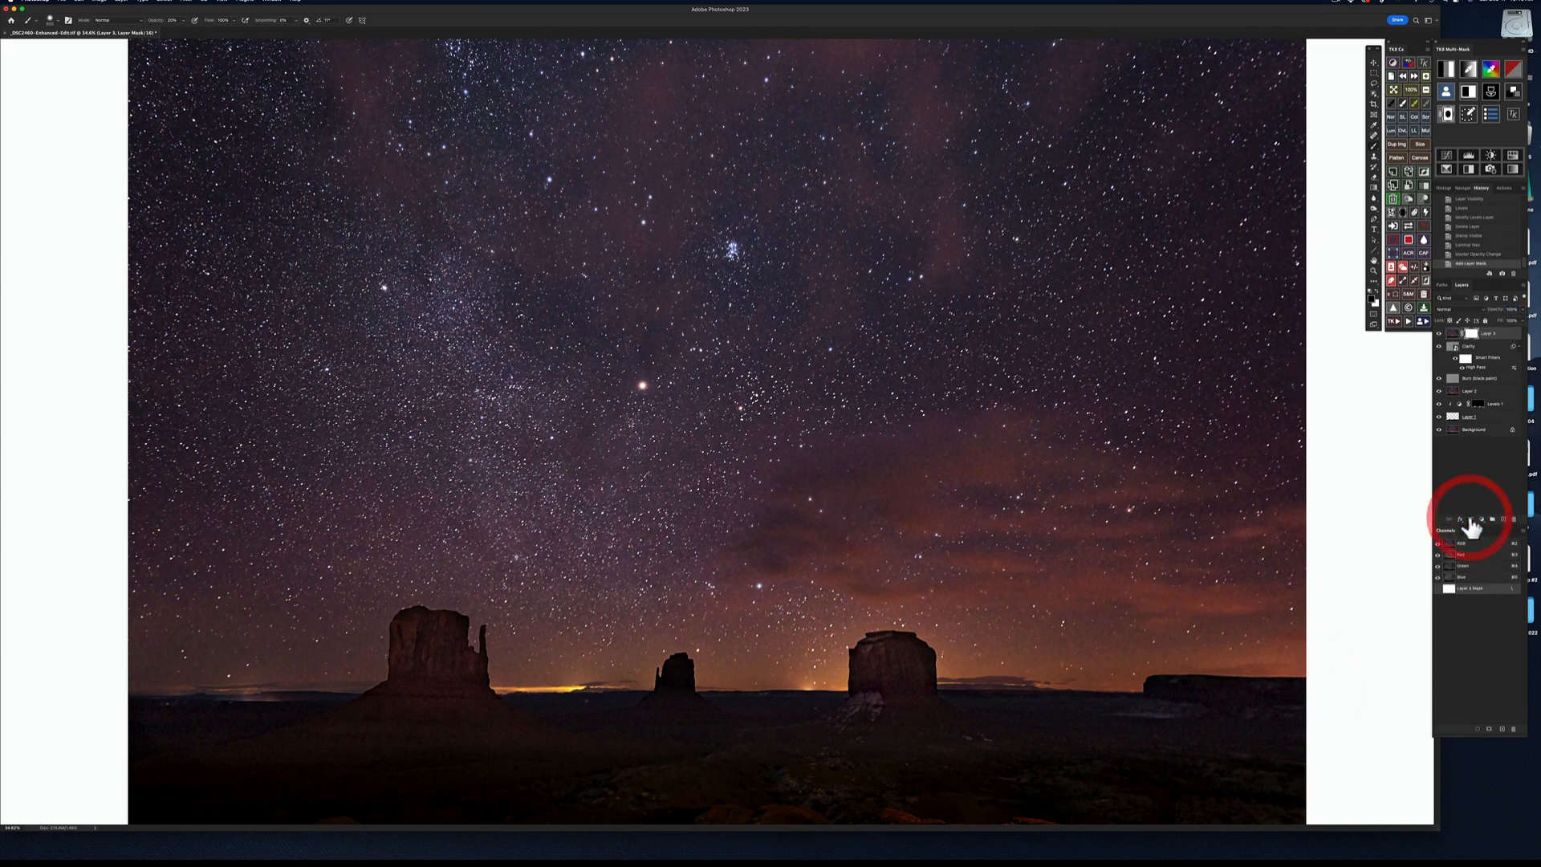
pyautogui.click(1369, 299)
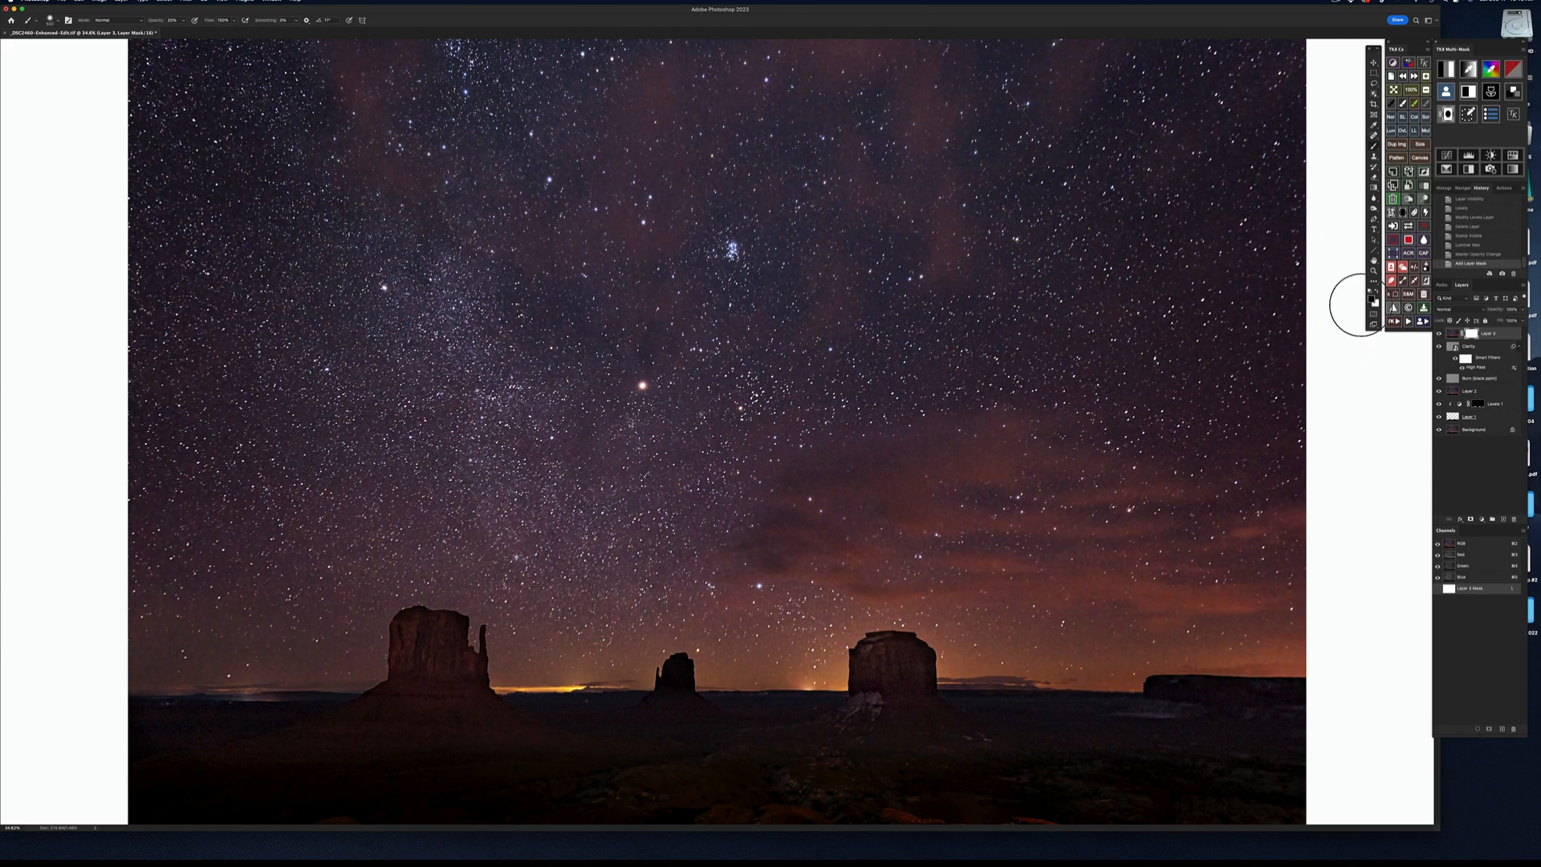
pyautogui.click(1392, 103)
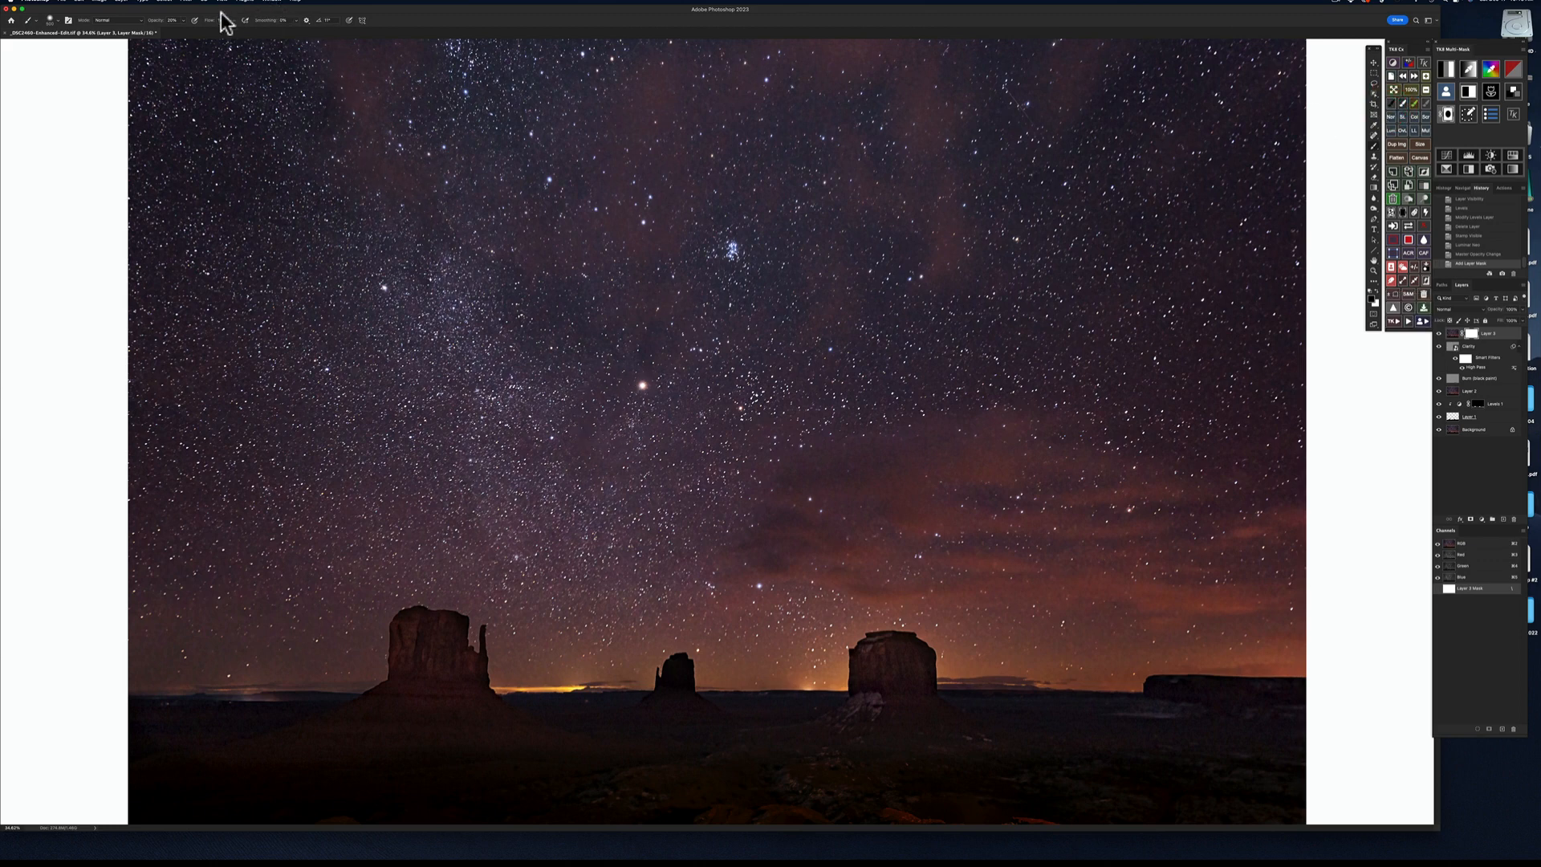
pyautogui.press('0')
pyautogui.press(']')
pyautogui.press(']')
pyautogui.press(']')
pyautogui.press(']')
pyautogui.press(']')
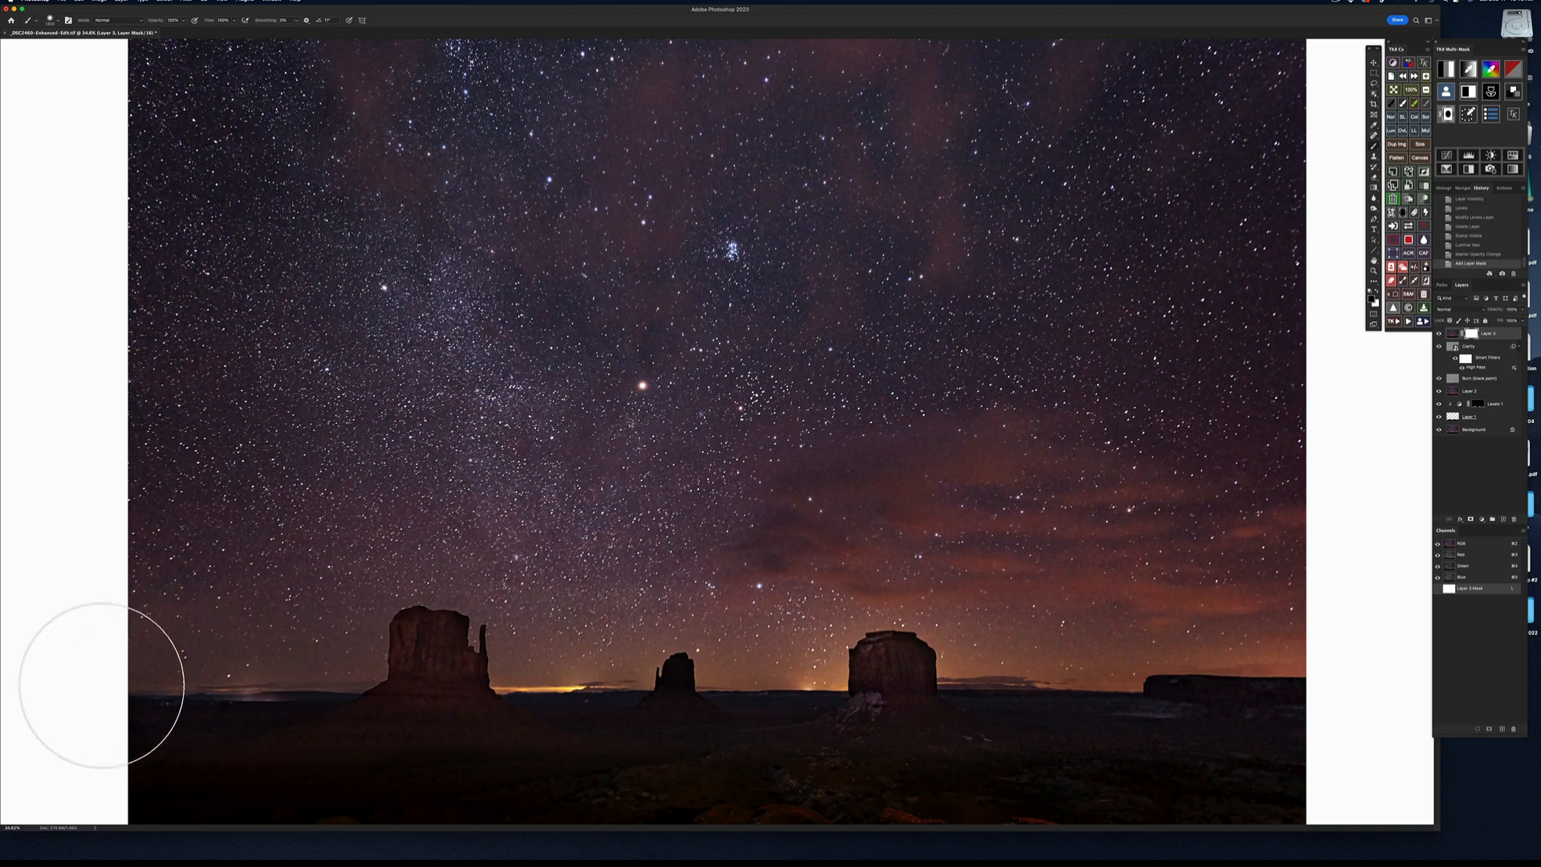
pyautogui.moveTo(30, 637)
pyautogui.mouseDown()
pyautogui.moveTo(419, 689)
pyautogui.moveTo(1393, 668)
pyautogui.mouseUp()
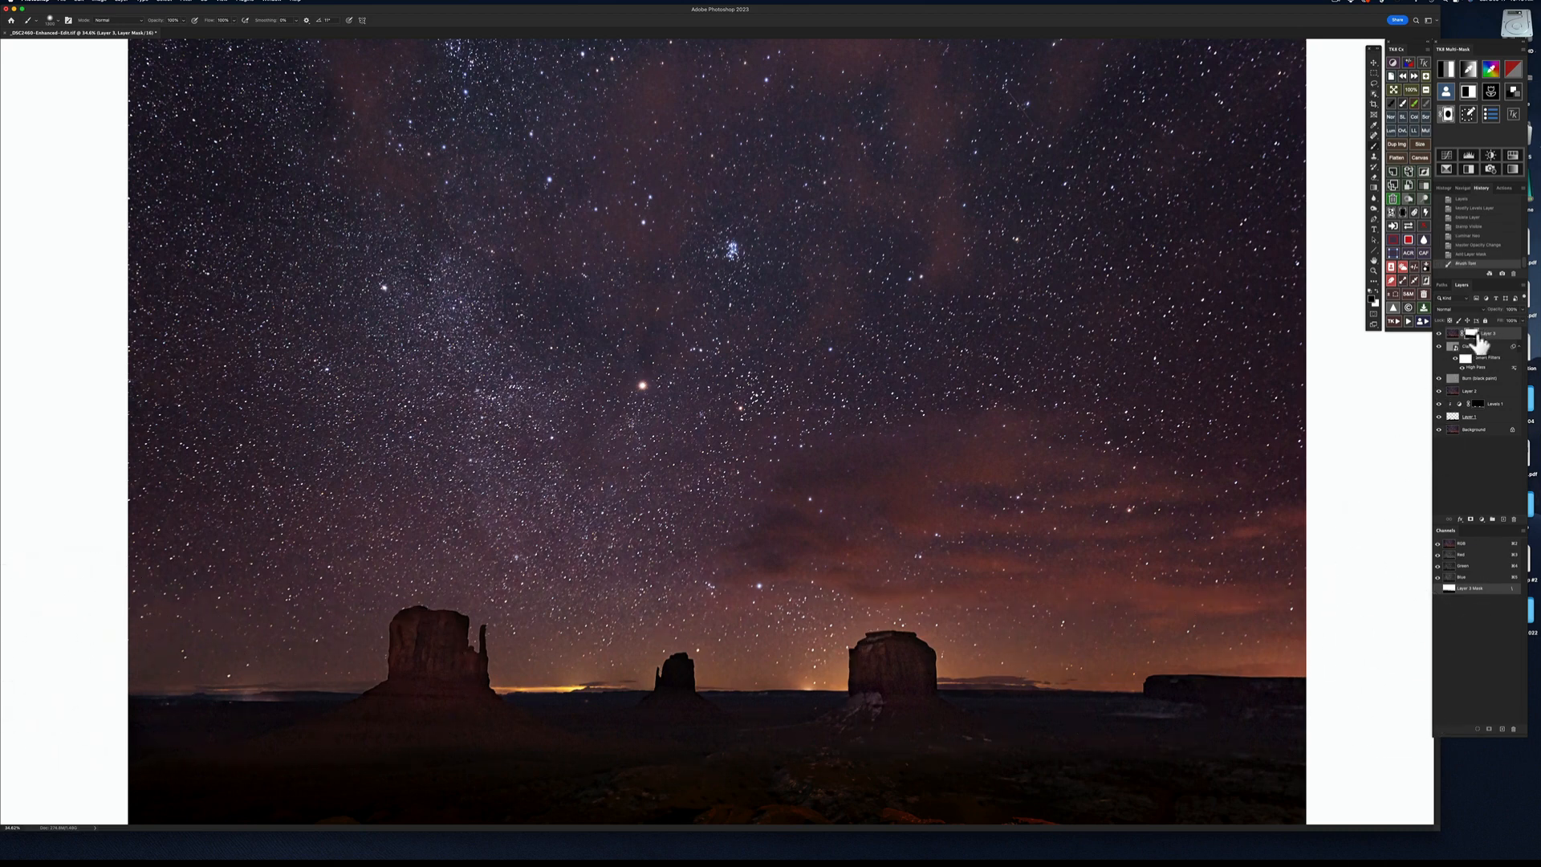
pyautogui.keyDown('alt'); pyautogui.click(1470, 338); pyautogui.keyUp('alt')
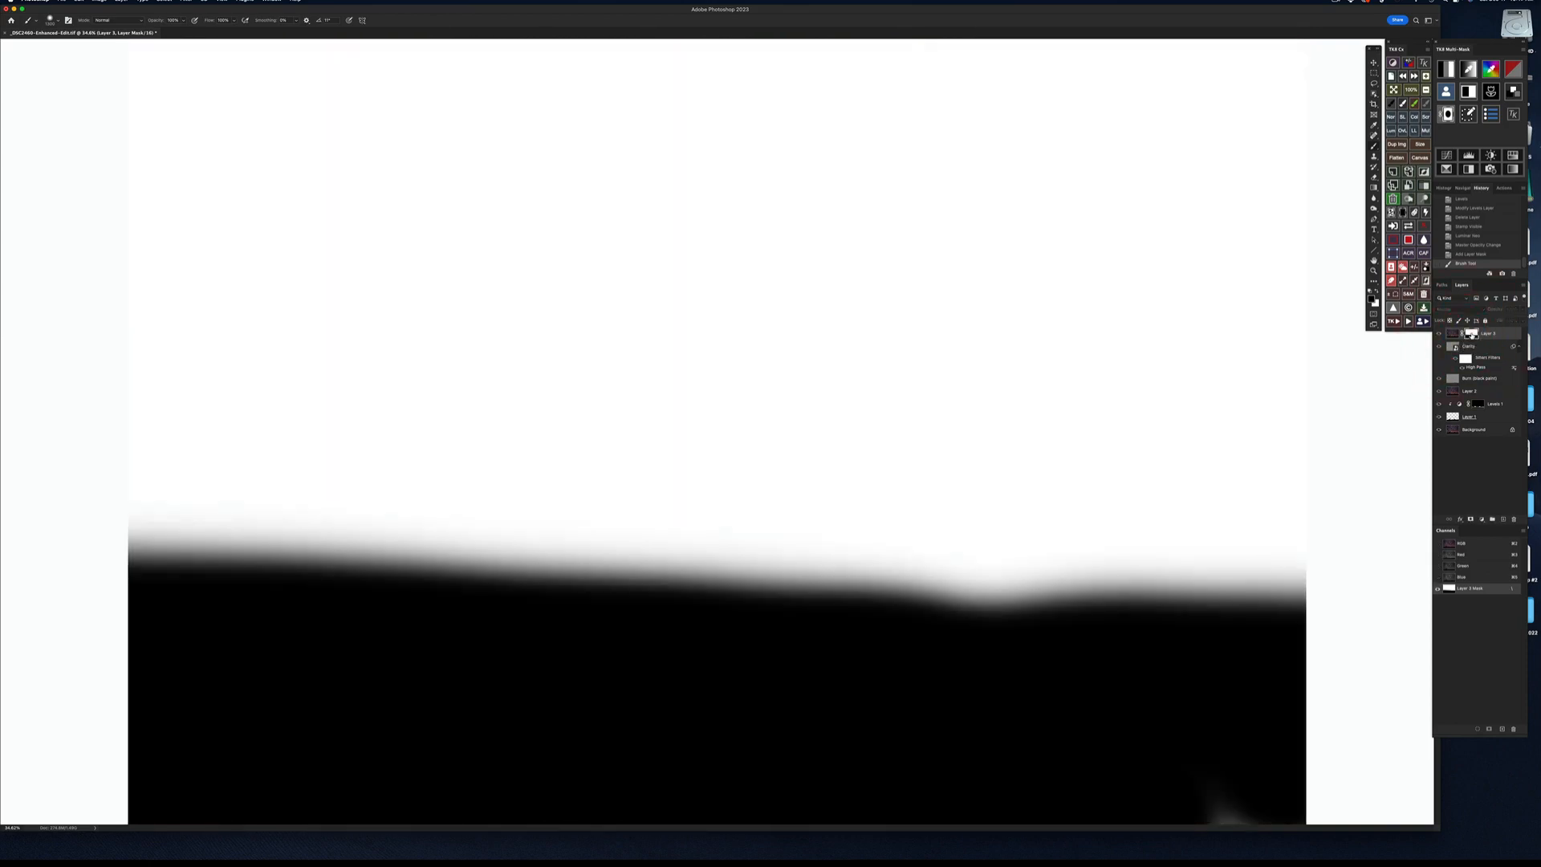
pyautogui.keyDown('alt'); pyautogui.click(1472, 338); pyautogui.keyUp('alt')
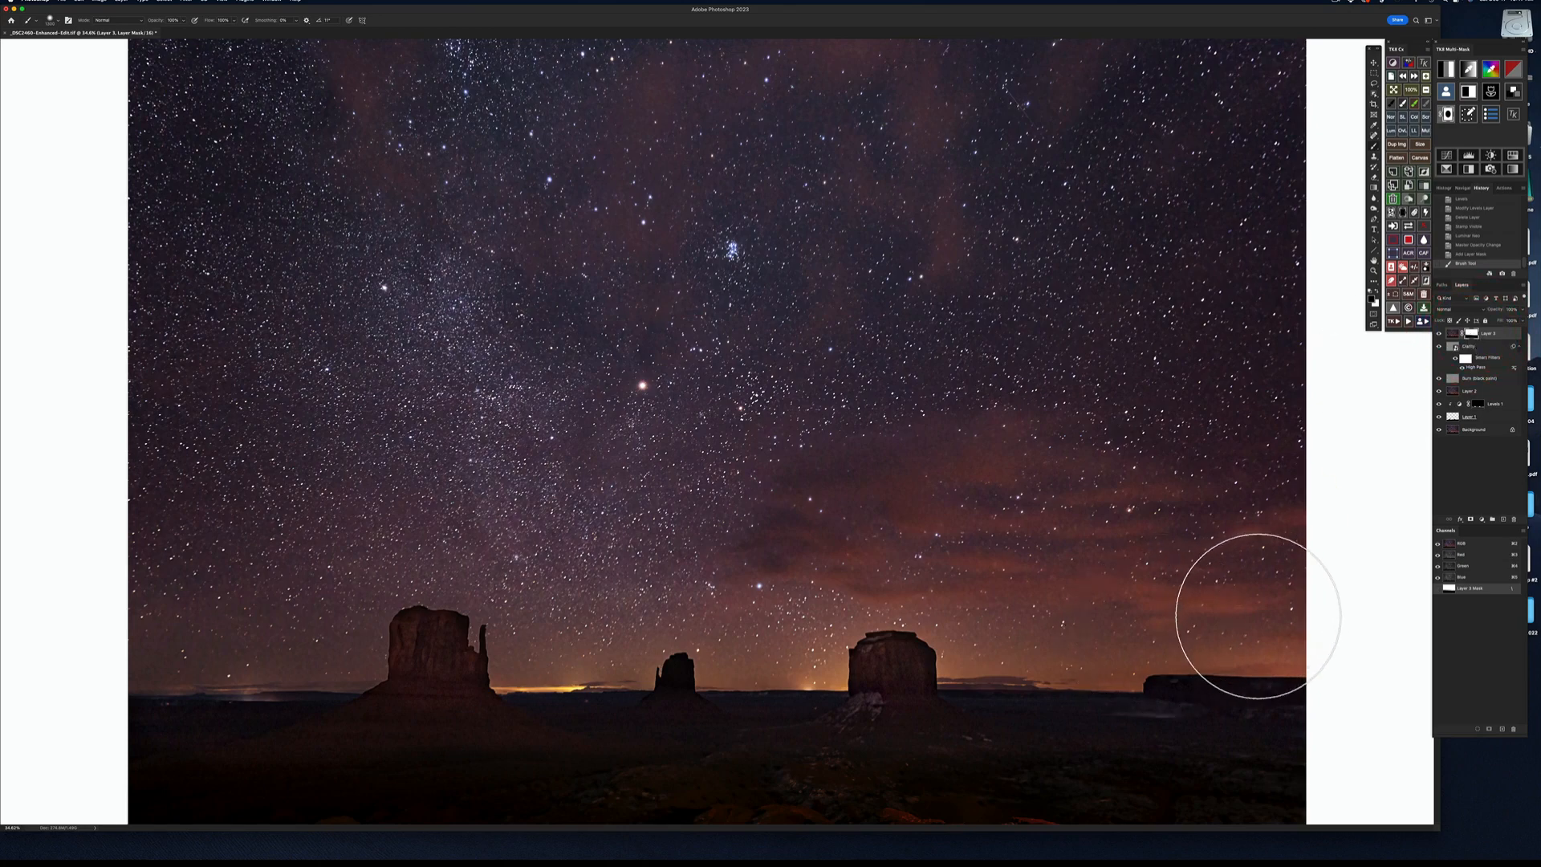
pyautogui.click(1397, 157)
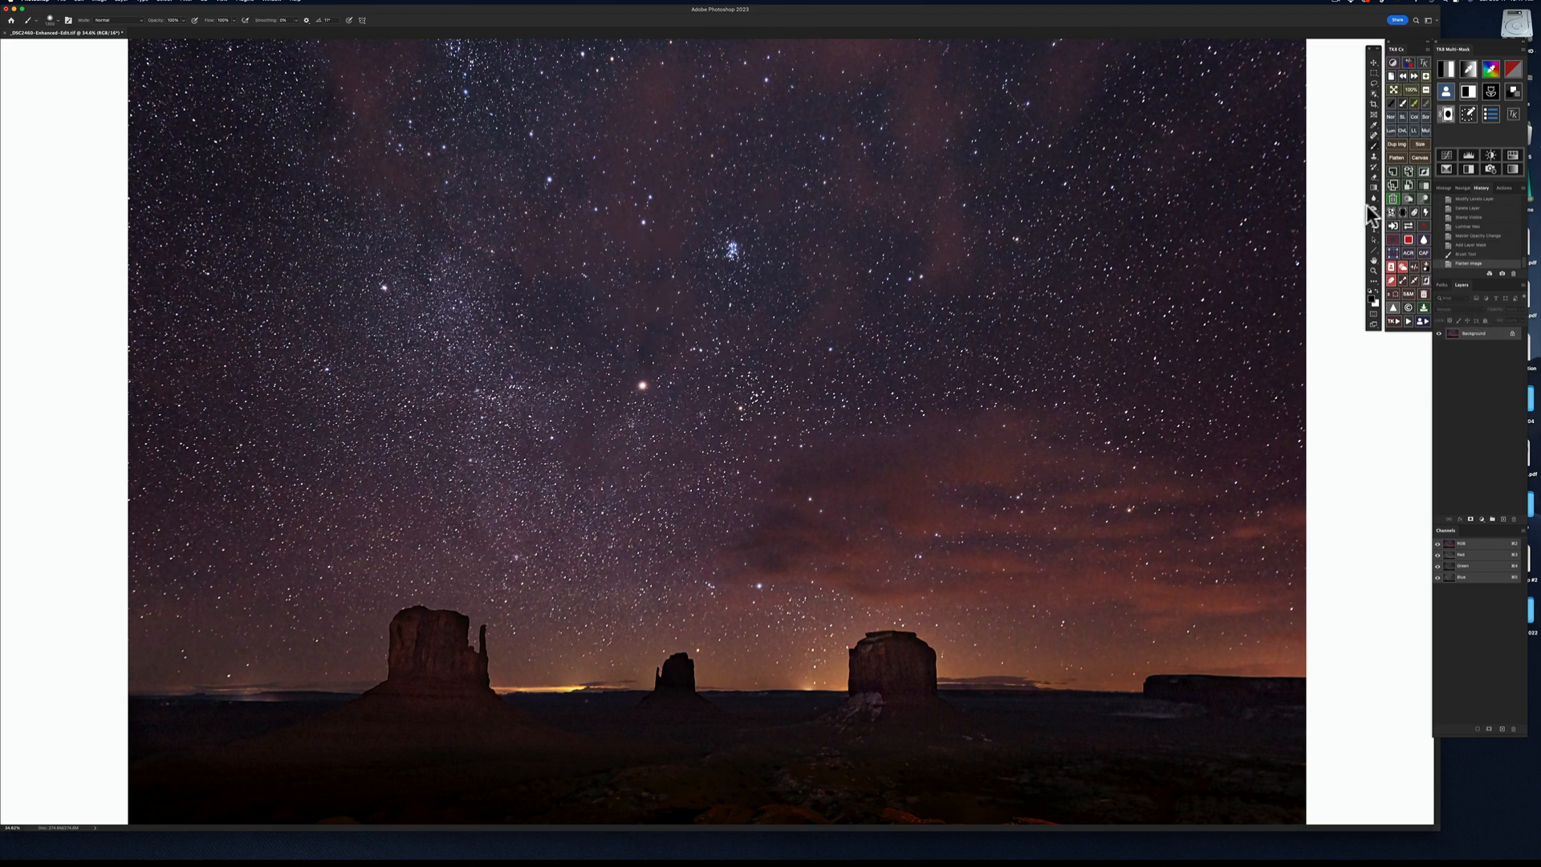
# Step: Examine the shape, sharpness and noise of the stars up close in the central sky of the flattened photo
pyautogui.click(1374, 272)
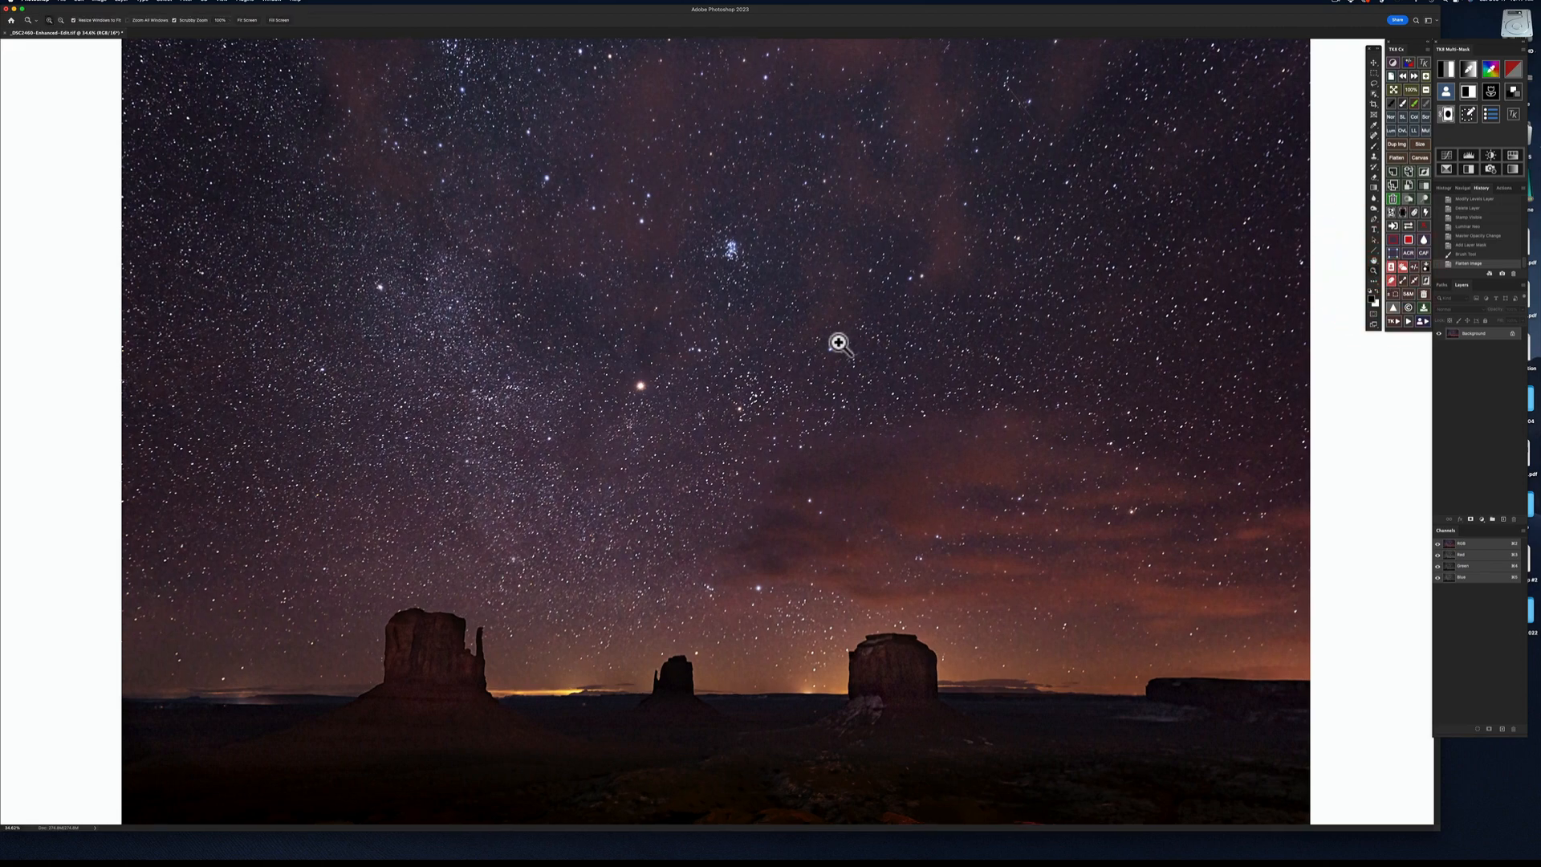
pyautogui.click(838, 343)
pyautogui.click(838, 342)
pyautogui.click(838, 342)
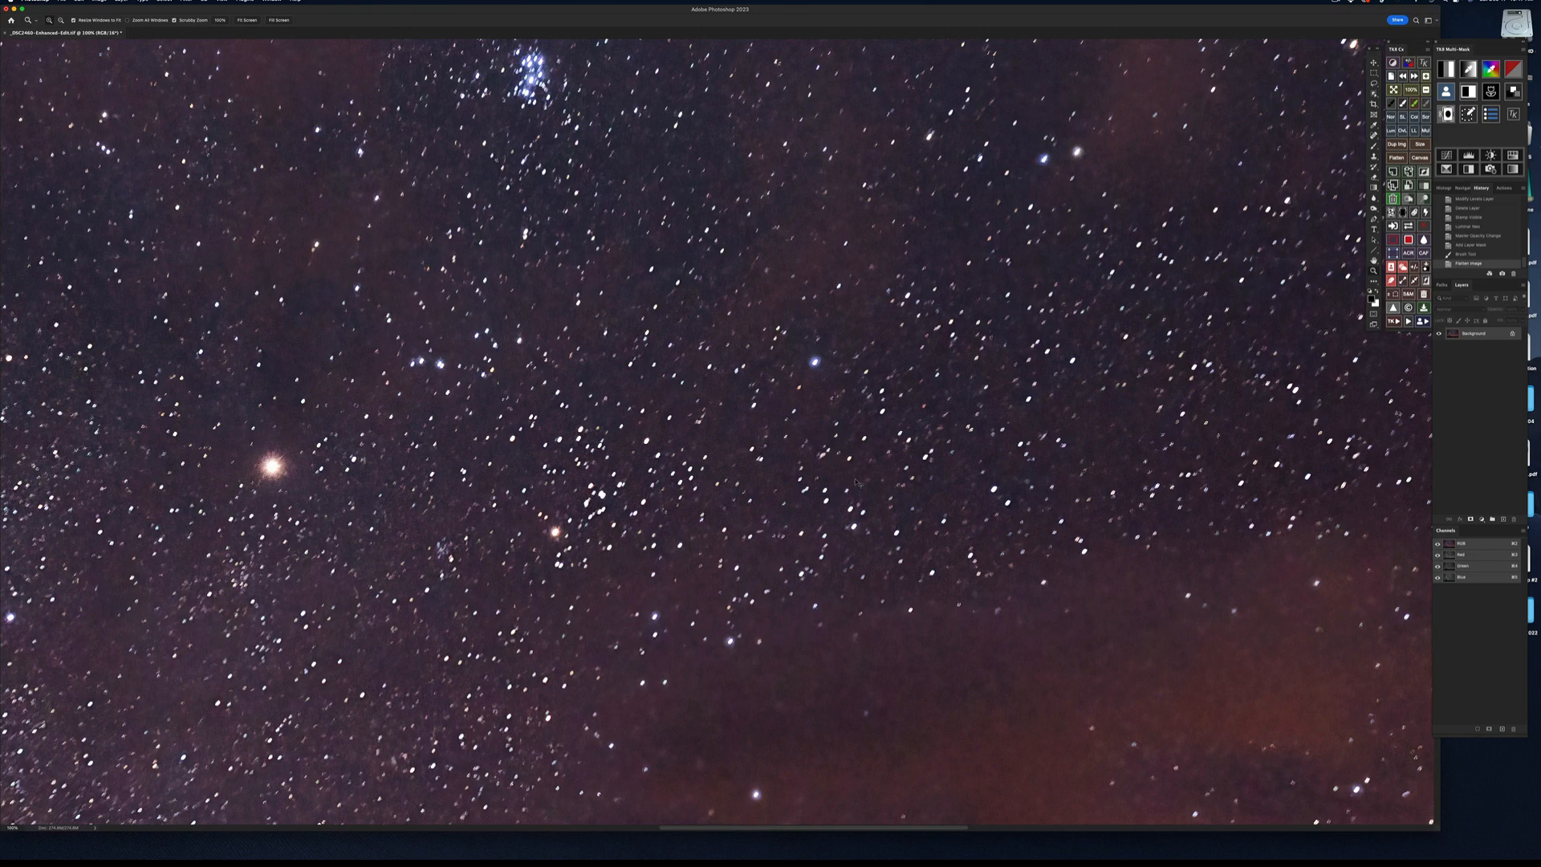
pyautogui.press('super+0')
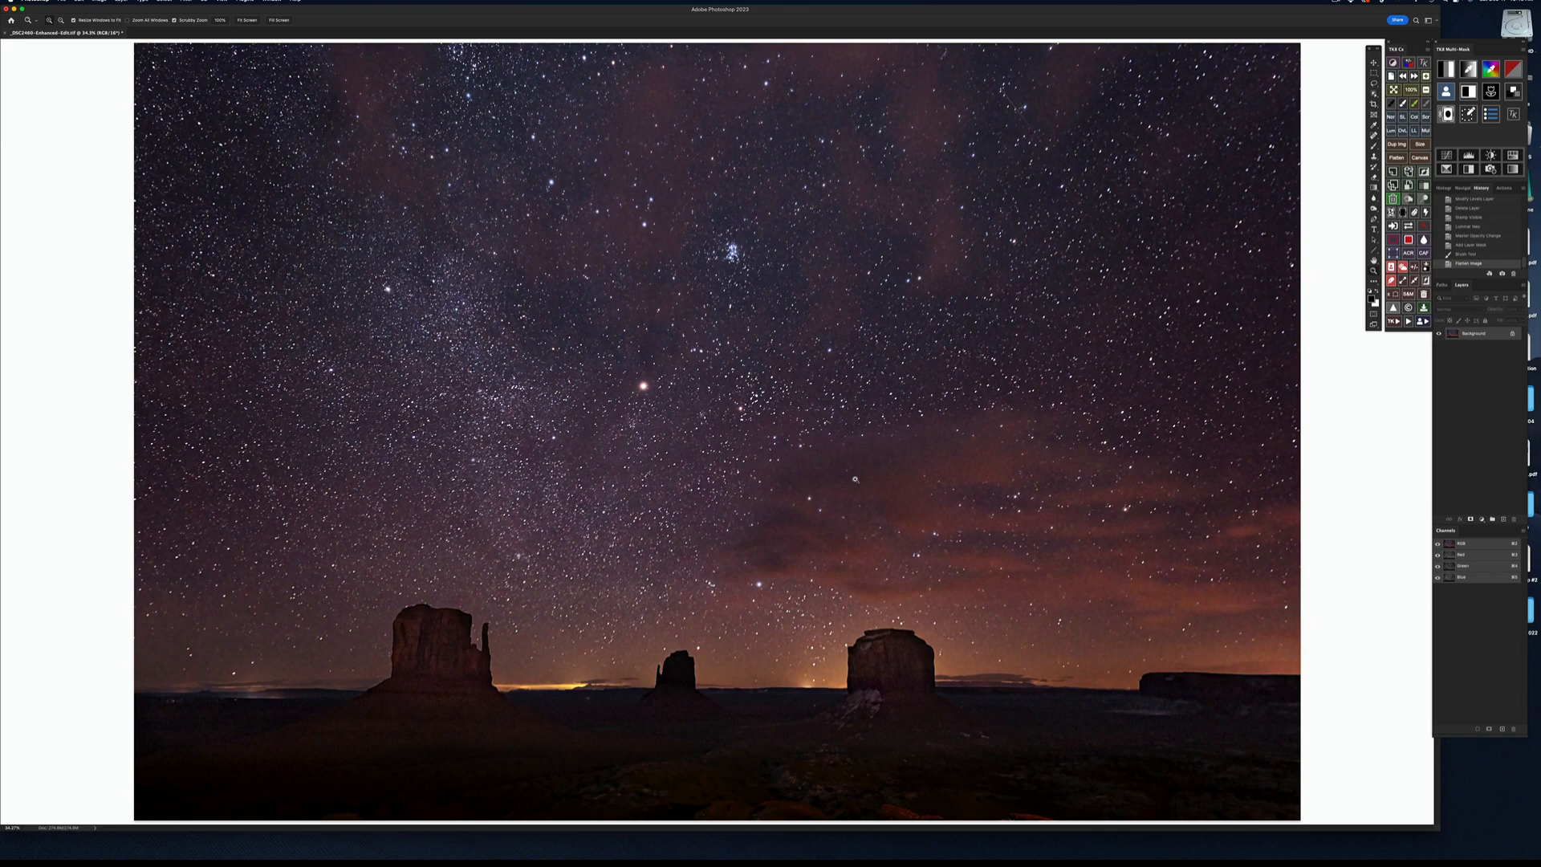
pyautogui.click(773, 334)
pyautogui.click(771, 333)
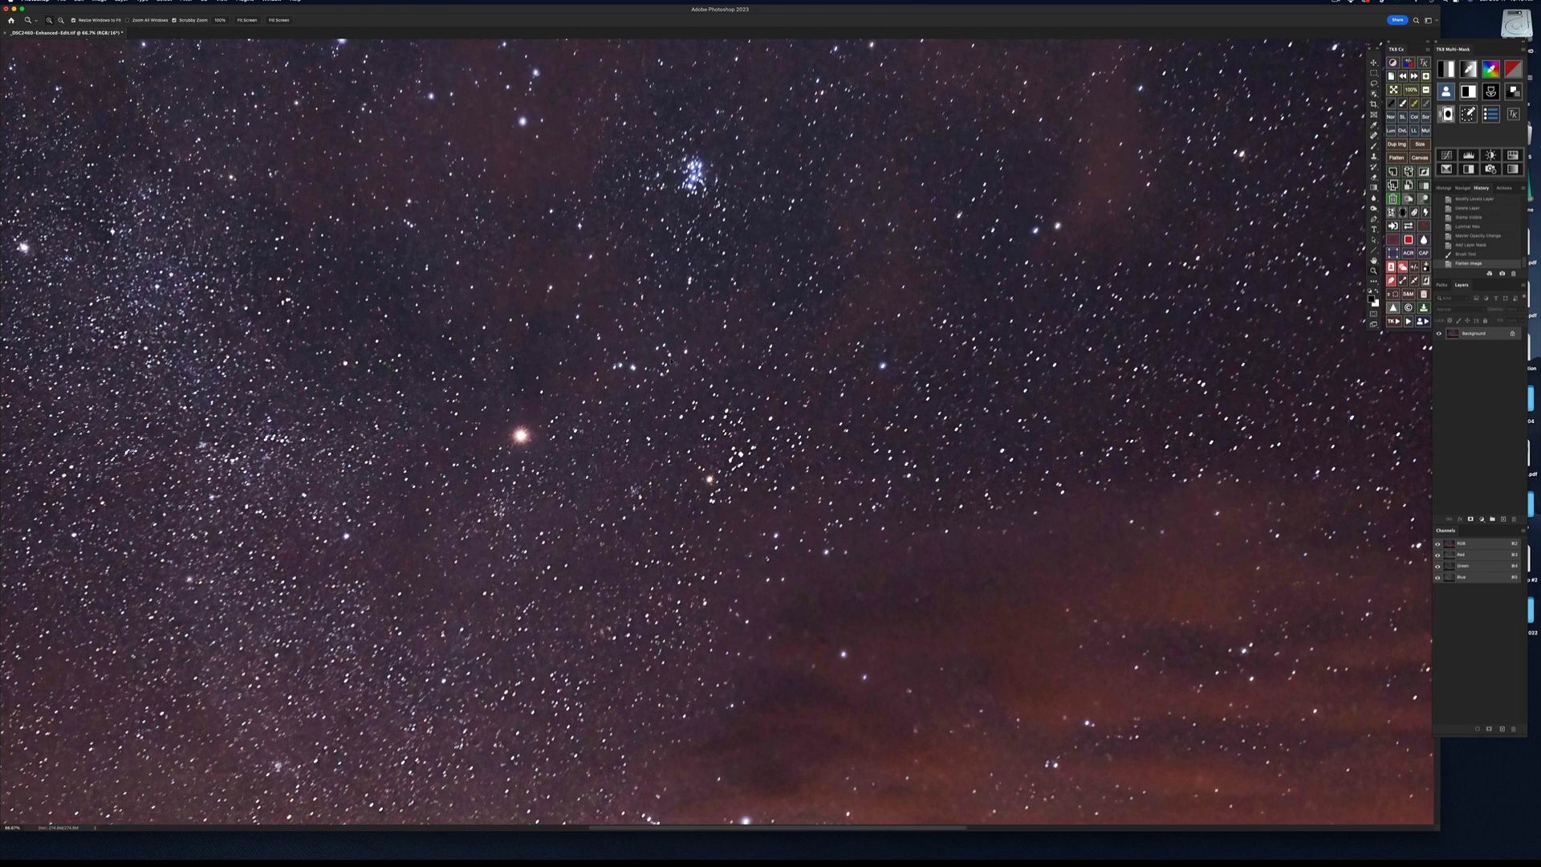
pyautogui.press('super+0')
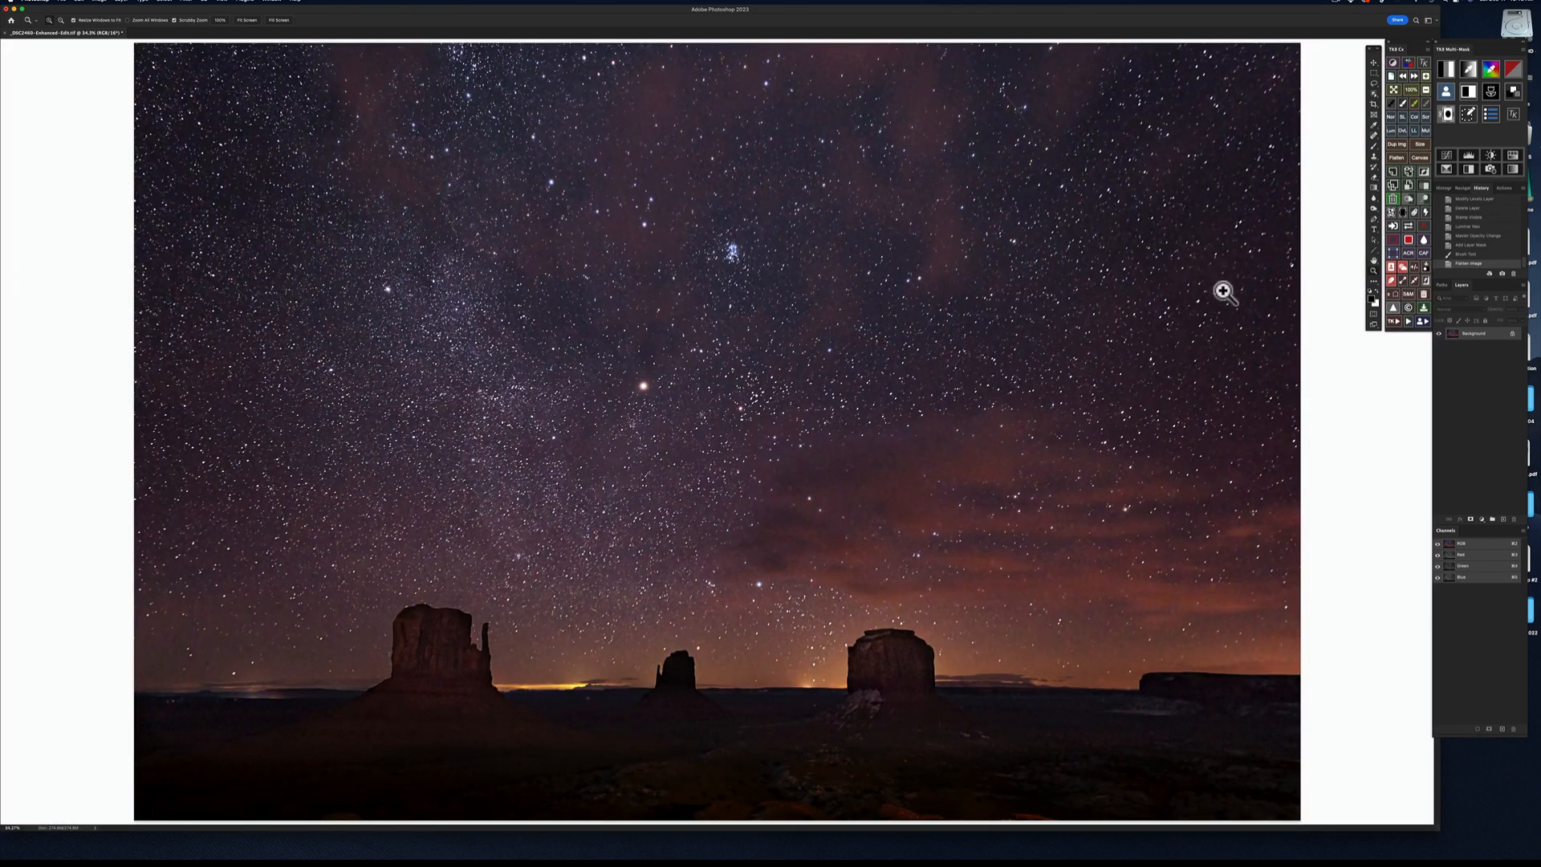